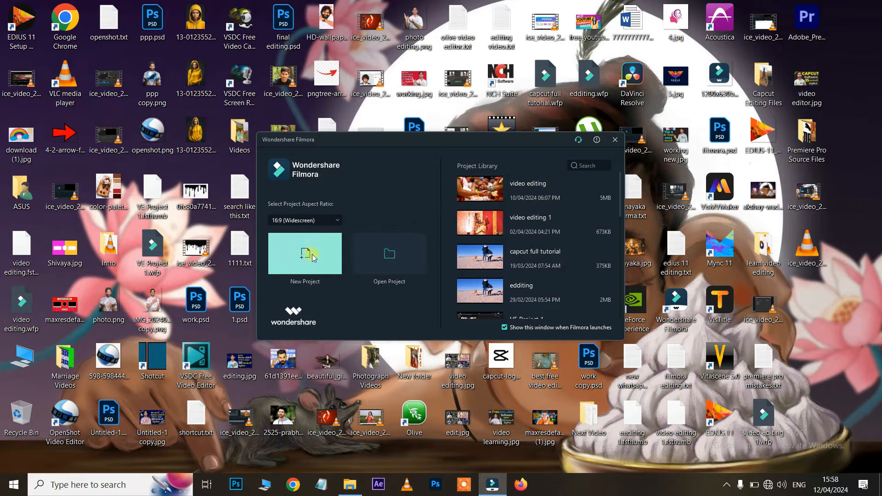
Create a new project with the 16:9 (Widescreen) aspect ratio
{"action": "left_click", "coordinate": [307, 221]}
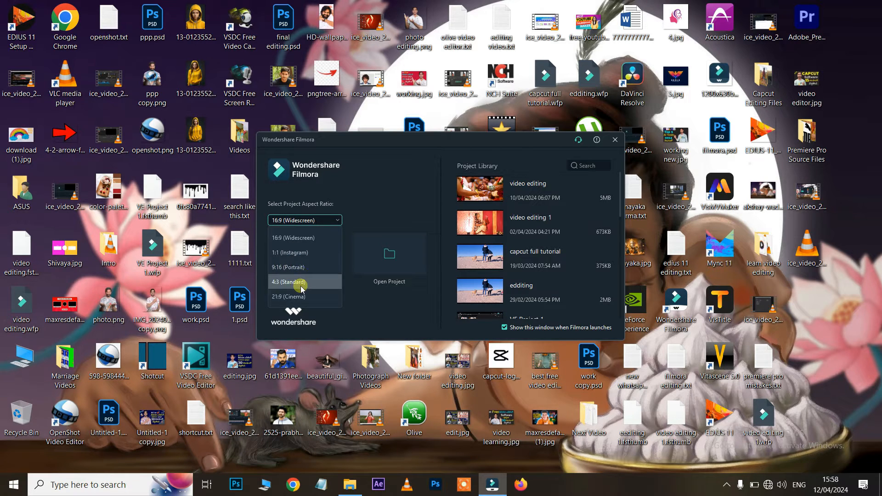
{"action": "left_click", "coordinate": [296, 238]}
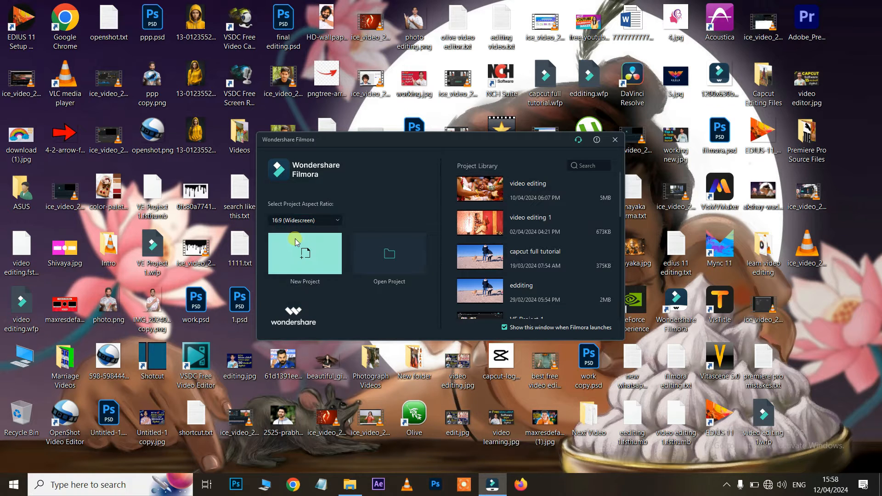
{"action": "left_click", "coordinate": [305, 257]}
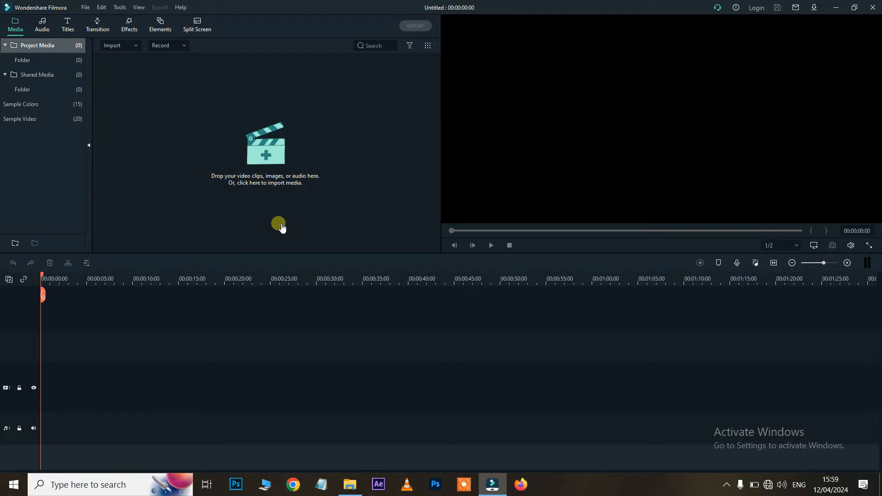
Import the two production_id video clips into the media library
{"action": "left_click", "coordinate": [270, 153]}
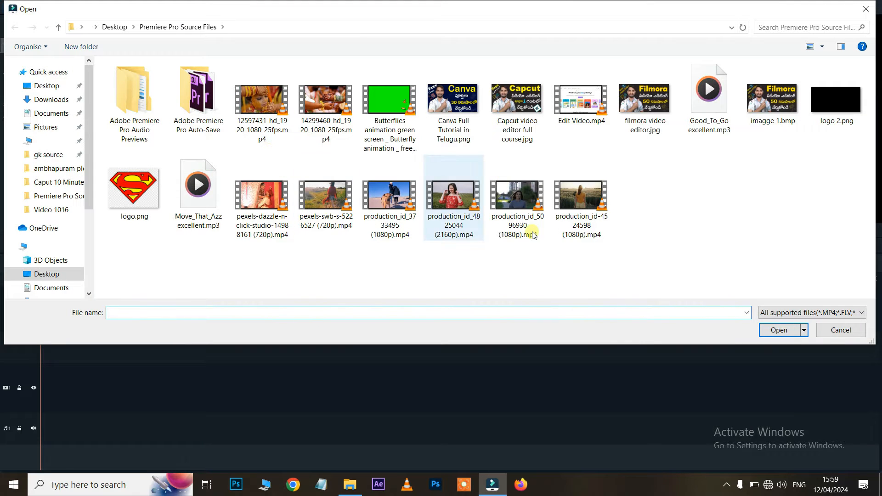
{"action": "left_click_drag", "start_coordinate": [510, 256], "coordinate": [670, 240]}
{"action": "left_click", "coordinate": [782, 330]}
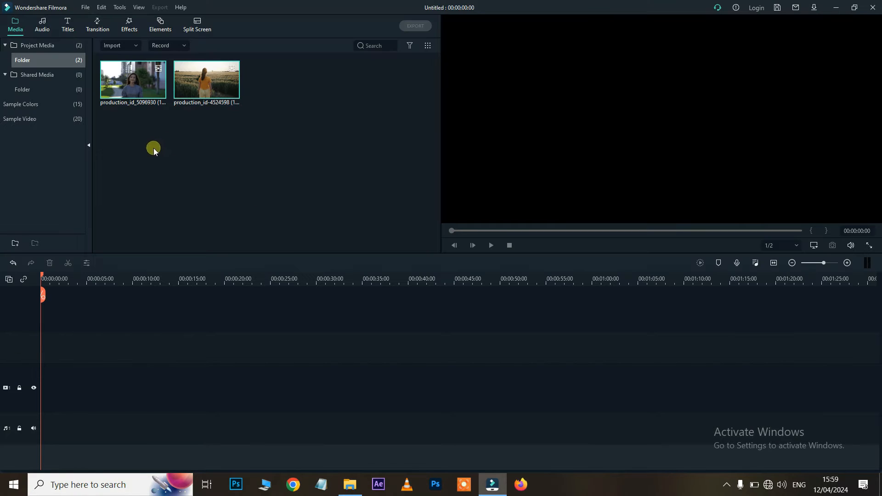
Place both clips back to back on the timeline and select the first clip
{"action": "left_click_drag", "start_coordinate": [134, 89], "coordinate": [48, 417]}
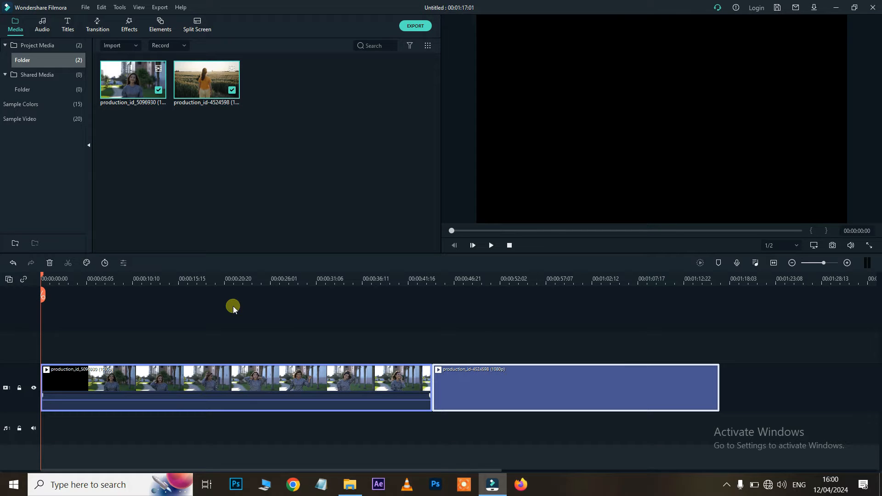
{"action": "left_click", "coordinate": [233, 277]}
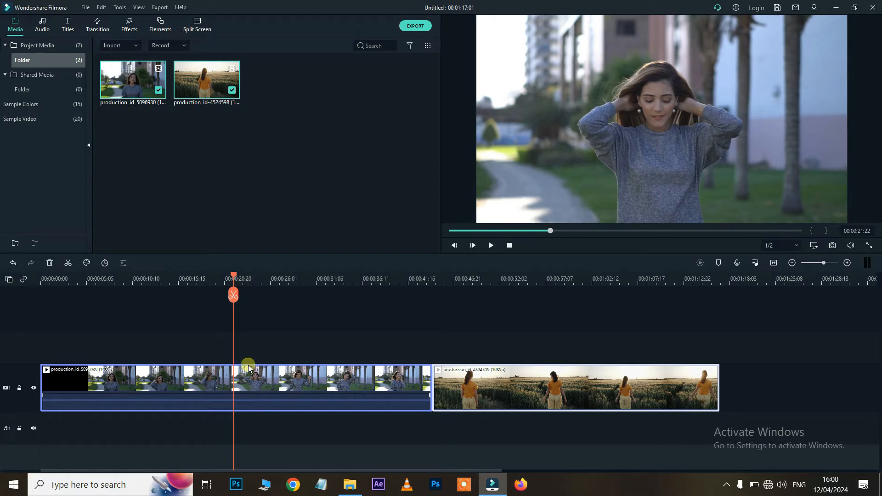
{"action": "left_click", "coordinate": [19, 268]}
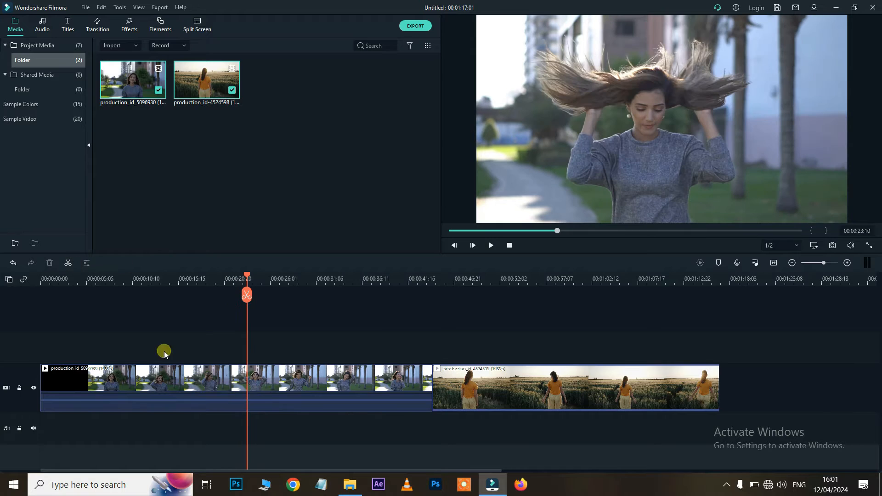
{"action": "left_click", "coordinate": [201, 381]}
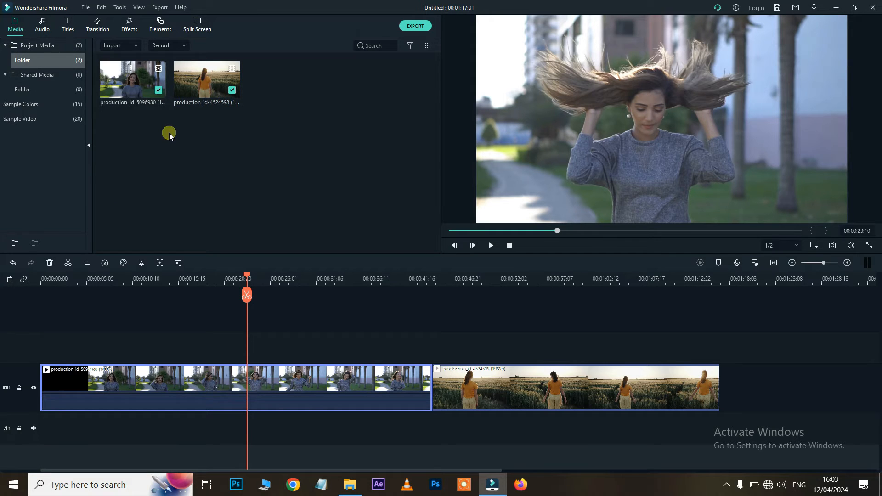
{"action": "left_click", "coordinate": [41, 25]}
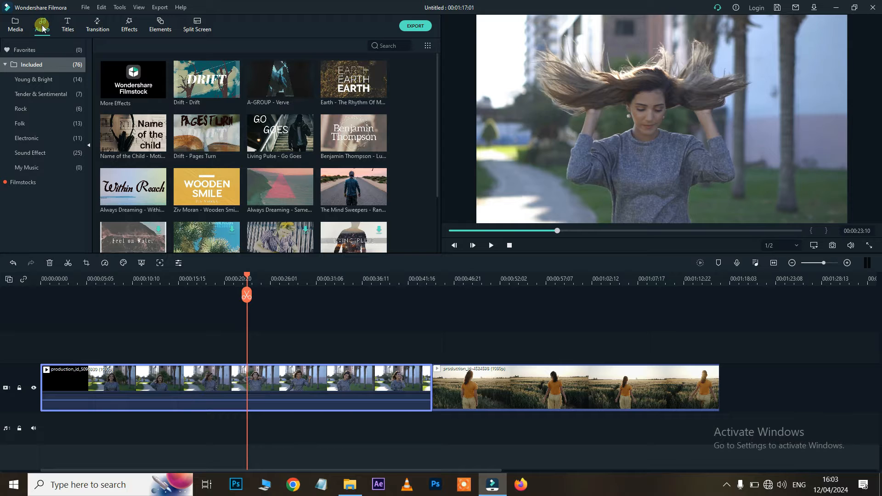
{"action": "left_click", "coordinate": [67, 28]}
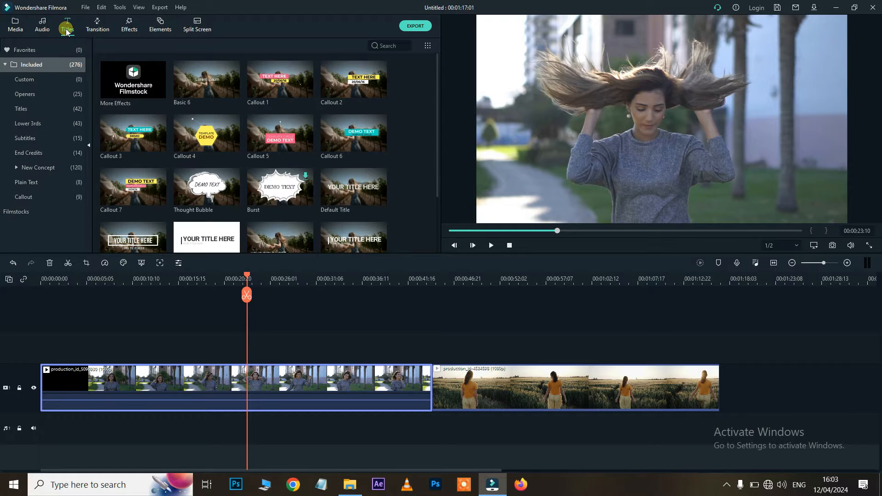
{"action": "left_click", "coordinate": [99, 29]}
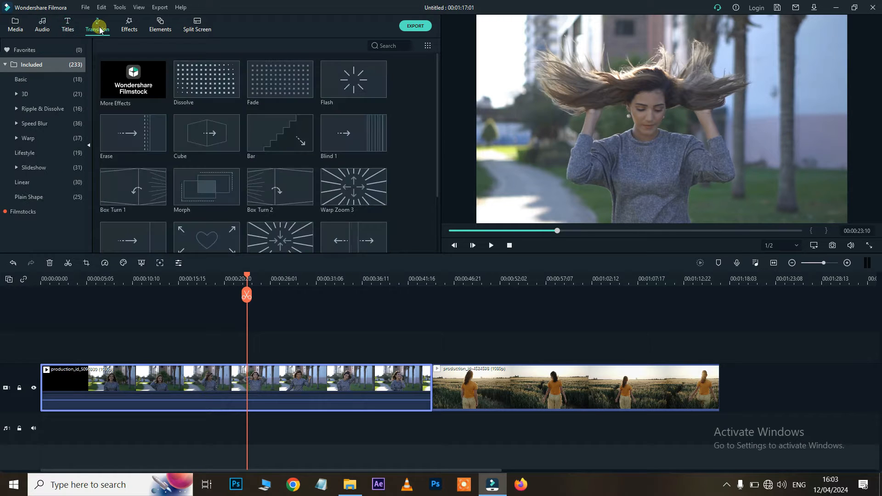
{"action": "left_click", "coordinate": [128, 29]}
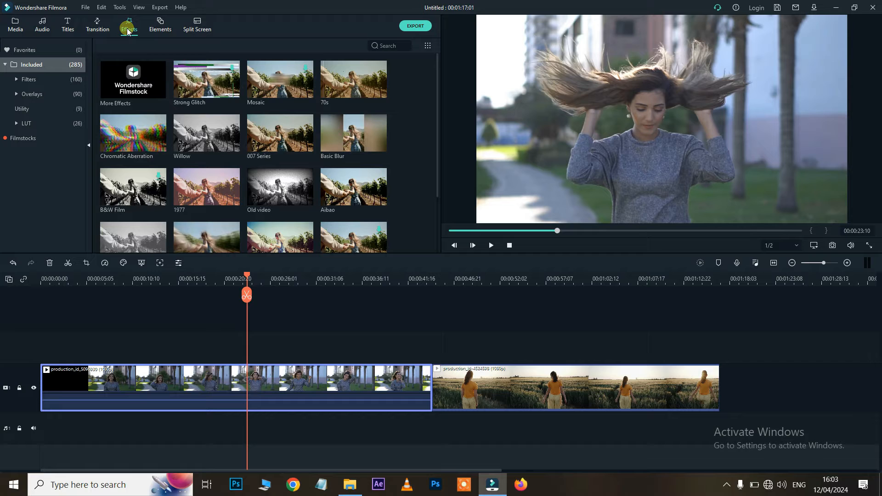
{"action": "left_click", "coordinate": [167, 27]}
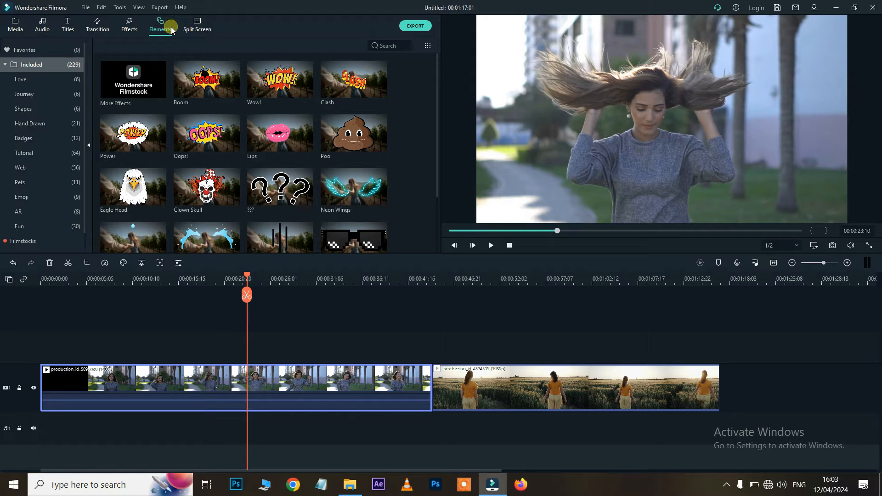
{"action": "left_click", "coordinate": [192, 28]}
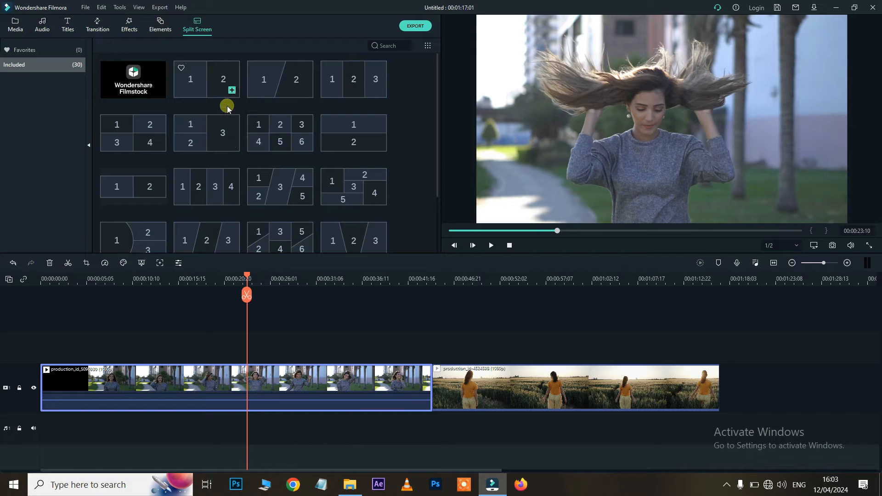
{"action": "left_click", "coordinate": [26, 25]}
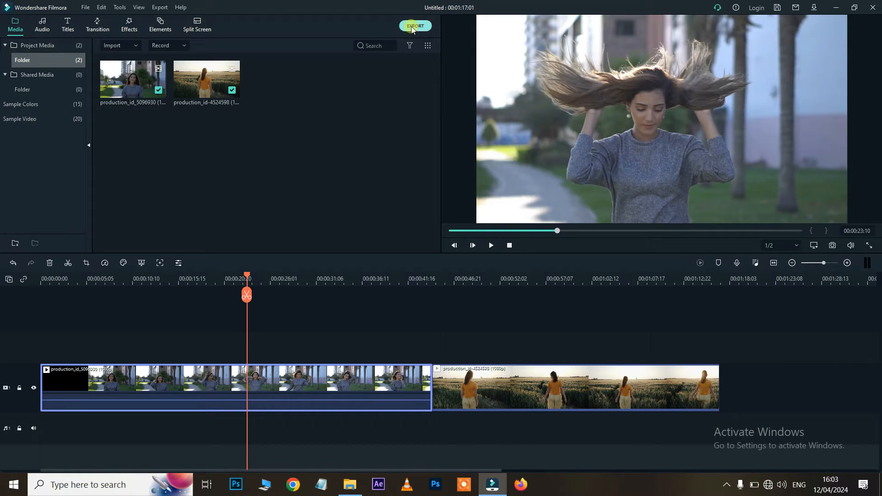
Cancel the import dialog and display the 15 Sample Colors swatches in the media library
{"action": "left_click", "coordinate": [233, 397]}
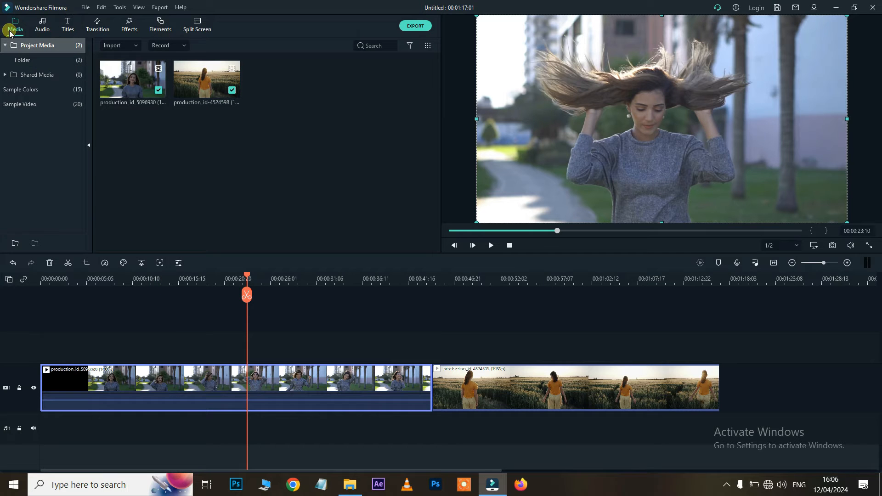
{"action": "double_click", "coordinate": [238, 151]}
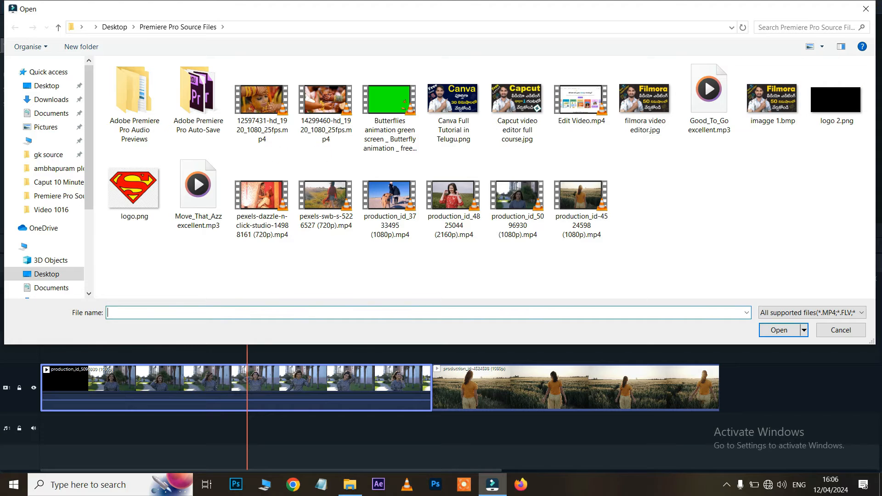
{"action": "left_click", "coordinate": [866, 9]}
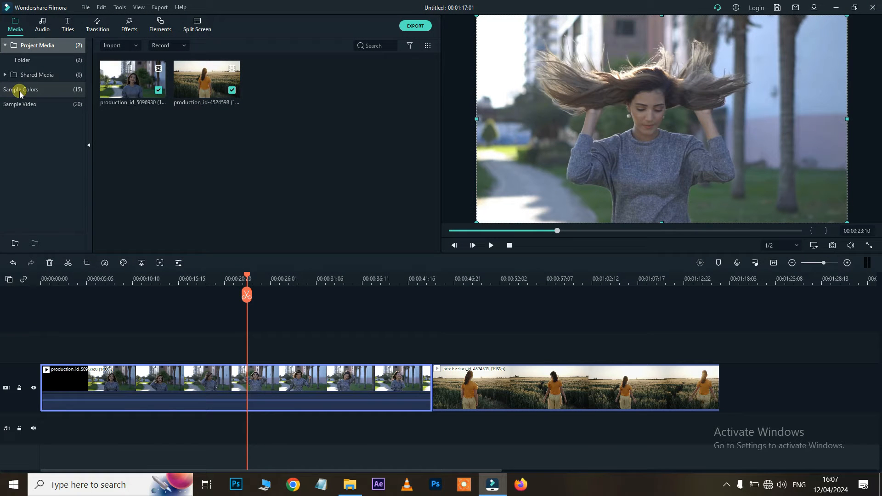
{"action": "left_click", "coordinate": [20, 92]}
{"action": "scroll", "coordinate": [232, 115], "scroll_direction": "down", "scroll_amount": 2}
{"action": "scroll", "coordinate": [232, 115], "scroll_direction": "up", "scroll_amount": 2}
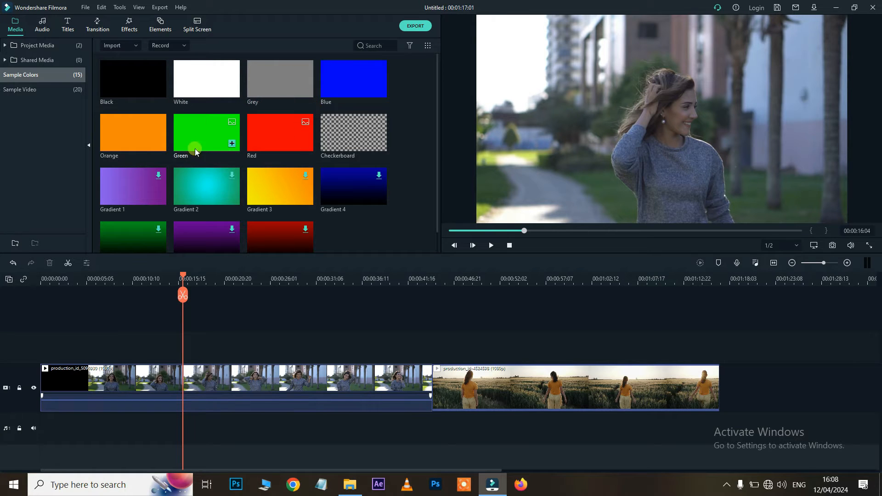
Try the Orange colour clip at the timeline end, then undo it
{"action": "left_click_drag", "start_coordinate": [138, 140], "coordinate": [717, 391]}
{"action": "left_click", "coordinate": [740, 276]}
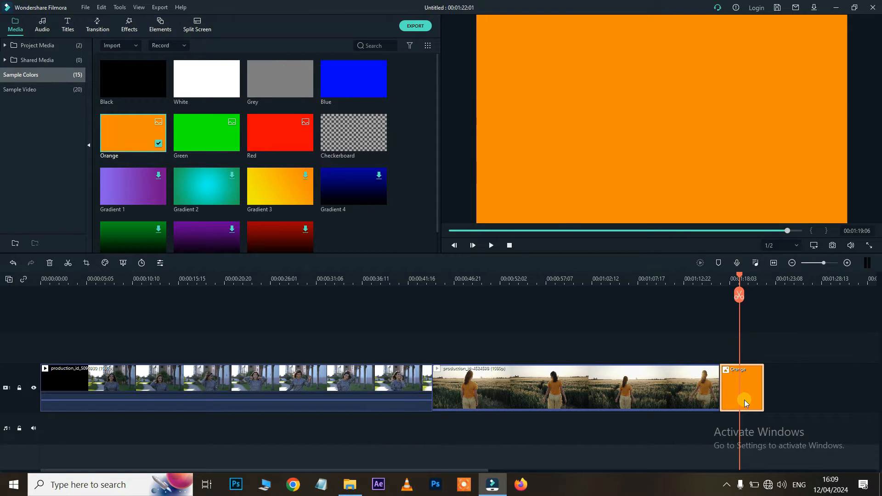
{"action": "key", "text": "ctrl+z"}
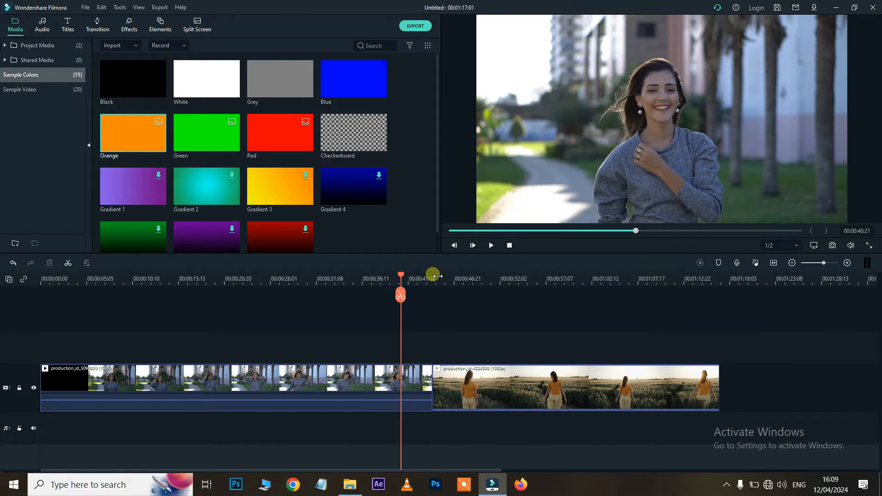
Add Sample Video Travel 03 at the timeline end, play it, then delete it
{"action": "left_click", "coordinate": [30, 90]}
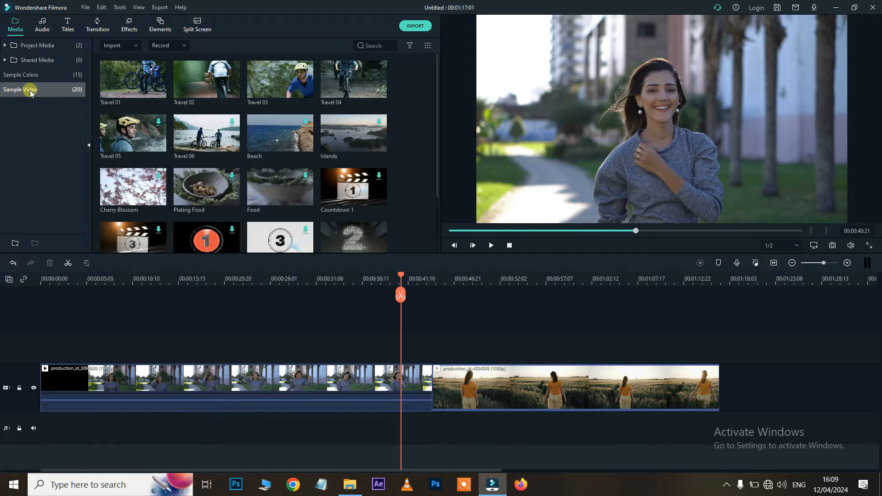
{"action": "left_click_drag", "start_coordinate": [288, 97], "coordinate": [725, 401]}
{"action": "left_click", "coordinate": [723, 285]}
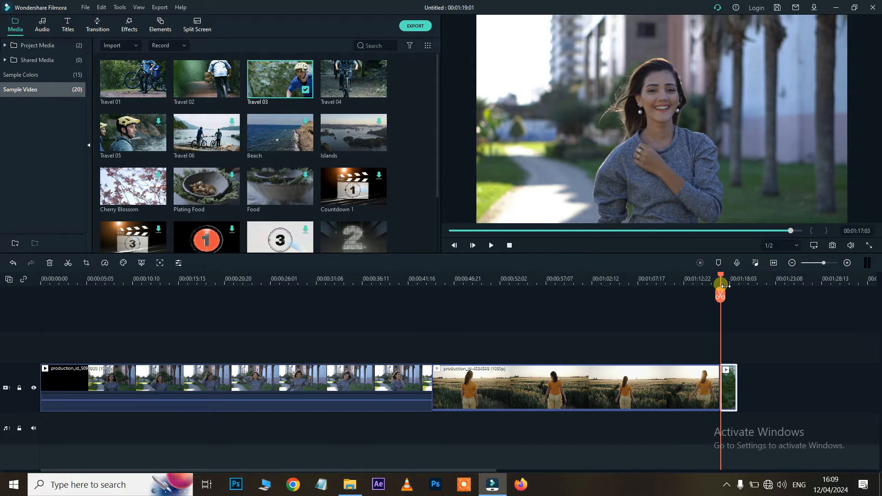
{"action": "key", "text": "space"}
{"action": "key", "text": "space"}
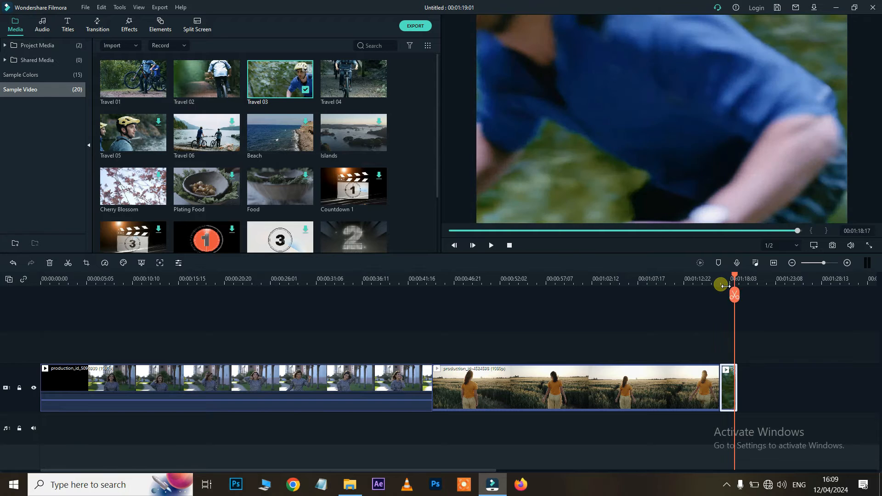
{"action": "key", "text": "Delete"}
Try Countdown 5 at the timeline end, delete it, and switch to the Audio library
{"action": "scroll", "coordinate": [276, 184], "scroll_direction": "down", "scroll_amount": 2}
{"action": "left_click_drag", "start_coordinate": [354, 165], "coordinate": [718, 387]}
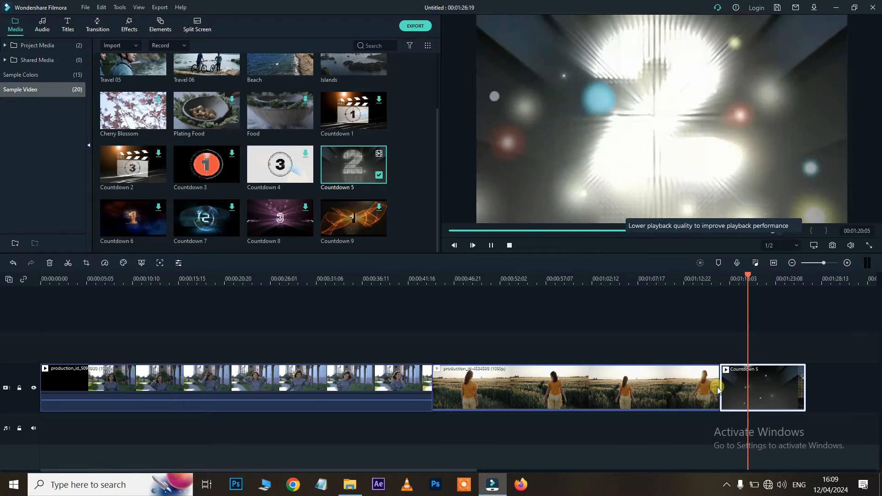
{"action": "key", "text": "space"}
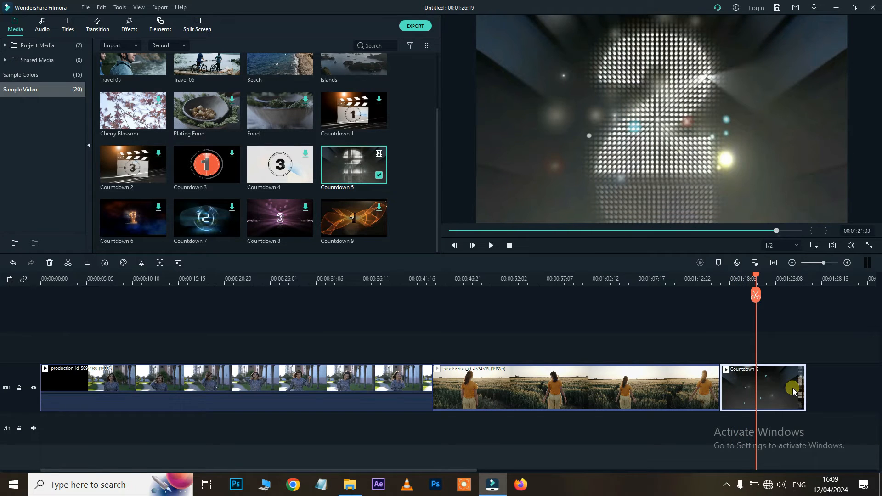
{"action": "key", "text": "Delete"}
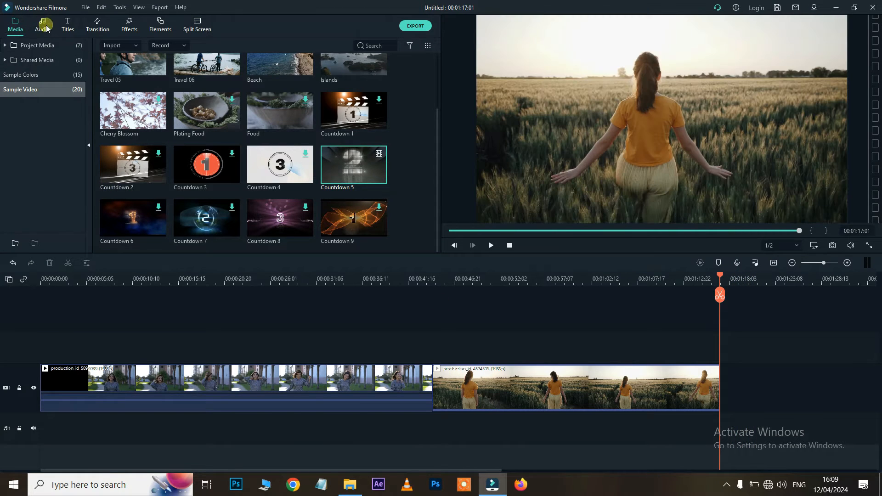
{"action": "left_click", "coordinate": [42, 25]}
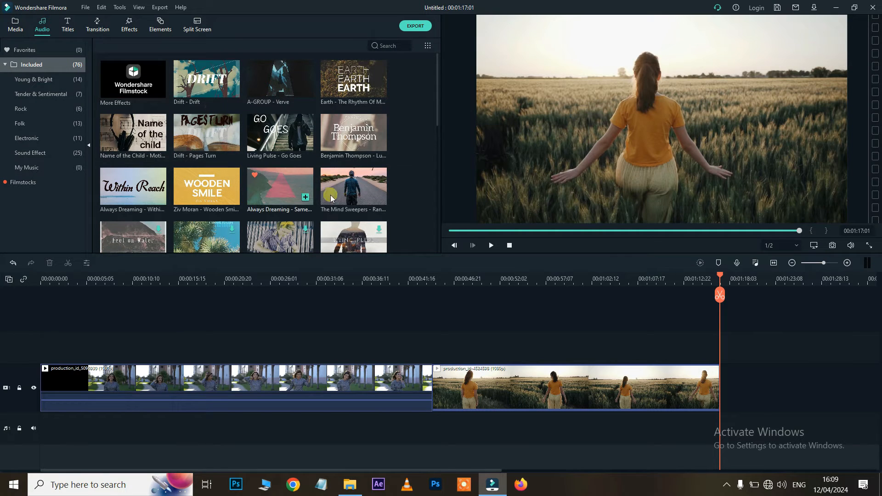
Add the Drift music, trim it to the video's end, play it, then remove it
{"action": "left_click_drag", "start_coordinate": [205, 79], "coordinate": [45, 422]}
{"action": "left_click", "coordinate": [719, 295]}
{"action": "left_click", "coordinate": [752, 441]}
{"action": "key", "text": "Delete"}
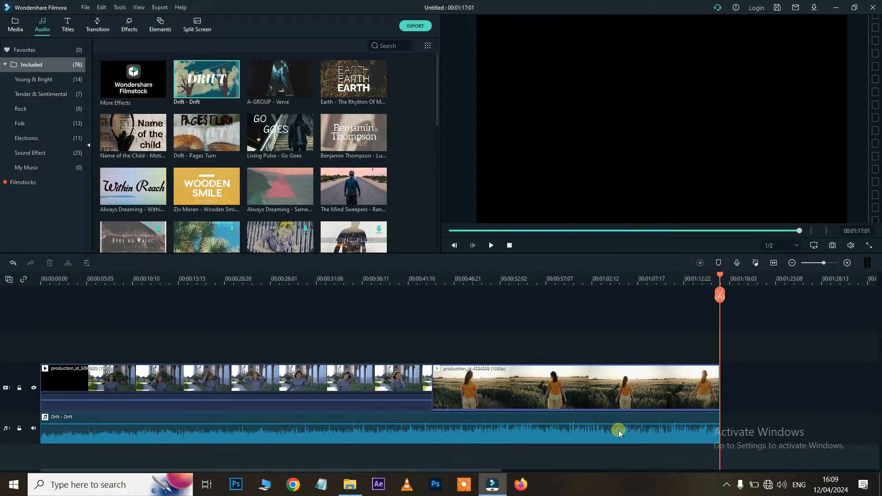
{"action": "left_click", "coordinate": [55, 282]}
{"action": "key", "text": "space"}
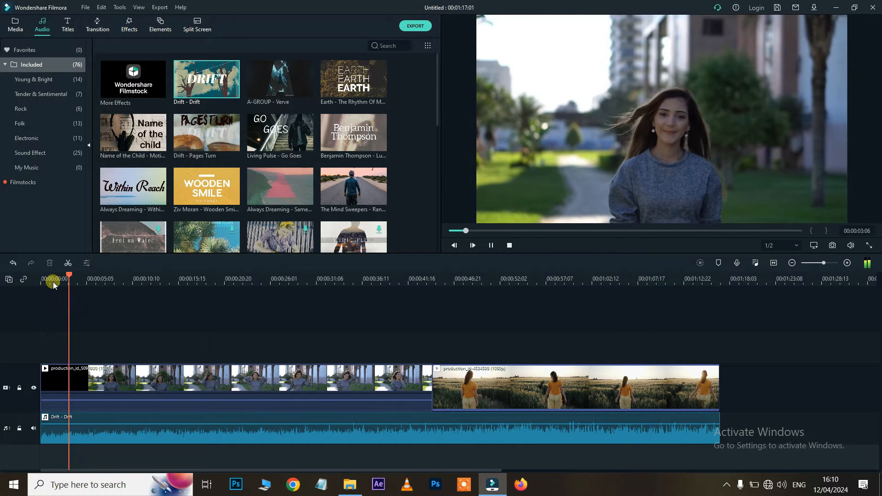
{"action": "left_click", "coordinate": [402, 434]}
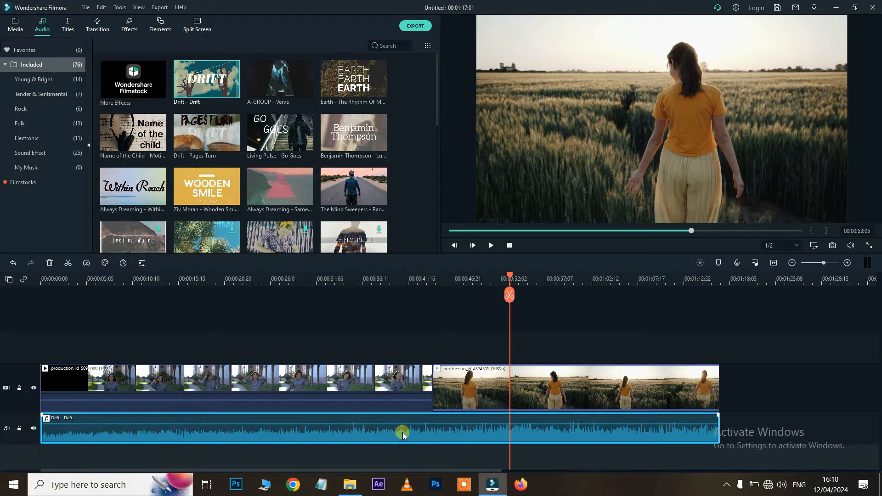
{"action": "key", "text": "Delete"}
Try Living Pulse - Go Goes from Rock under the video, remove it, and show Sound Effect
{"action": "left_click", "coordinate": [33, 79]}
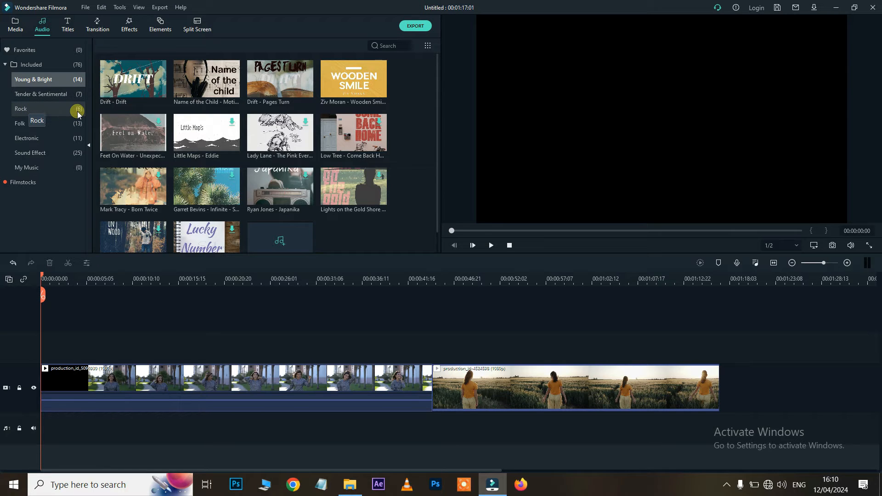
{"action": "left_click", "coordinate": [56, 110]}
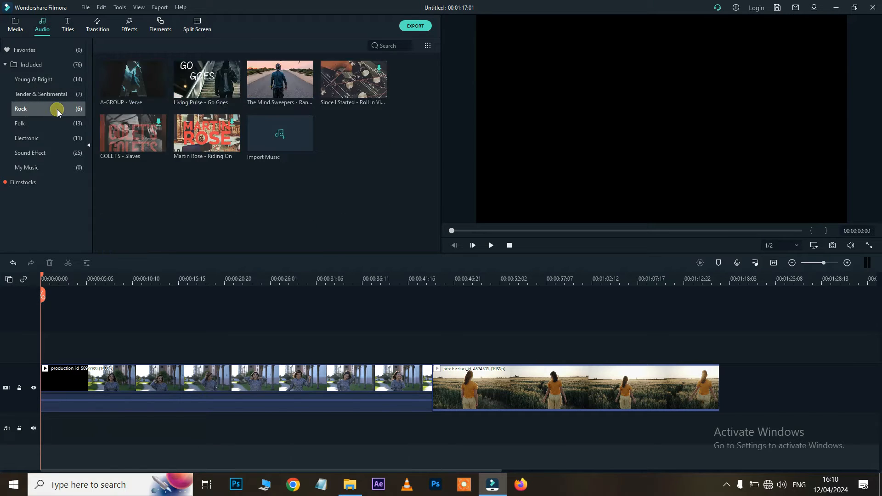
{"action": "left_click_drag", "start_coordinate": [206, 98], "coordinate": [72, 449]}
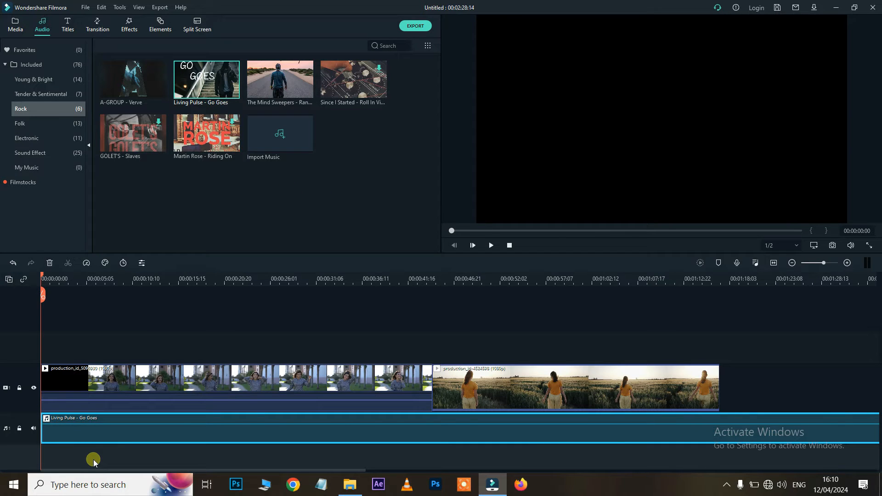
{"action": "key", "text": "space"}
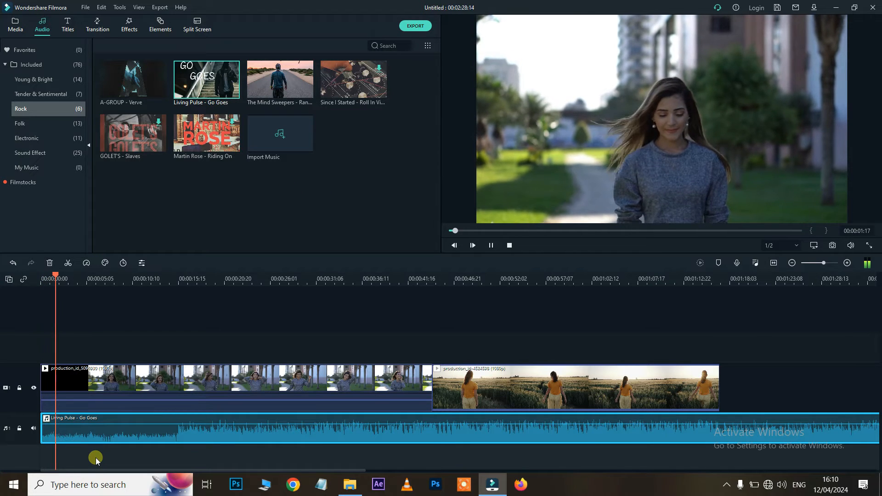
{"action": "key", "text": "space"}
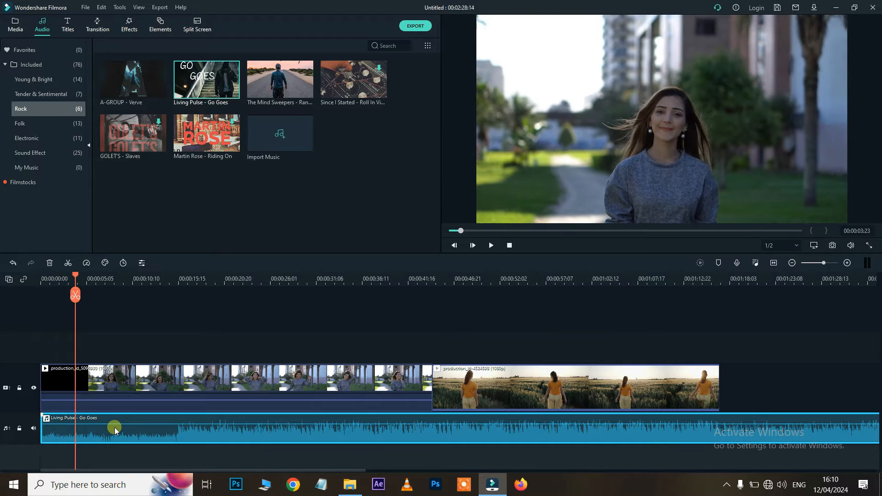
{"action": "key", "text": "Delete"}
{"action": "left_click", "coordinate": [39, 151]}
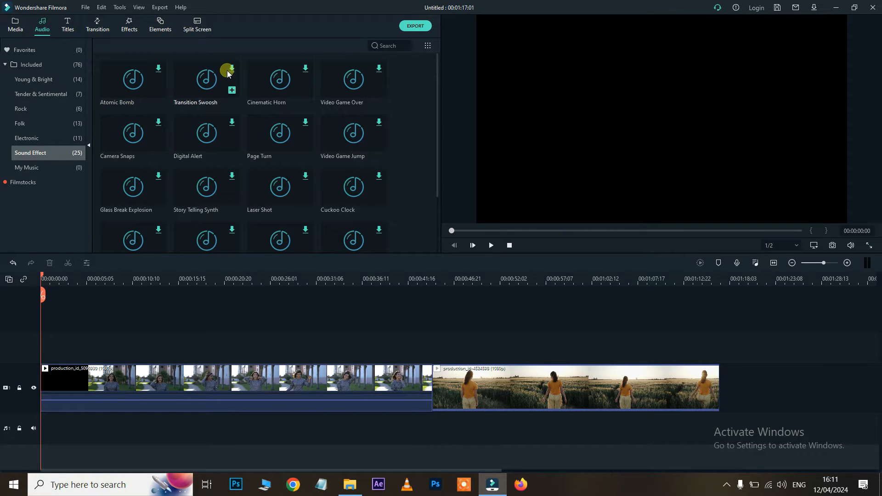
{"action": "left_click", "coordinate": [131, 84]}
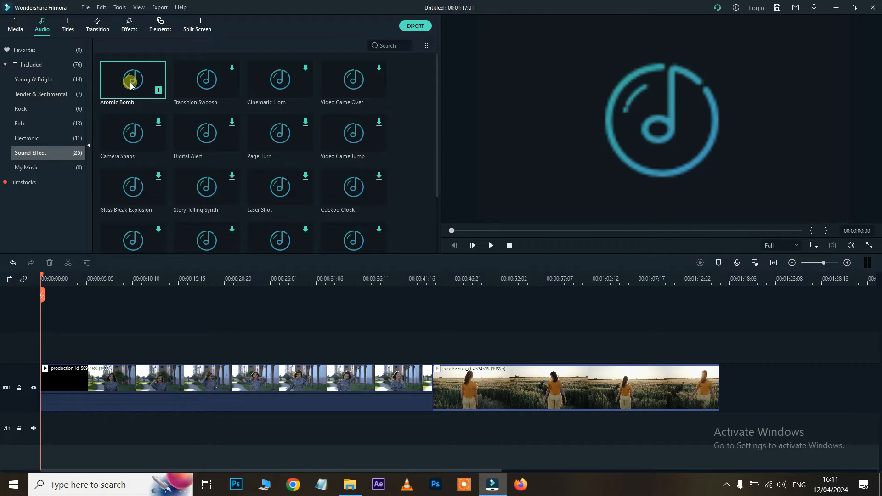
{"action": "left_click", "coordinate": [492, 246]}
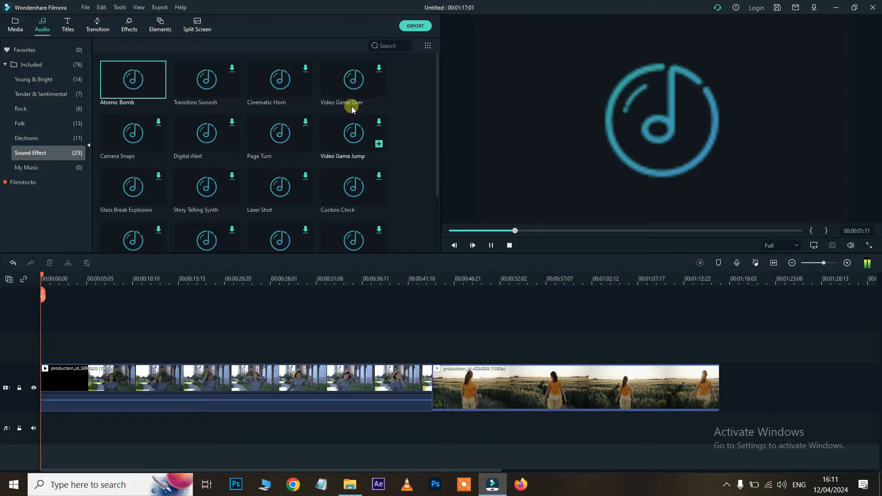
{"action": "scroll", "coordinate": [299, 225], "scroll_direction": "down", "scroll_amount": 4}
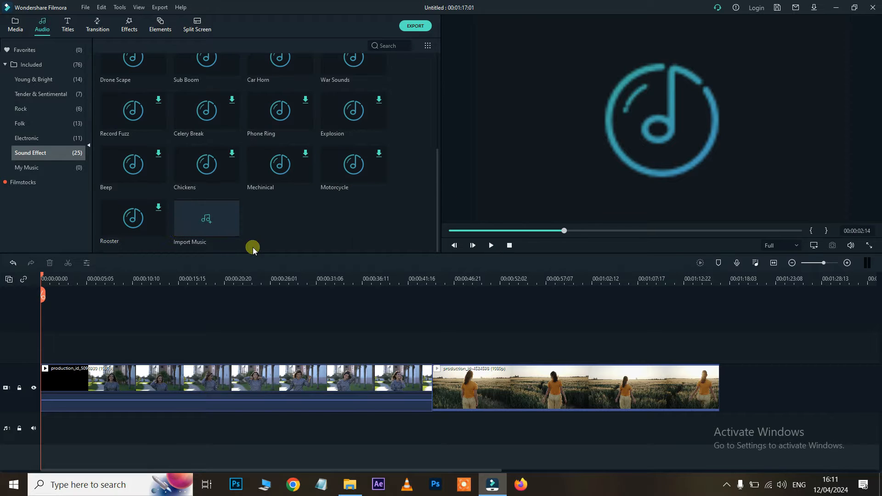
{"action": "left_click", "coordinate": [123, 221]}
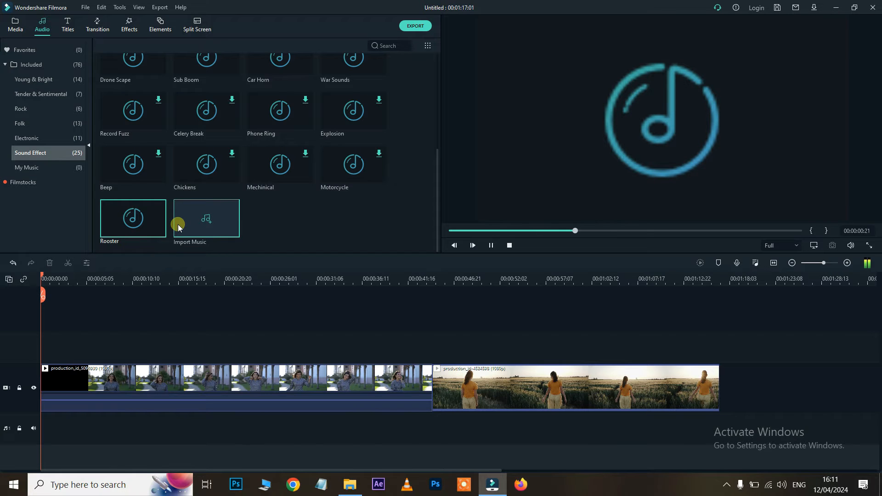
{"action": "left_click", "coordinate": [272, 123]}
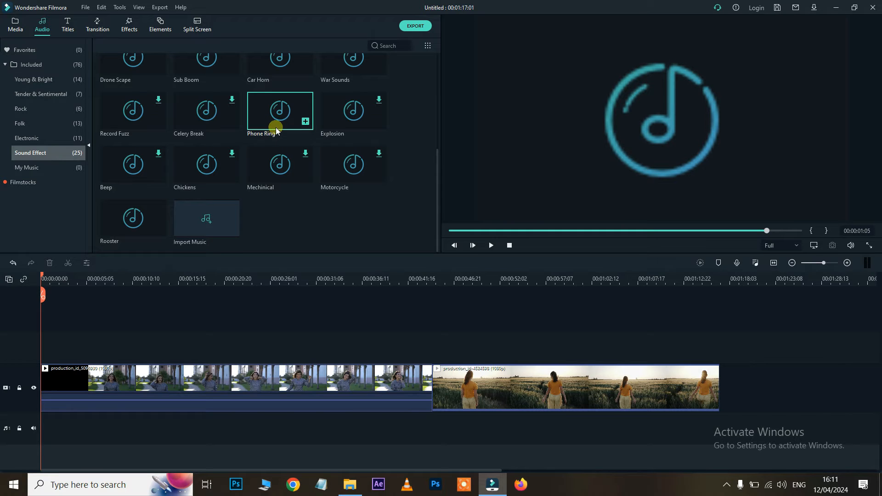
Add Phone Ring at the project start, preview Drift in Young & Bright, then delete Phone Ring
{"action": "left_click_drag", "start_coordinate": [282, 113], "coordinate": [38, 406]}
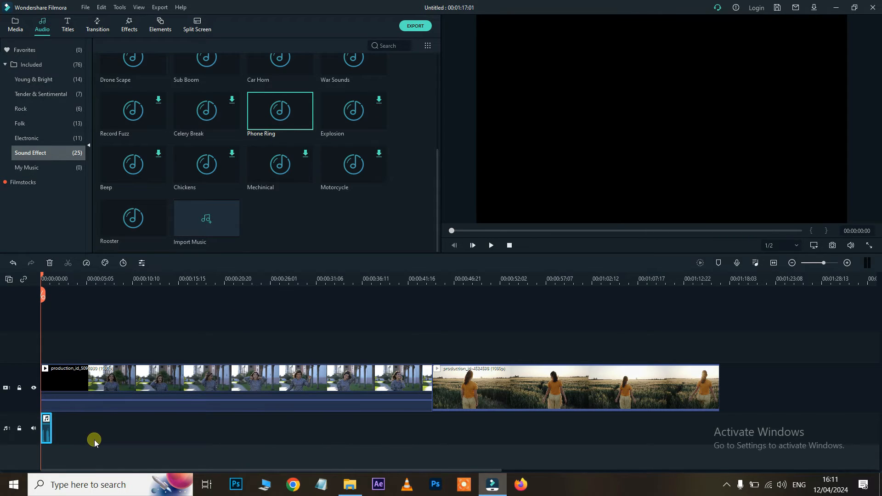
{"action": "key", "text": "space"}
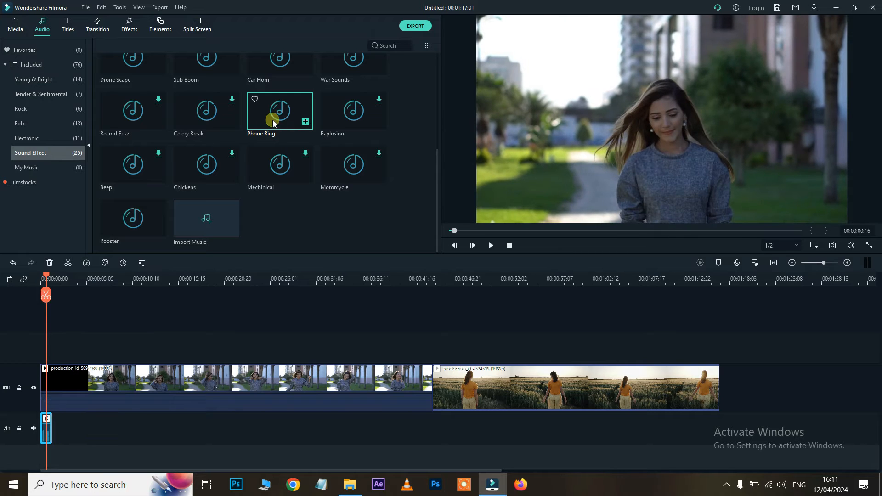
{"action": "left_click", "coordinate": [73, 80]}
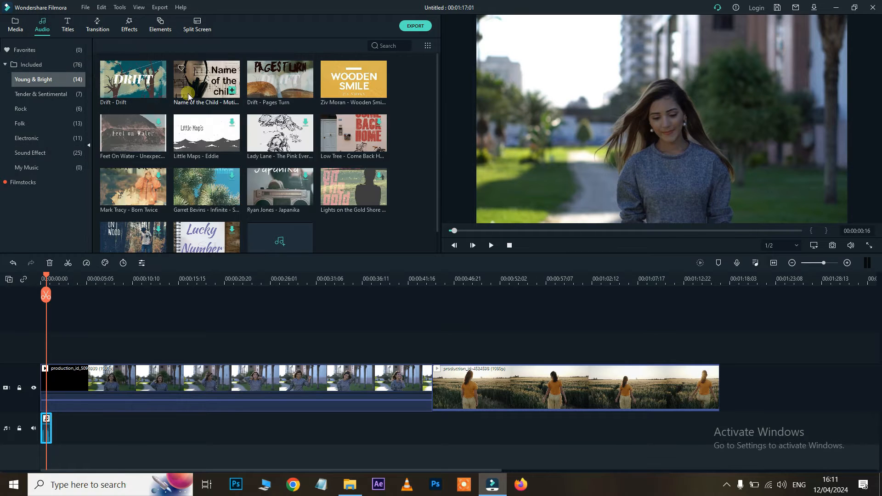
{"action": "left_click", "coordinate": [130, 85]}
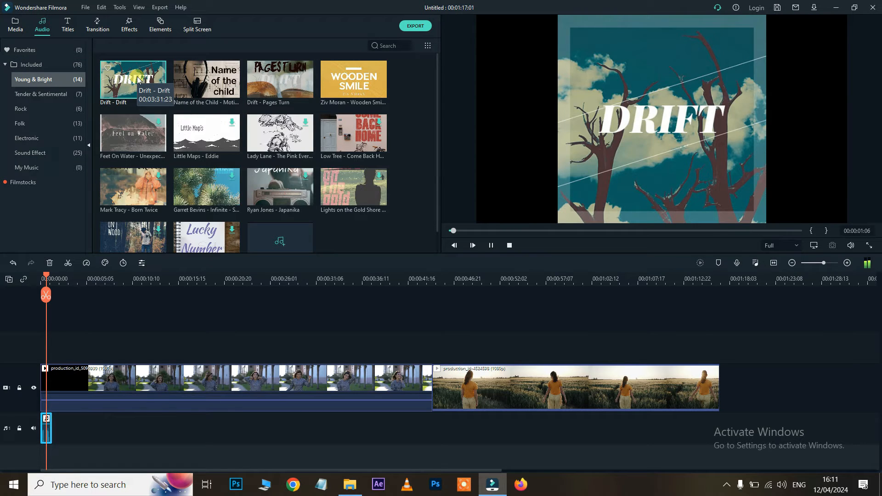
{"action": "key", "text": "space"}
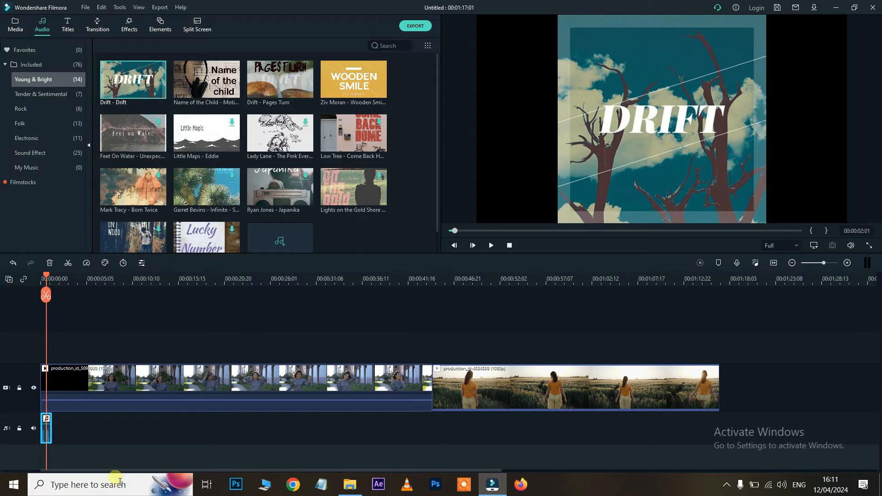
{"action": "left_click_drag", "start_coordinate": [50, 435], "coordinate": [18, 440]}
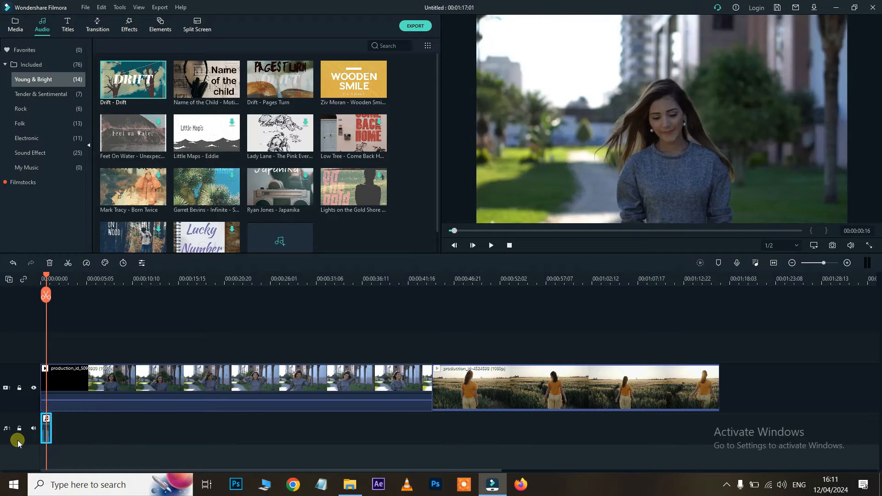
{"action": "key", "text": "Delete"}
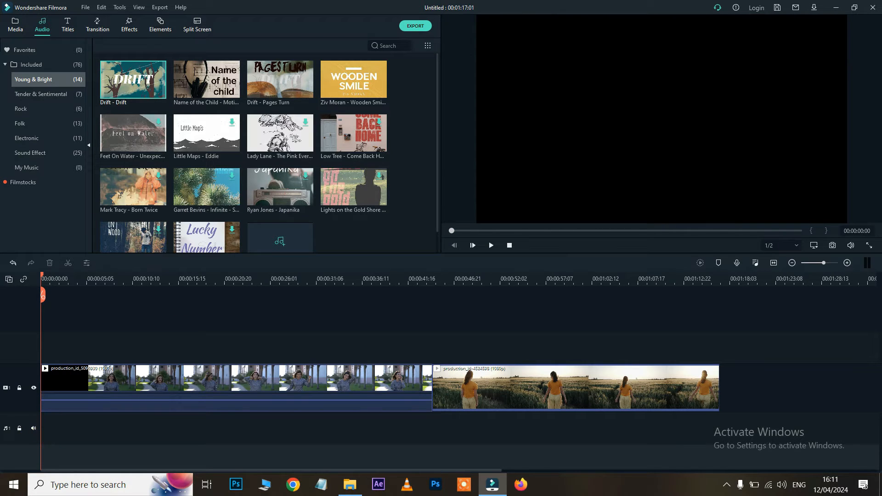
In the Titles library, preview the Callout 7 and New Opener 6 templates
{"action": "left_click", "coordinate": [68, 25]}
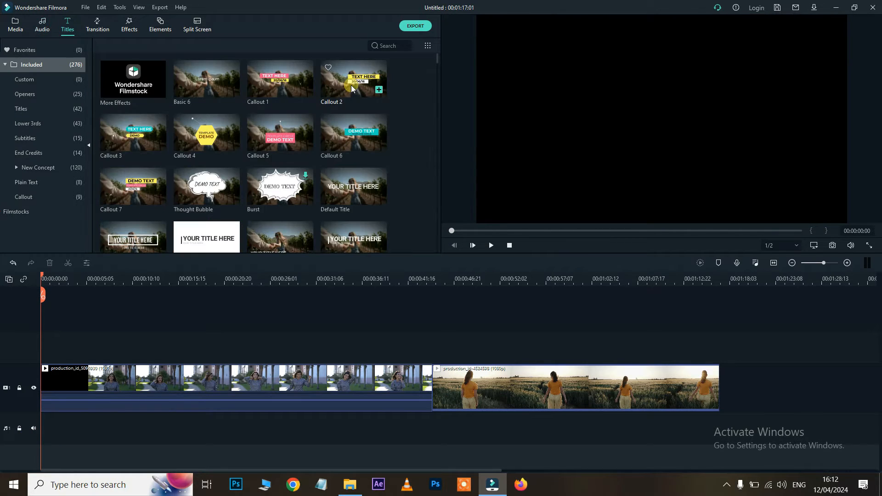
{"action": "left_click", "coordinate": [135, 186]}
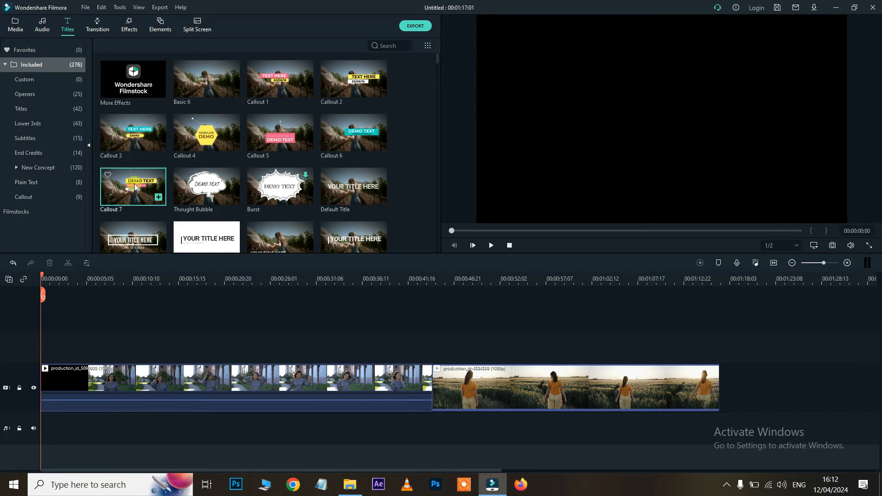
{"action": "double_click", "coordinate": [135, 186]}
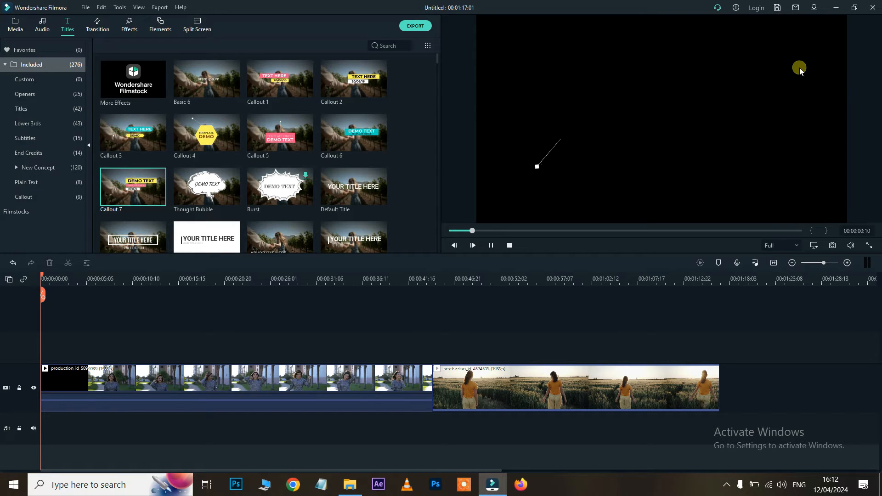
{"action": "scroll", "coordinate": [309, 171], "scroll_direction": "down", "scroll_amount": 5}
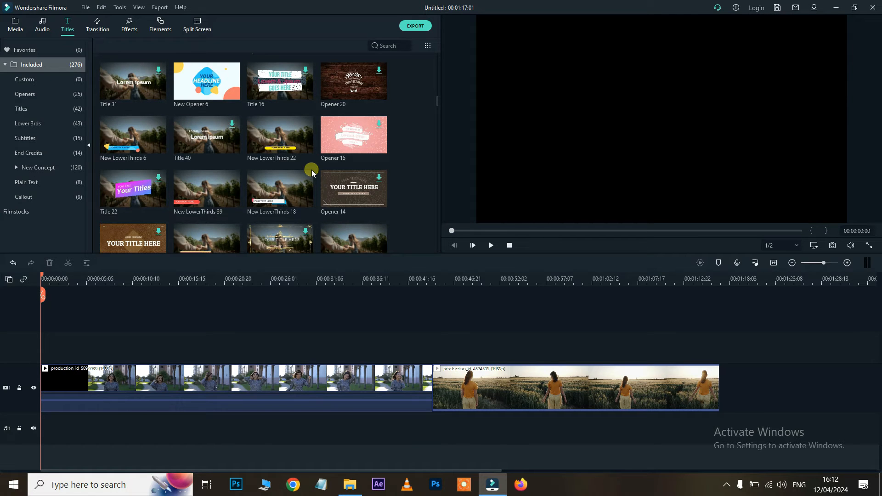
{"action": "left_click", "coordinate": [202, 83]}
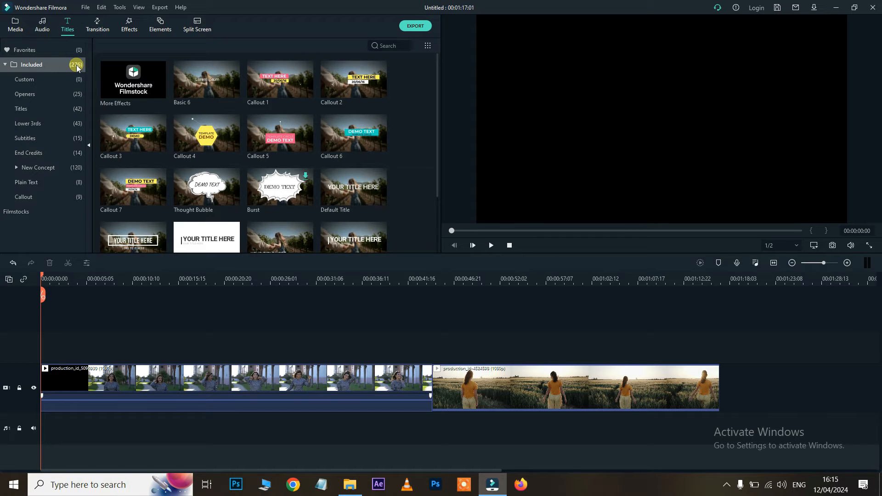
Browse the Openers and Titles template categories
{"action": "left_click", "coordinate": [25, 93]}
{"action": "scroll", "coordinate": [192, 120], "scroll_direction": "down", "scroll_amount": 5}
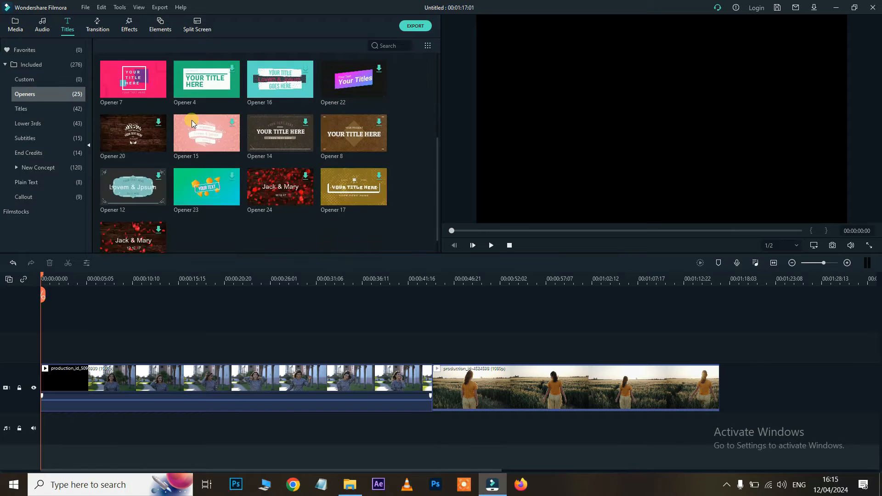
{"action": "scroll", "coordinate": [192, 120], "scroll_direction": "up", "scroll_amount": 5}
{"action": "left_click", "coordinate": [39, 106]}
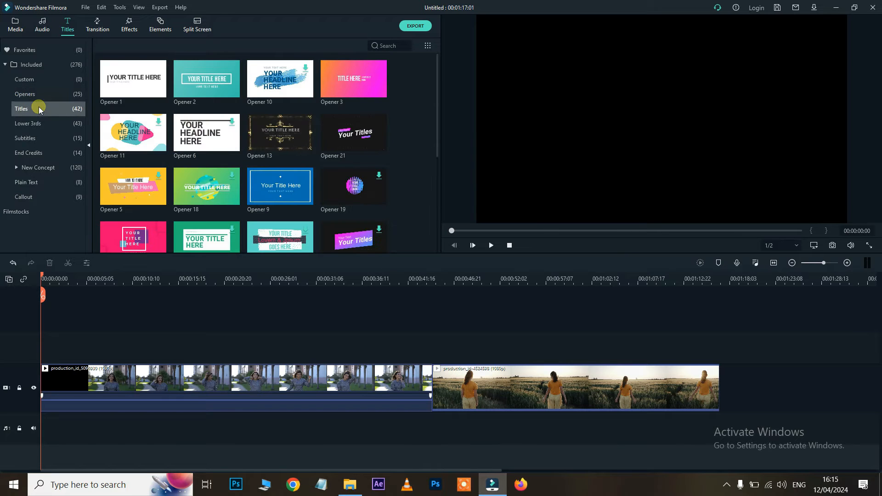
{"action": "scroll", "coordinate": [181, 116], "scroll_direction": "down", "scroll_amount": 5}
{"action": "scroll", "coordinate": [181, 115], "scroll_direction": "down", "scroll_amount": 3}
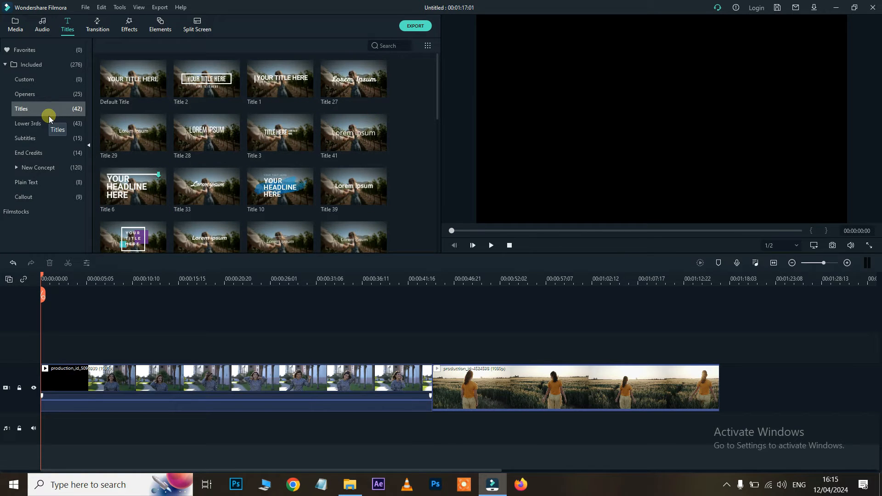
Preview Lower Third 3 and 13, and add Lower Third 13 above the first clip near 15 s
{"action": "left_click", "coordinate": [42, 122]}
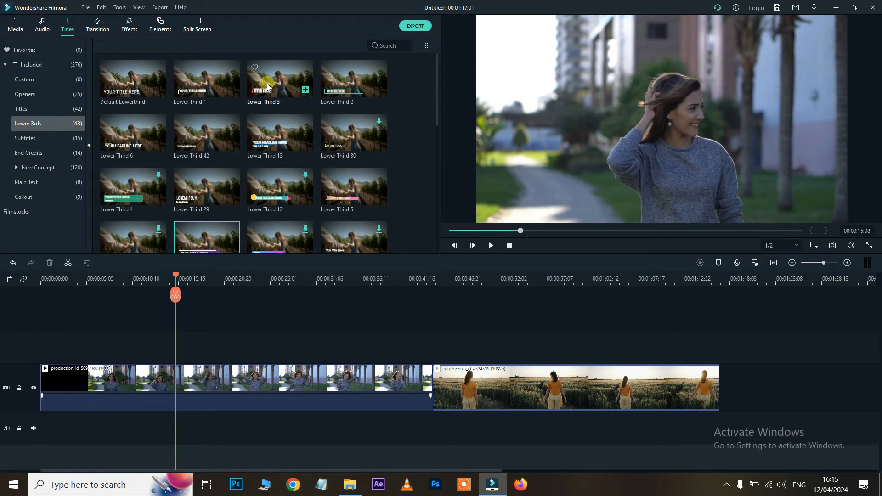
{"action": "left_click", "coordinate": [267, 86]}
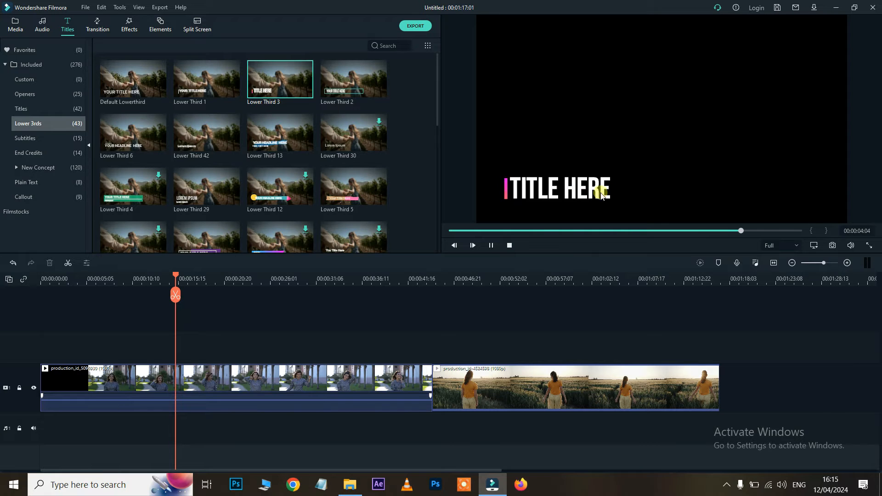
{"action": "left_click", "coordinate": [286, 133]}
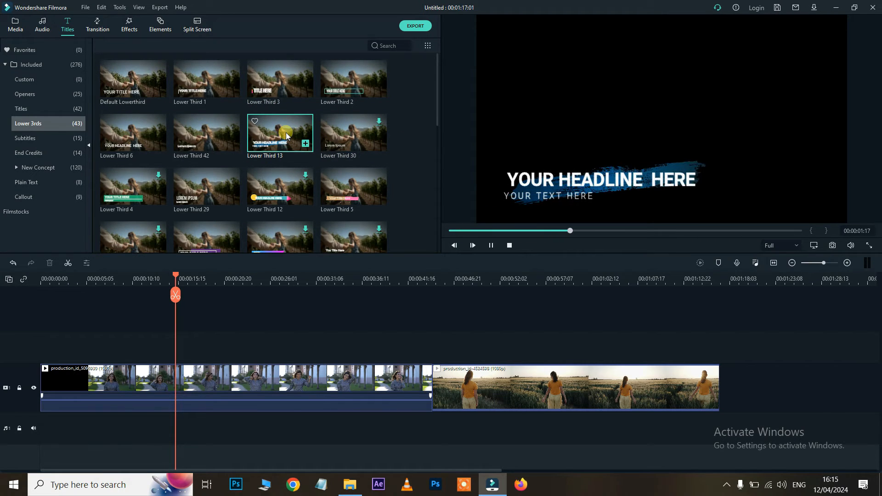
{"action": "left_click_drag", "start_coordinate": [285, 131], "coordinate": [204, 282]}
Open Lower Third 13 in the title editor and replace its headline with a full name
{"action": "left_click", "coordinate": [207, 284]}
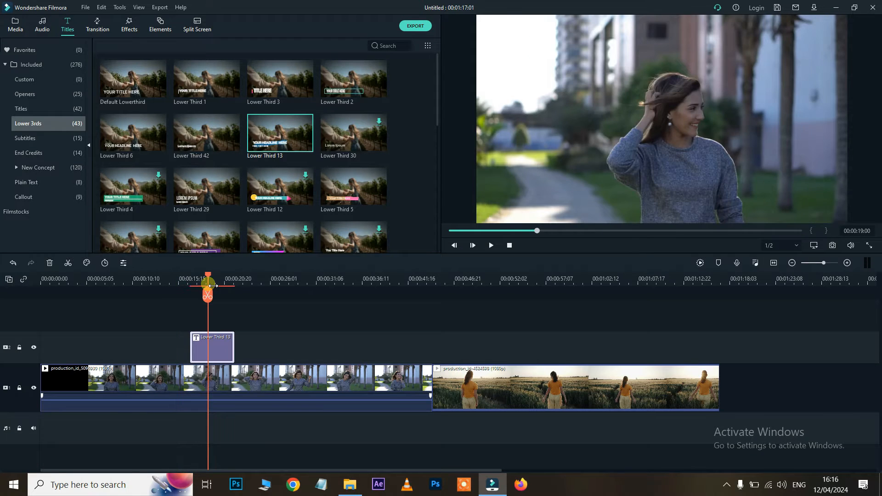
{"action": "left_click", "coordinate": [652, 175]}
{"action": "double_click", "coordinate": [633, 181]}
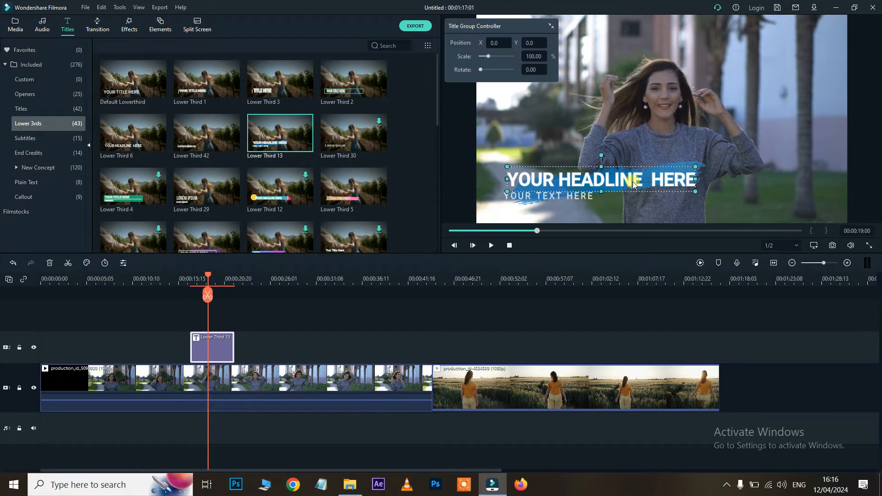
{"action": "left_click", "coordinate": [231, 93]}
{"action": "key", "text": "ctrl+a"}
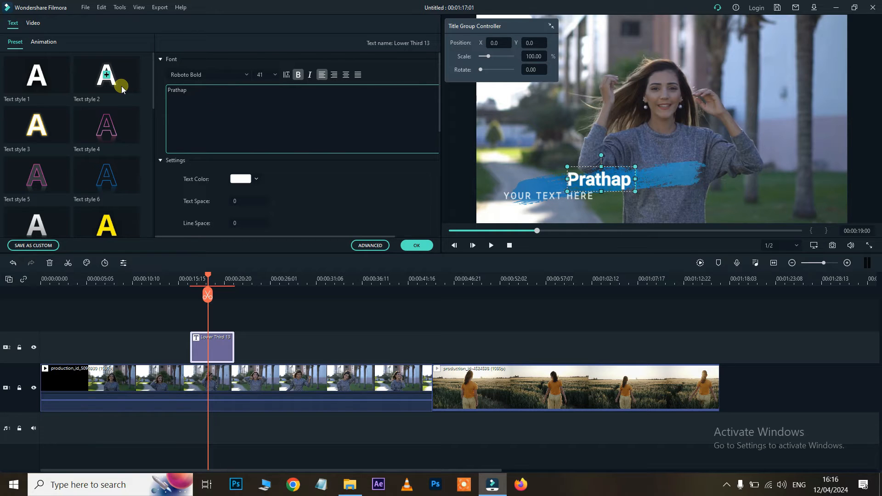
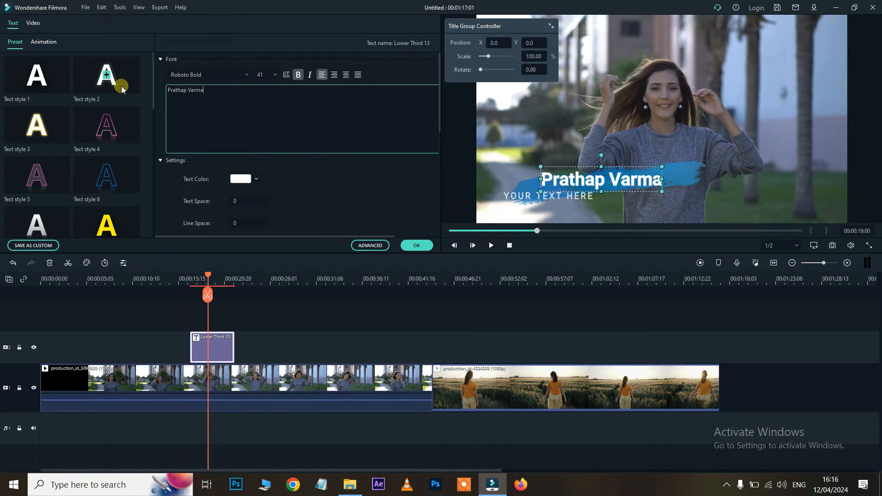
Make the headline yellow, tilt it slightly counter-clockwise and move it up and right
{"action": "scroll", "coordinate": [268, 177], "scroll_direction": "down", "scroll_amount": 3}
{"action": "scroll", "coordinate": [269, 177], "scroll_direction": "up", "scroll_amount": 3}
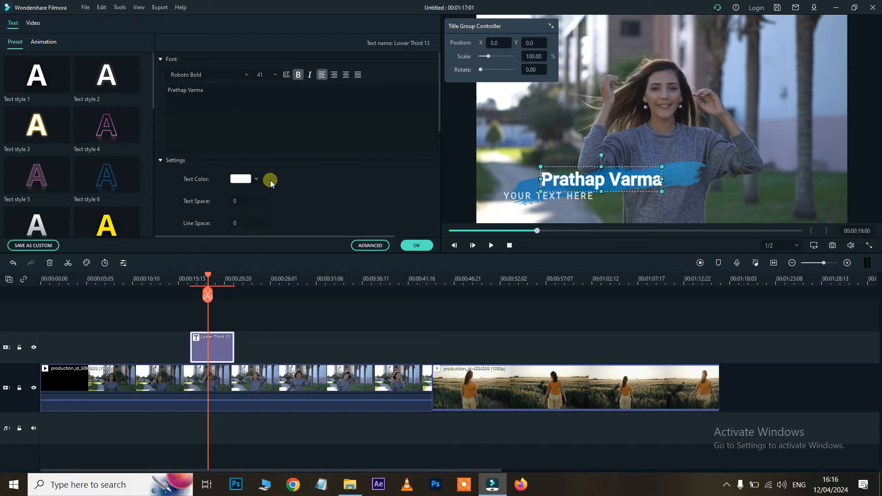
{"action": "left_click", "coordinate": [116, 223]}
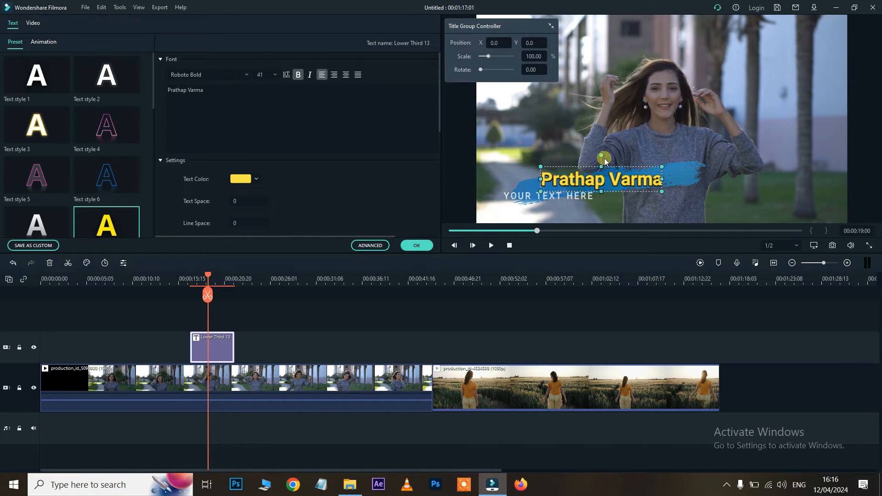
{"action": "left_click_drag", "start_coordinate": [601, 156], "coordinate": [600, 153]}
{"action": "left_click_drag", "start_coordinate": [620, 181], "coordinate": [659, 180]}
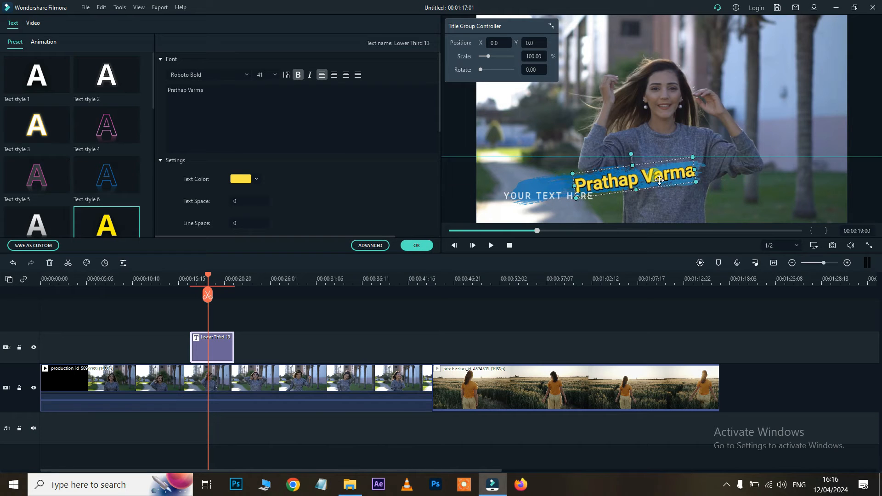
Replace the YOUR TEXT HERE subline with the surname
{"action": "left_click", "coordinate": [548, 196]}
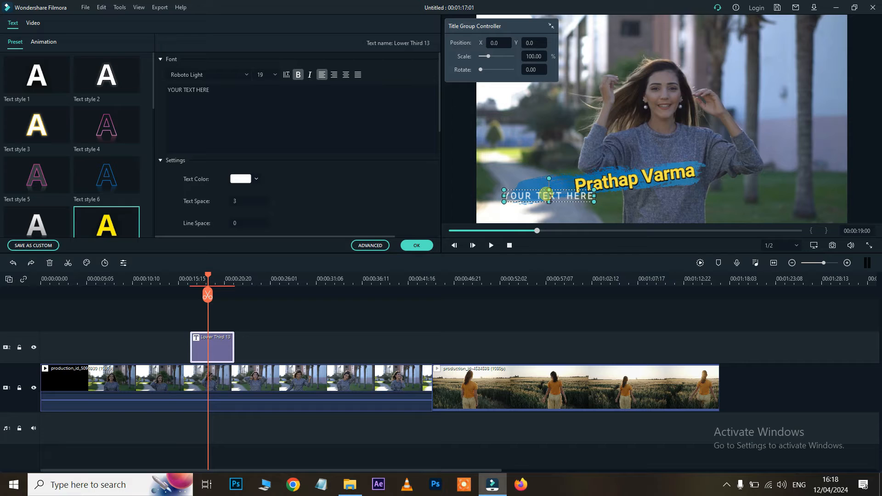
{"action": "left_click_drag", "start_coordinate": [212, 89], "coordinate": [156, 90]}
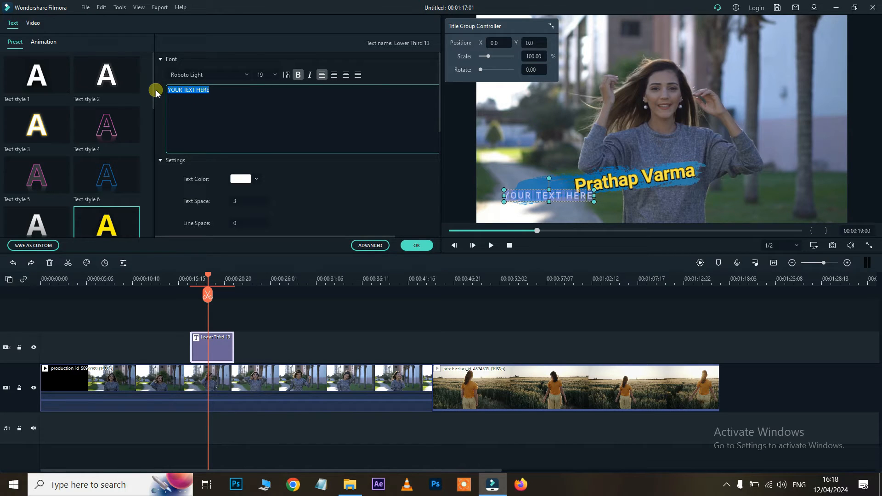
{"action": "key", "text": "BackSpace"}
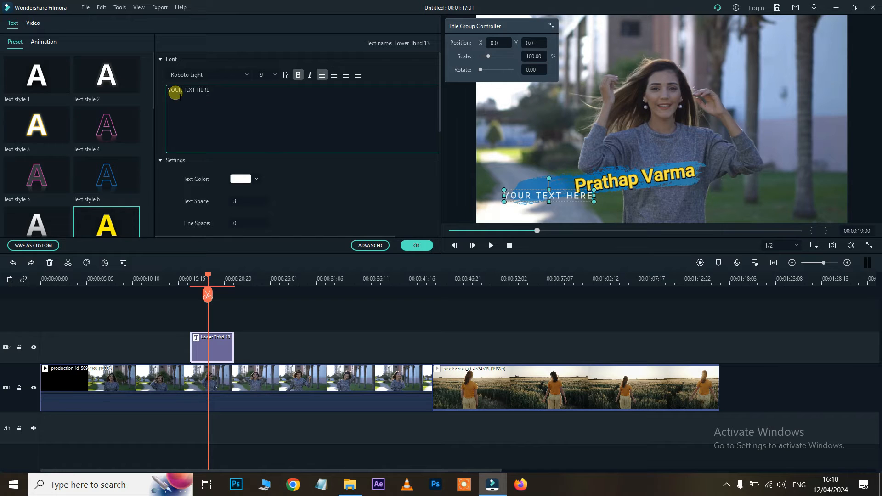
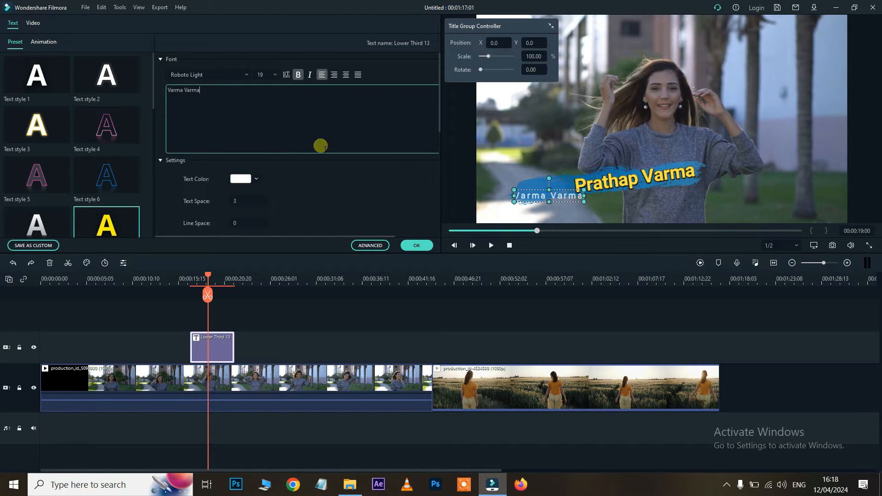
{"action": "left_click", "coordinate": [345, 180]}
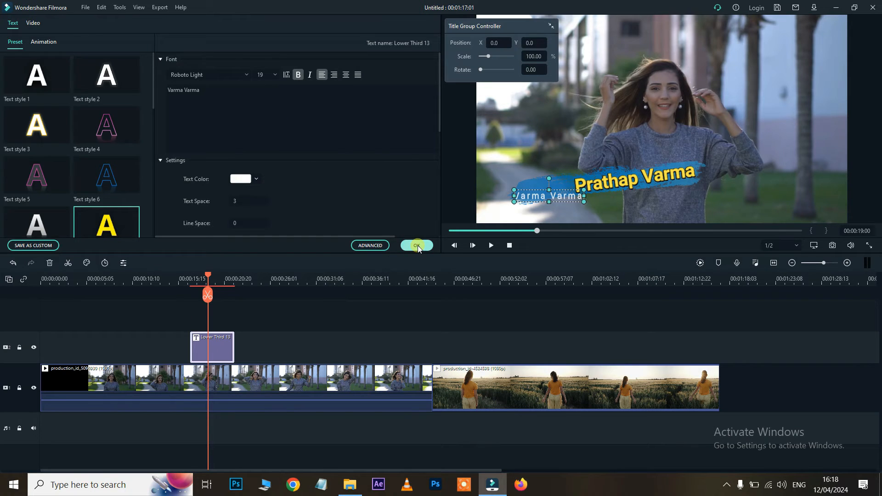
Apply the Lower Third 13 text edits and close the title editor
{"action": "left_click", "coordinate": [417, 246]}
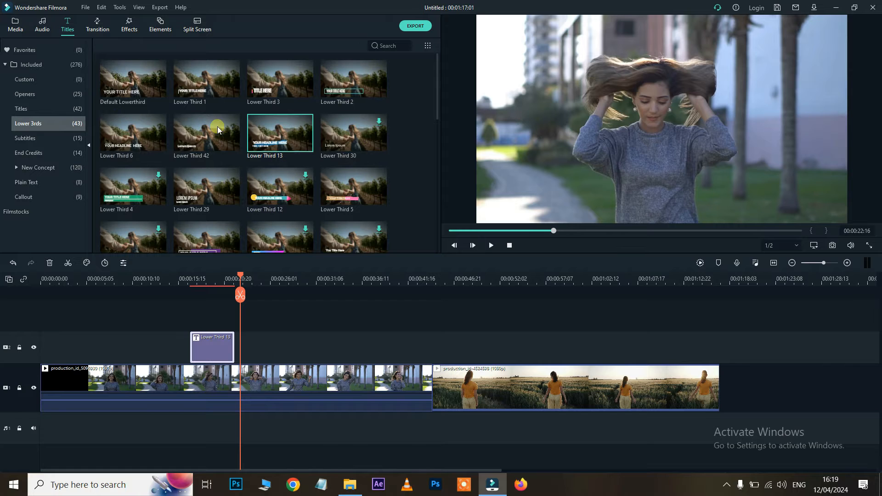
{"action": "scroll", "coordinate": [250, 130], "scroll_direction": "down", "scroll_amount": 8}
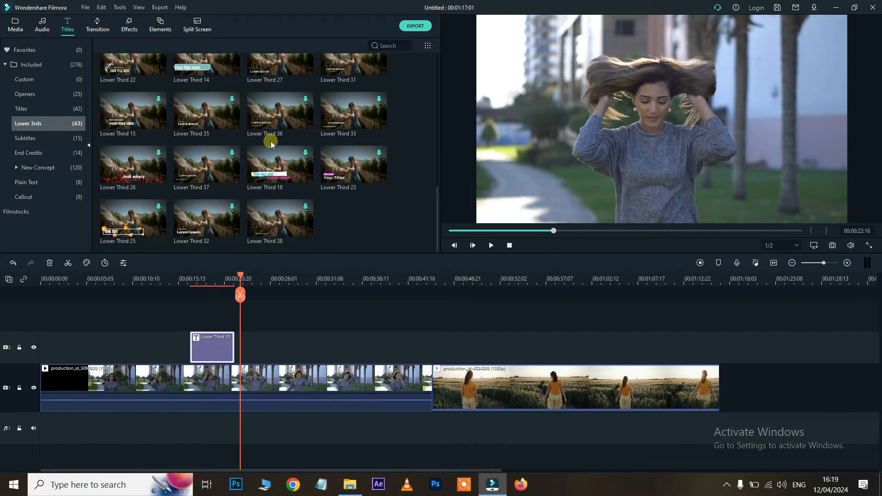
{"action": "scroll", "coordinate": [298, 146], "scroll_direction": "up", "scroll_amount": 8}
{"action": "scroll", "coordinate": [247, 153], "scroll_direction": "down", "scroll_amount": 8}
{"action": "scroll", "coordinate": [247, 152], "scroll_direction": "up", "scroll_amount": 8}
Preview Subtitle 5 and Credit 1, then open the New Concept Titles category
{"action": "left_click", "coordinate": [24, 138]}
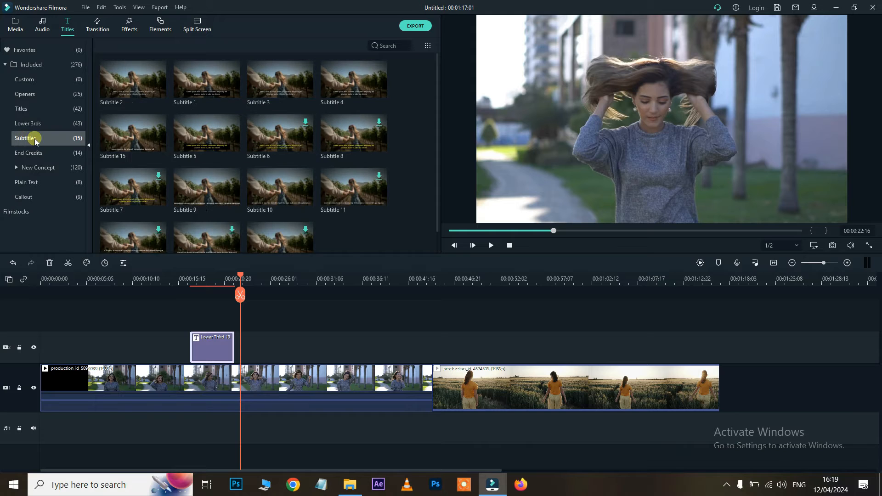
{"action": "left_click", "coordinate": [195, 136]}
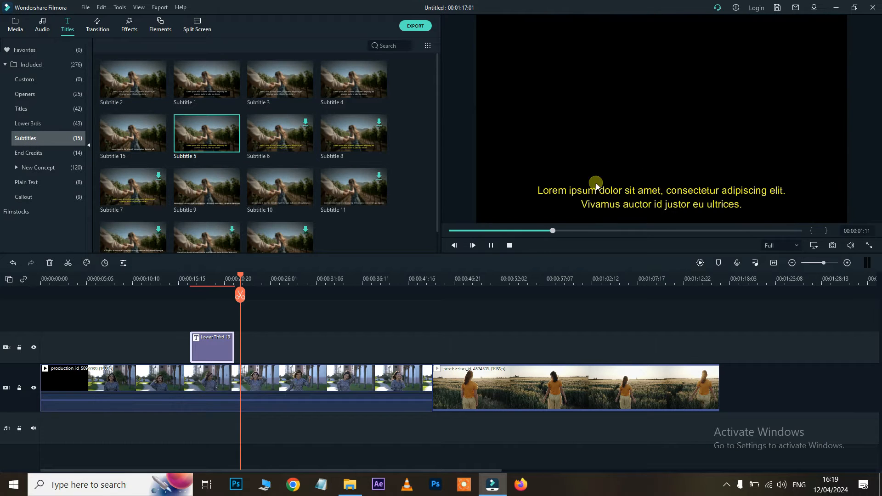
{"action": "left_click", "coordinate": [35, 153]}
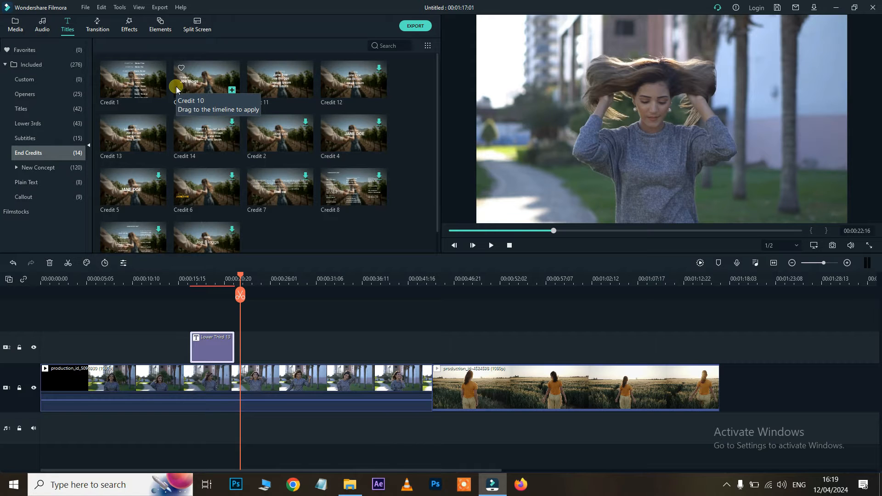
{"action": "left_click", "coordinate": [137, 87]}
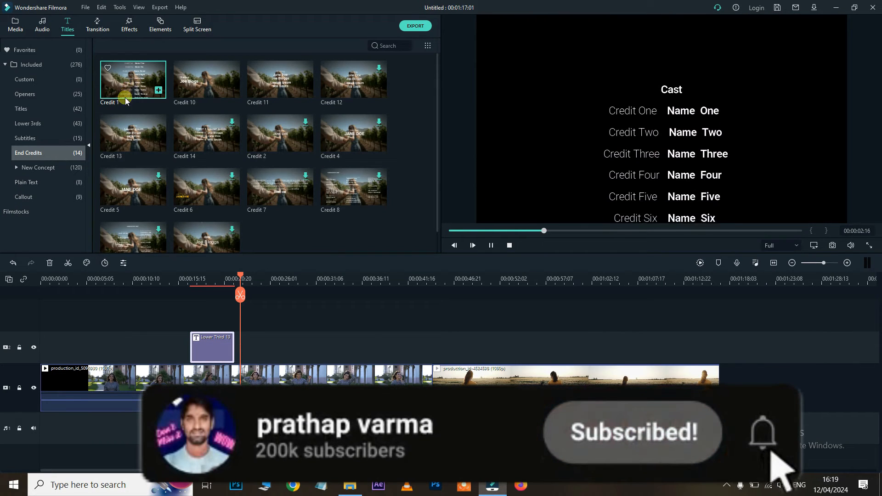
{"action": "left_click", "coordinate": [59, 166]}
{"action": "left_click", "coordinate": [37, 184]}
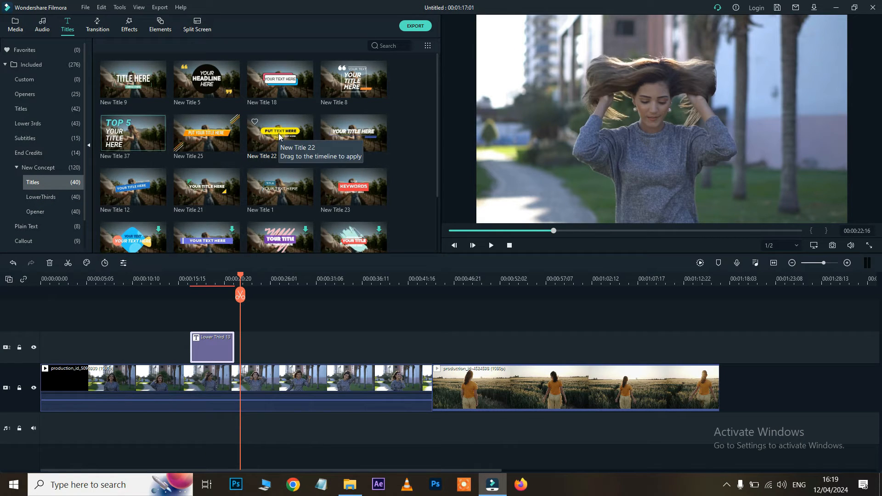
{"action": "left_click_drag", "start_coordinate": [280, 133], "coordinate": [299, 346]}
{"action": "left_click", "coordinate": [294, 279]}
{"action": "key", "text": "space"}
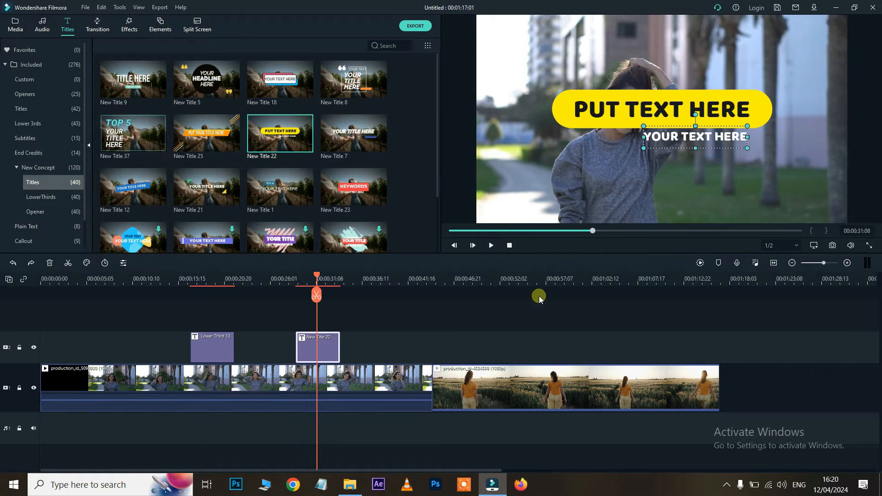
{"action": "left_click", "coordinate": [528, 324]}
{"action": "double_click", "coordinate": [643, 109]}
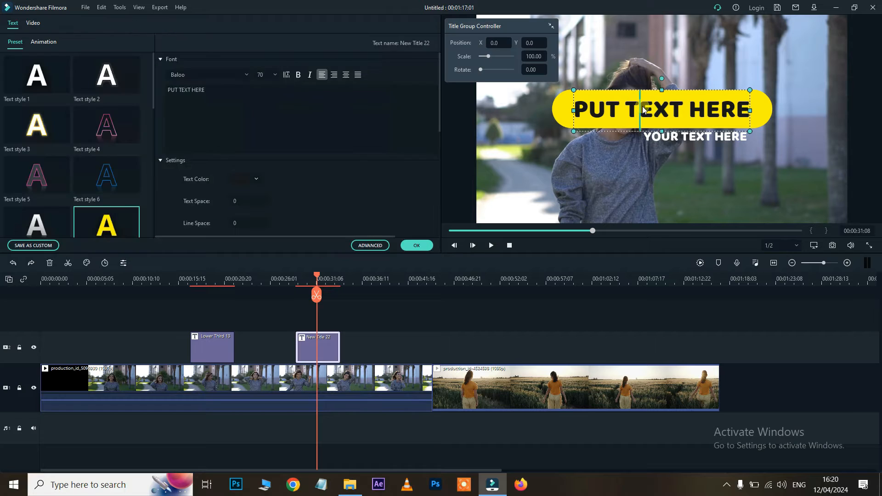
{"action": "left_click_drag", "start_coordinate": [211, 89], "coordinate": [138, 88]}
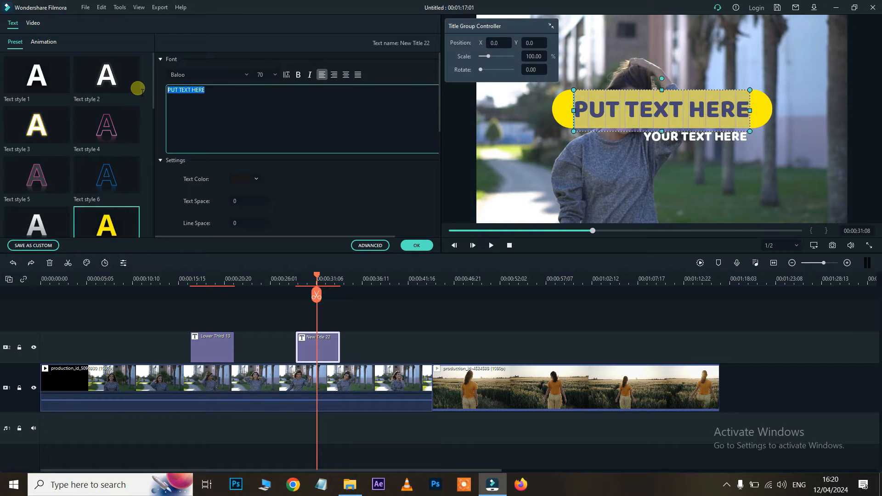
{"action": "left_click", "coordinate": [414, 247]}
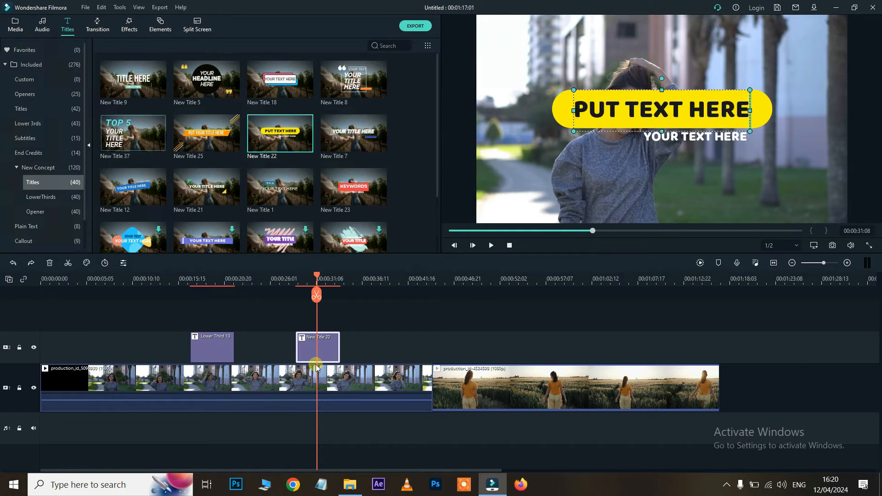
{"action": "key", "text": "Delete"}
{"action": "left_click", "coordinate": [296, 271]}
{"action": "left_click", "coordinate": [204, 136]}
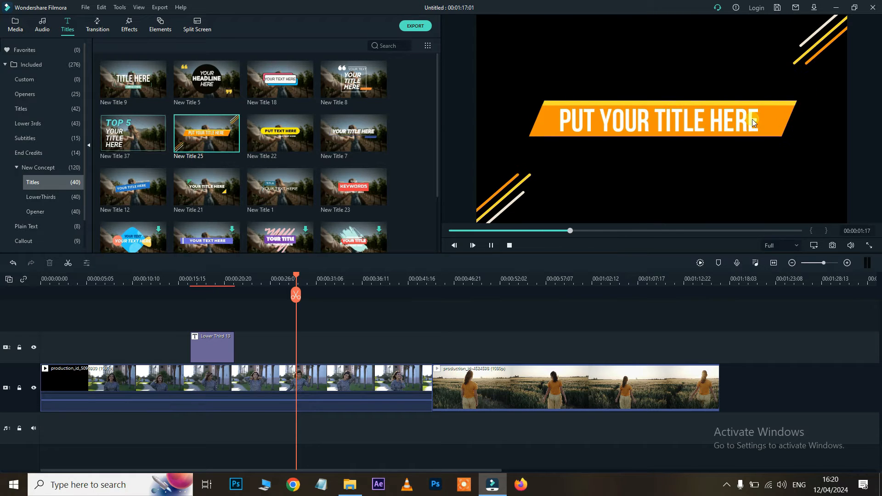
{"action": "left_click", "coordinate": [356, 193]}
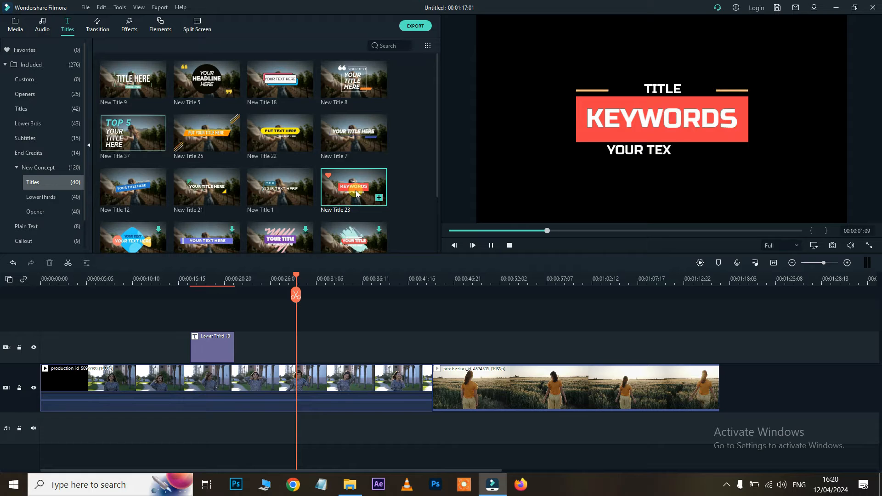
Preview New Title 21 and New Title 12, finishing on New Title 18 in the viewer
{"action": "scroll", "coordinate": [350, 195], "scroll_direction": "down", "scroll_amount": 2}
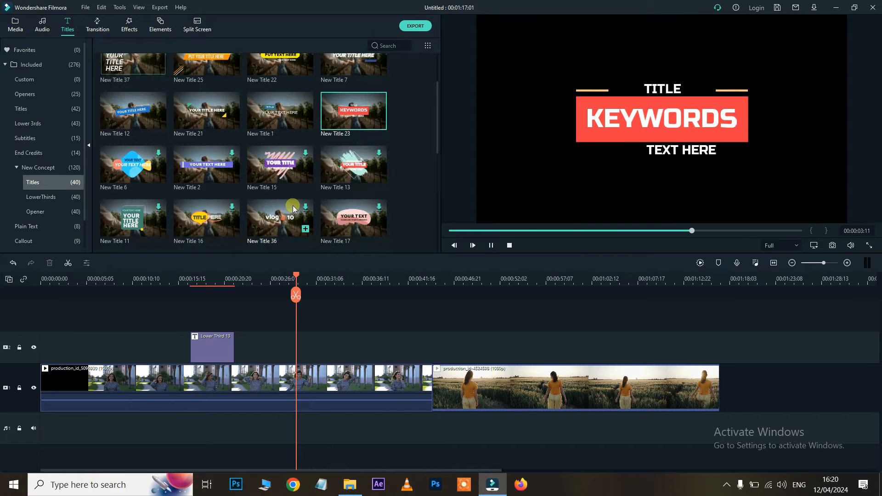
{"action": "left_click", "coordinate": [201, 109]}
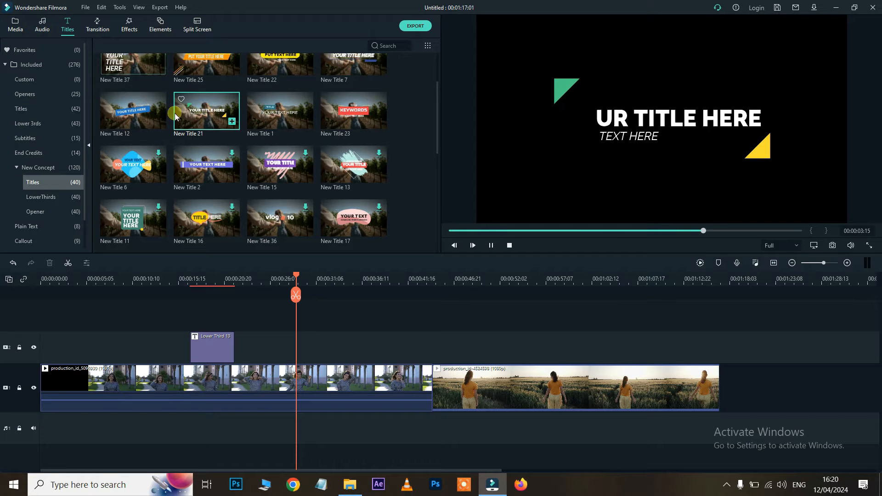
{"action": "left_click", "coordinate": [150, 112]}
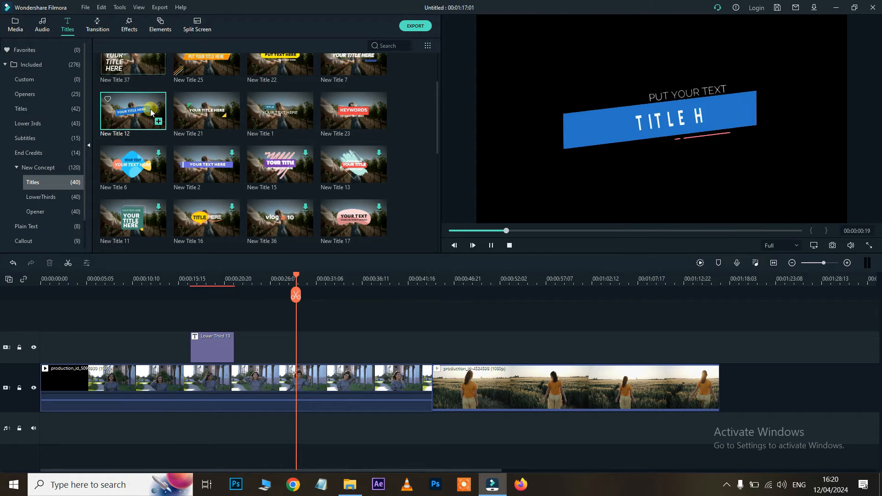
{"action": "scroll", "coordinate": [212, 125], "scroll_direction": "down", "scroll_amount": 3}
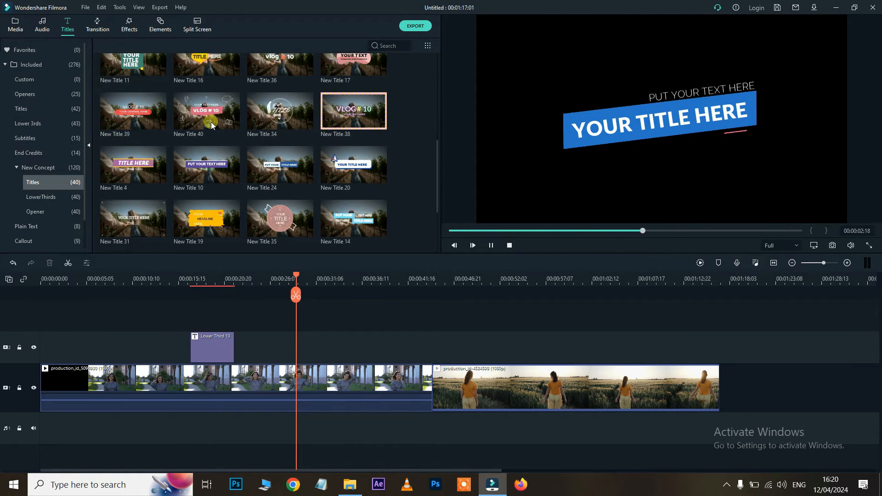
{"action": "scroll", "coordinate": [211, 122], "scroll_direction": "up", "scroll_amount": 3}
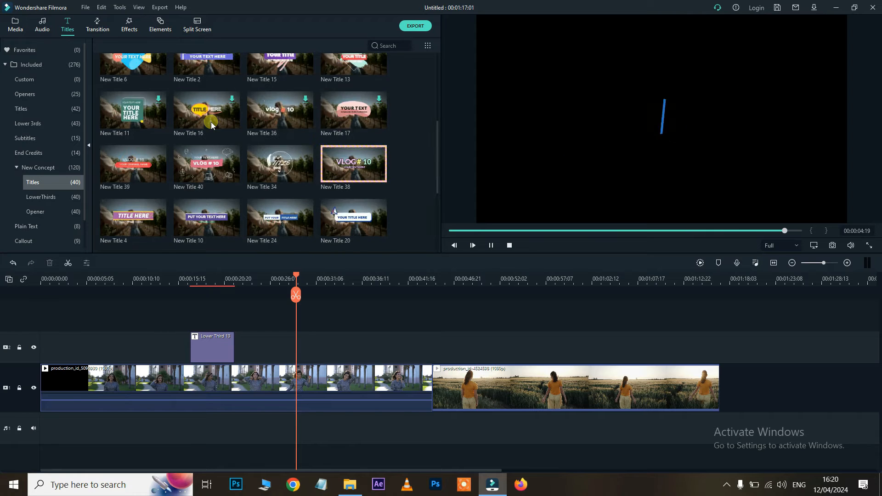
{"action": "left_click", "coordinate": [274, 85]}
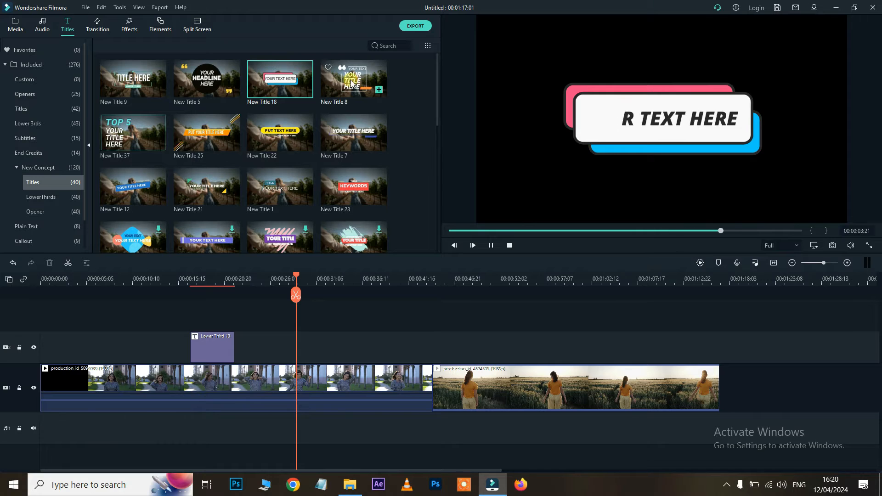
Add New Title 18 on track 2 at 00:00:31 and replace its text with the person's name
{"action": "left_click_drag", "start_coordinate": [266, 91], "coordinate": [312, 342]}
{"action": "left_click", "coordinate": [340, 277]}
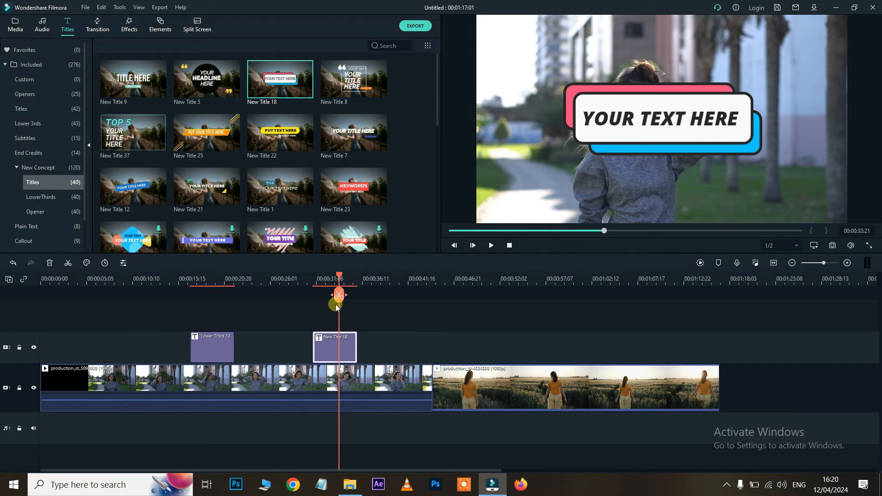
{"action": "double_click", "coordinate": [338, 351]}
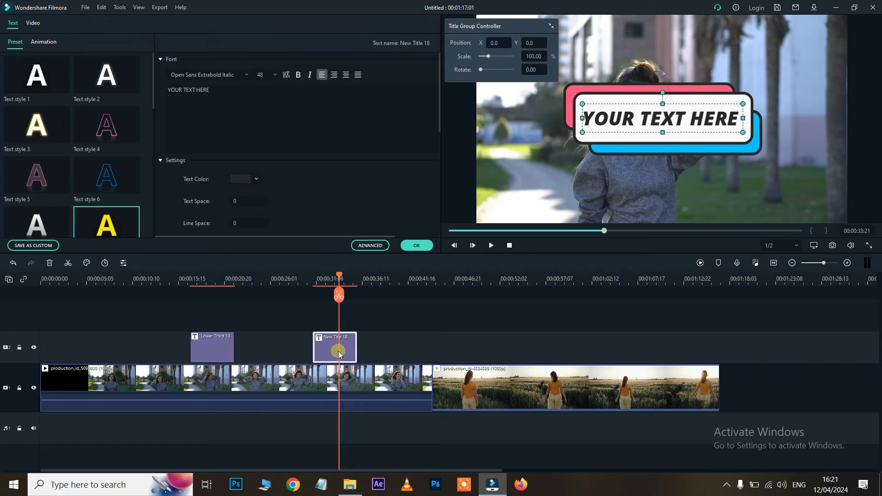
{"action": "left_click", "coordinate": [225, 90]}
{"action": "key", "text": "ctrl+a"}
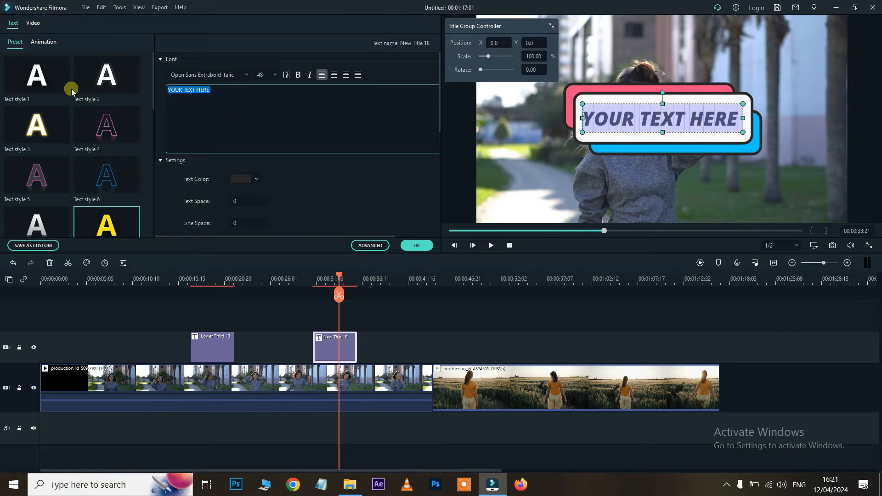
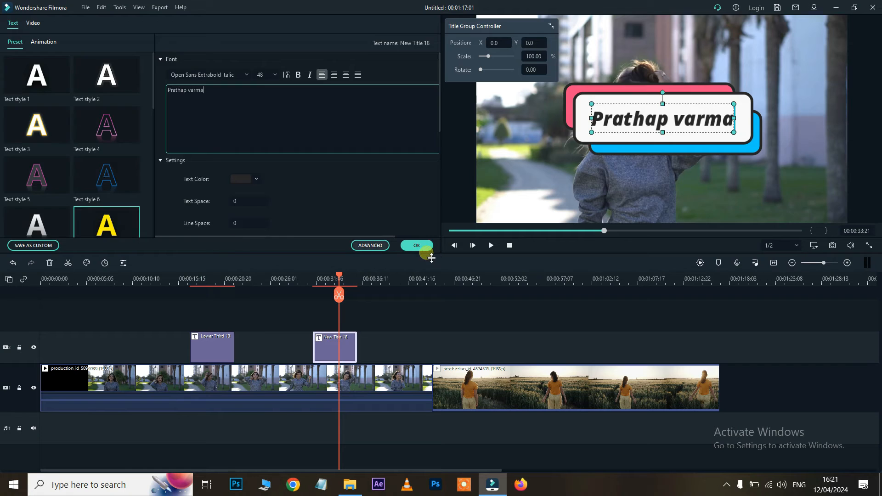
{"action": "left_click", "coordinate": [416, 245]}
Shrink the title box and name text and move them into the frame's lower right
{"action": "left_click_drag", "start_coordinate": [618, 102], "coordinate": [677, 161]}
{"action": "left_click_drag", "start_coordinate": [608, 134], "coordinate": [703, 168]}
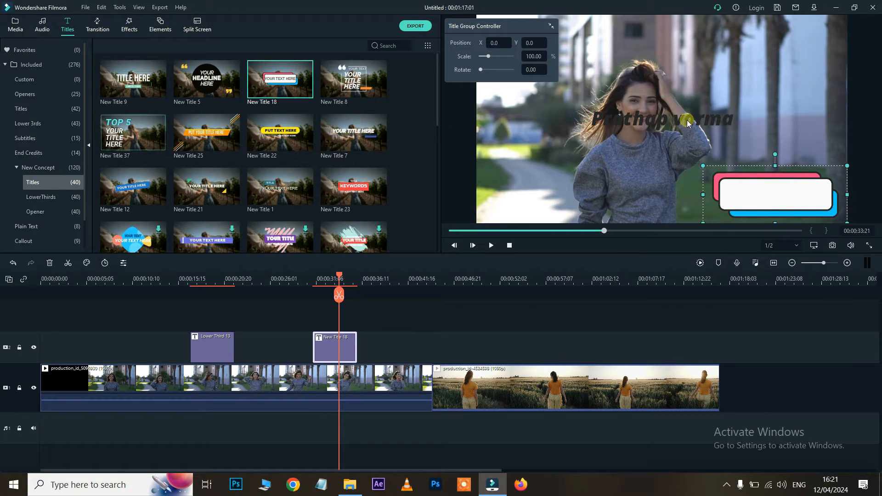
{"action": "left_click_drag", "start_coordinate": [647, 113], "coordinate": [736, 181]}
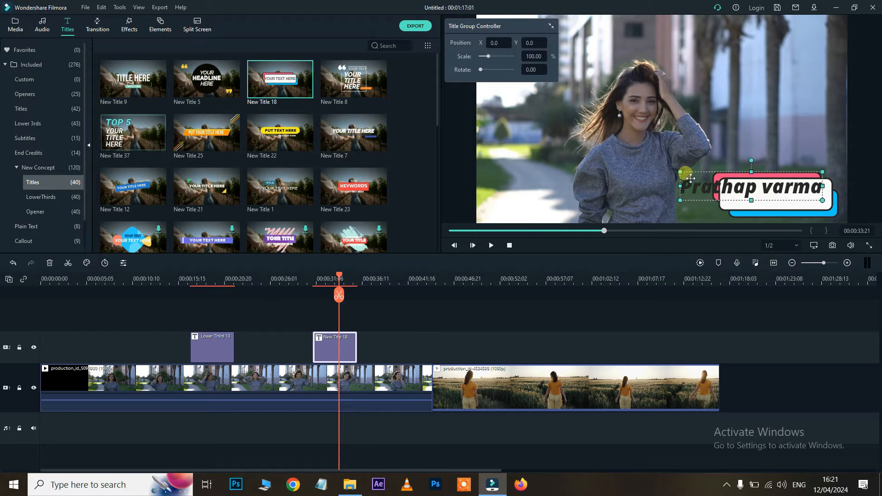
{"action": "left_click_drag", "start_coordinate": [681, 172], "coordinate": [718, 186]}
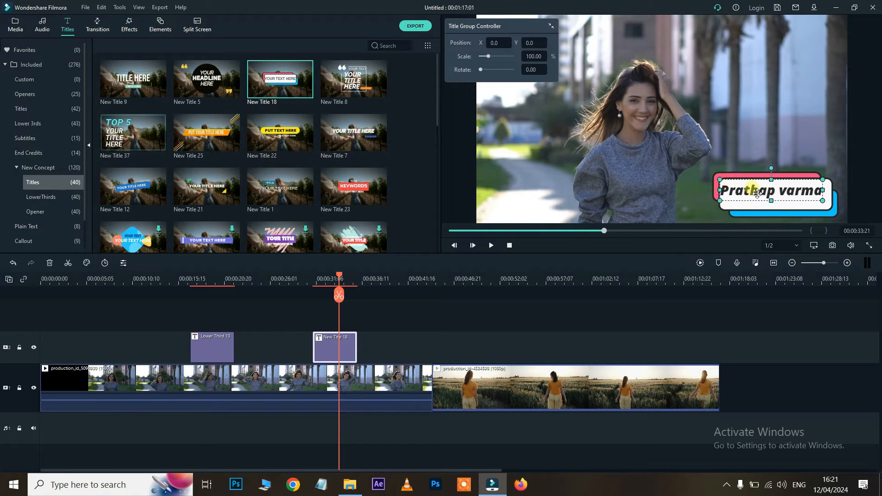
{"action": "left_click", "coordinate": [311, 282]}
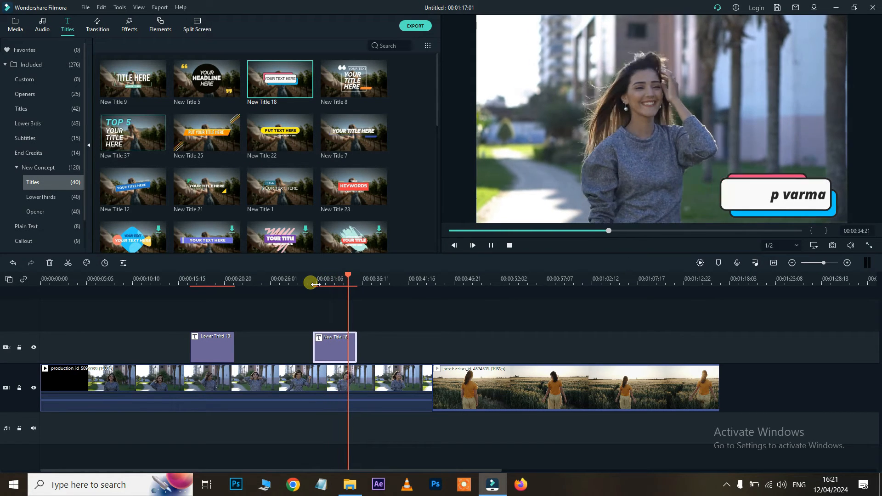
Preview the LowerThirds title templates 22, 18, 2 and 5
{"action": "key", "text": "space"}
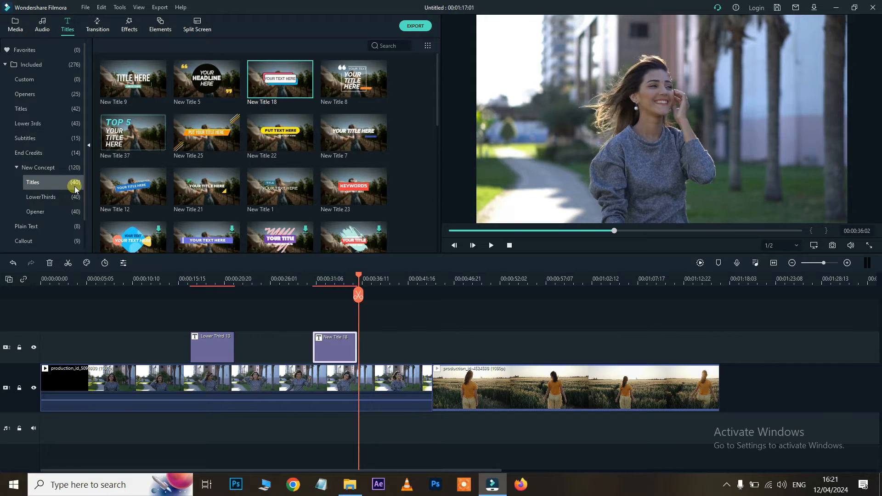
{"action": "scroll", "coordinate": [342, 143], "scroll_direction": "down", "scroll_amount": 5}
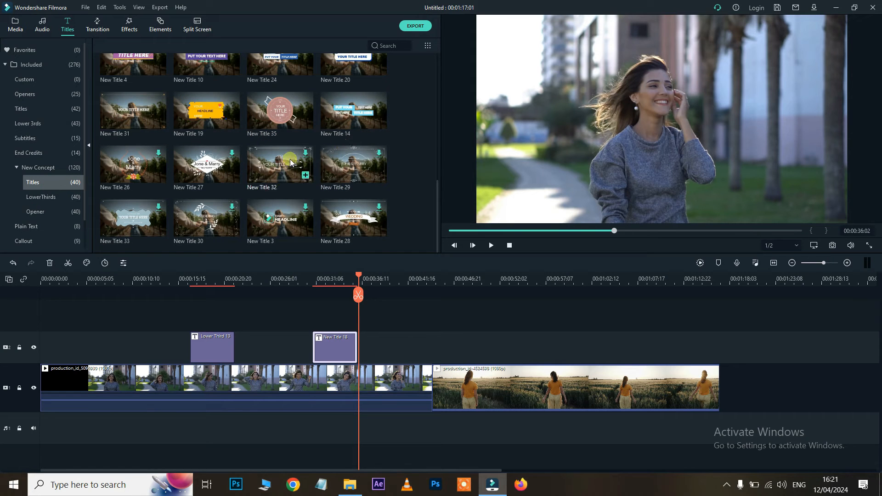
{"action": "left_click", "coordinate": [40, 200]}
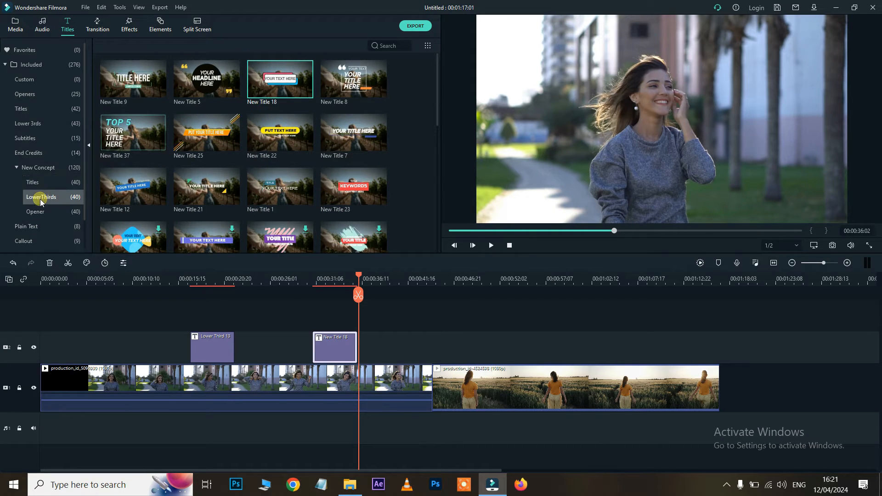
{"action": "left_click", "coordinate": [202, 135]}
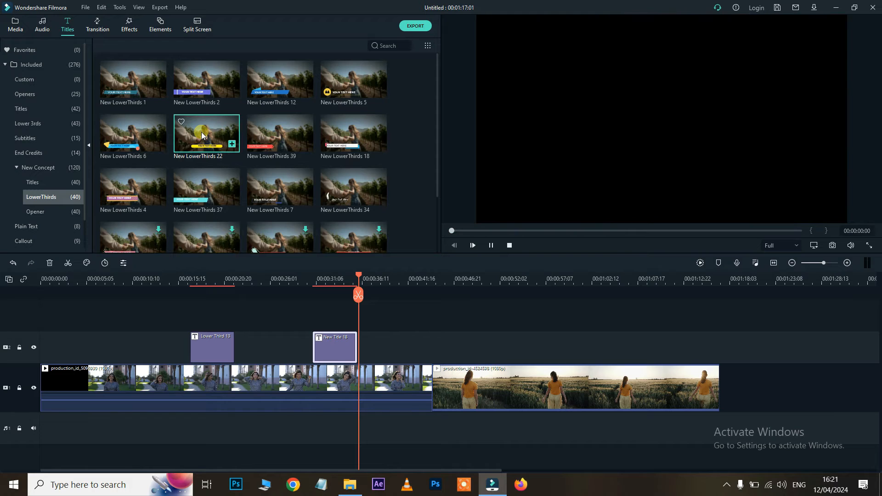
{"action": "left_click", "coordinate": [358, 136]}
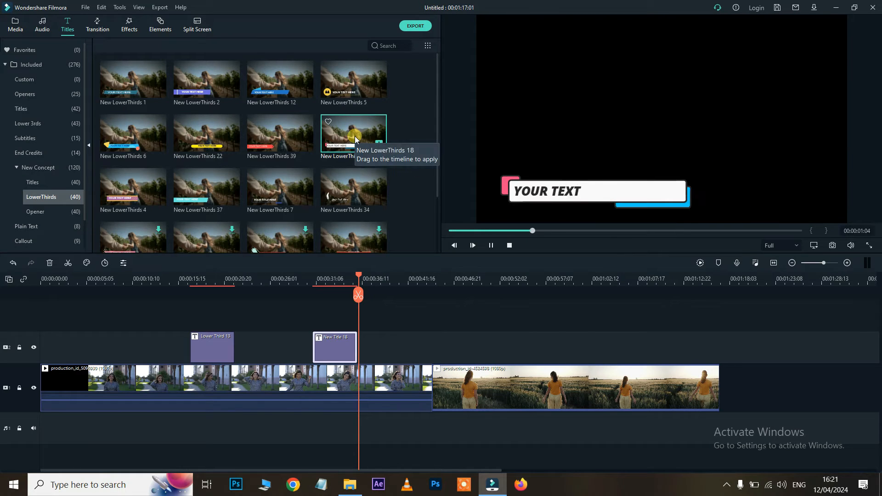
{"action": "left_click", "coordinate": [195, 81]}
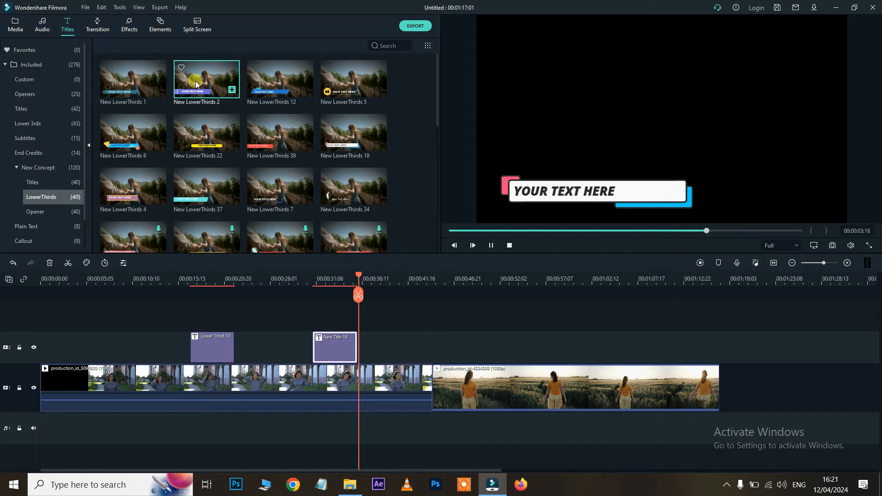
{"action": "left_click", "coordinate": [362, 85]}
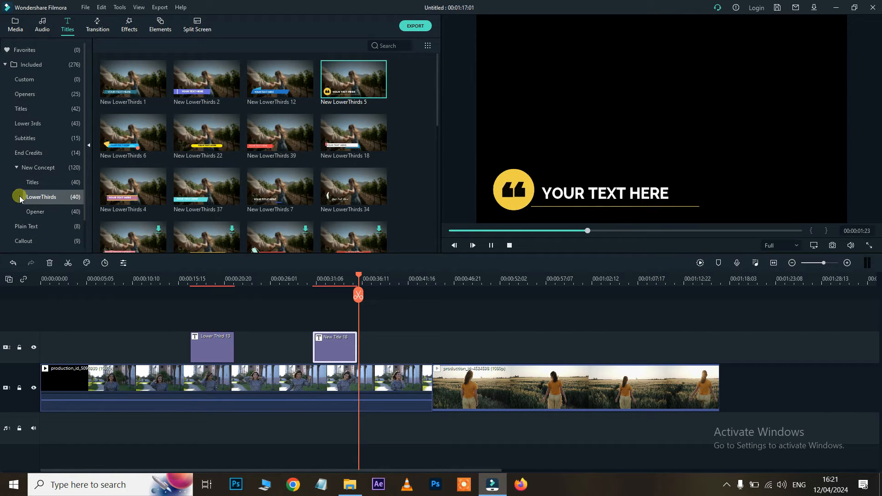
Browse Opener, Plain Text (Basic 6, Basic 1) and Callout 7 titles, open Transitions, and select both title clips
{"action": "left_click", "coordinate": [37, 214]}
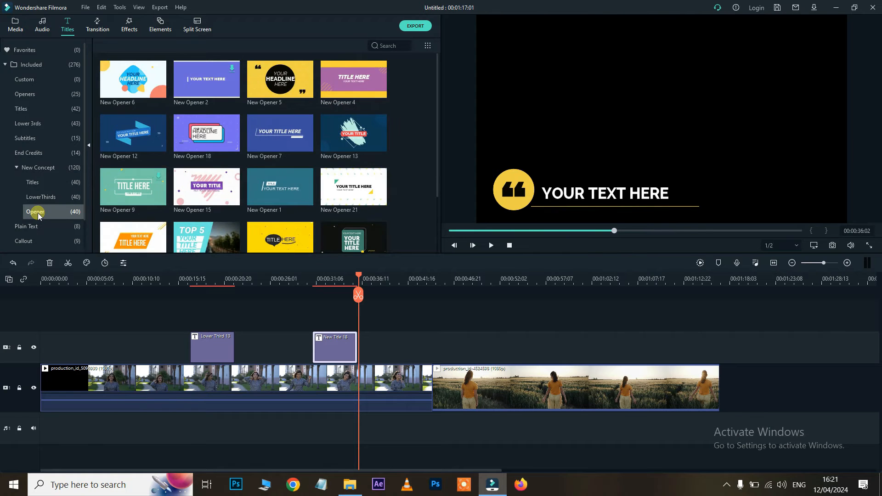
{"action": "scroll", "coordinate": [265, 129], "scroll_direction": "down", "scroll_amount": 7}
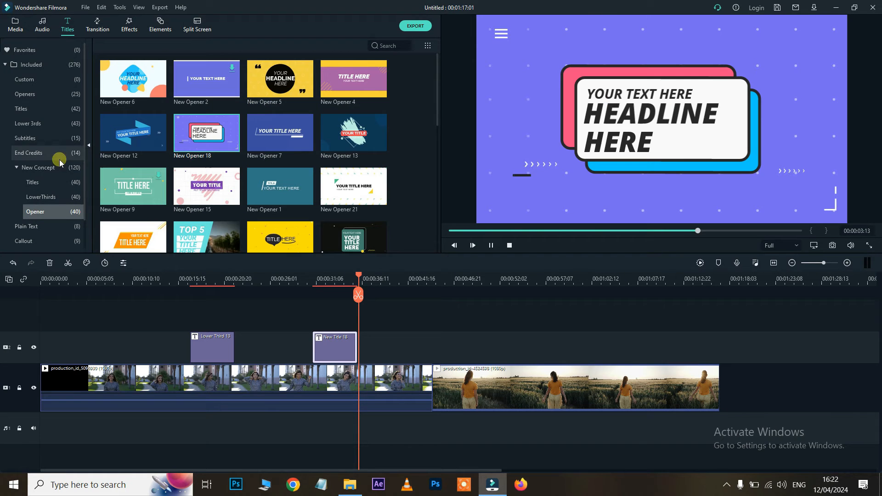
{"action": "scroll", "coordinate": [51, 161], "scroll_direction": "down", "scroll_amount": 2}
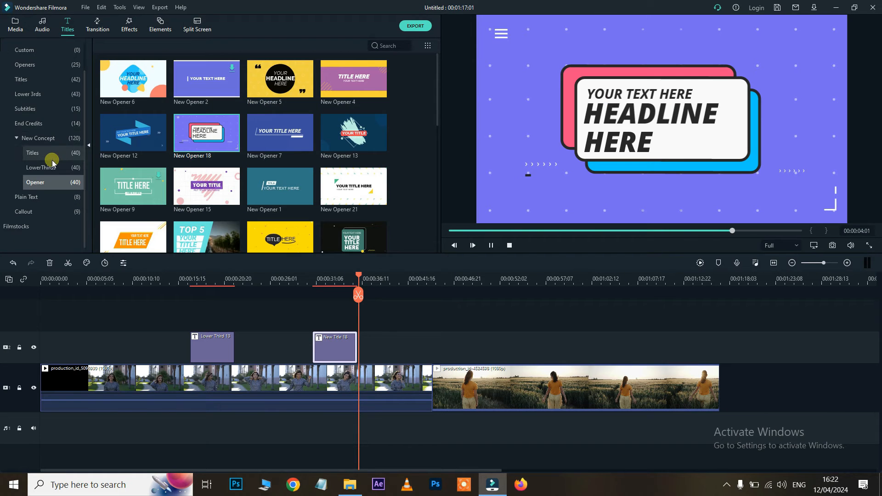
{"action": "left_click", "coordinate": [26, 197]}
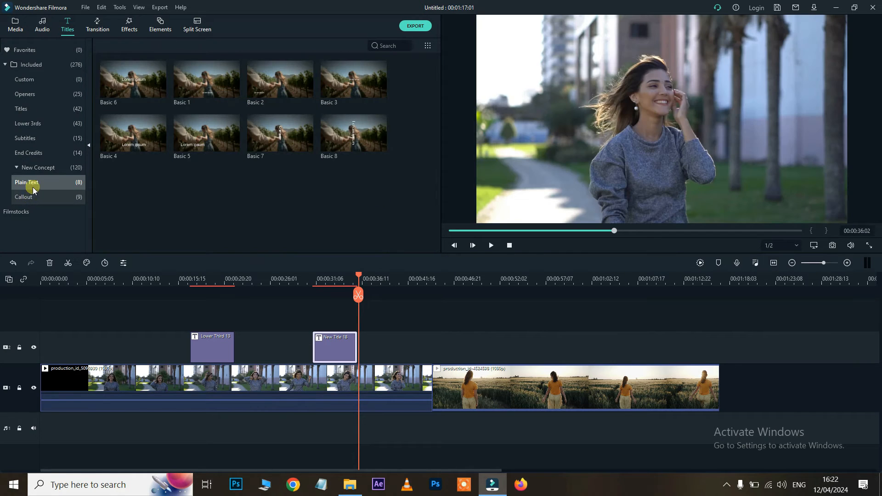
{"action": "left_click", "coordinate": [134, 83]}
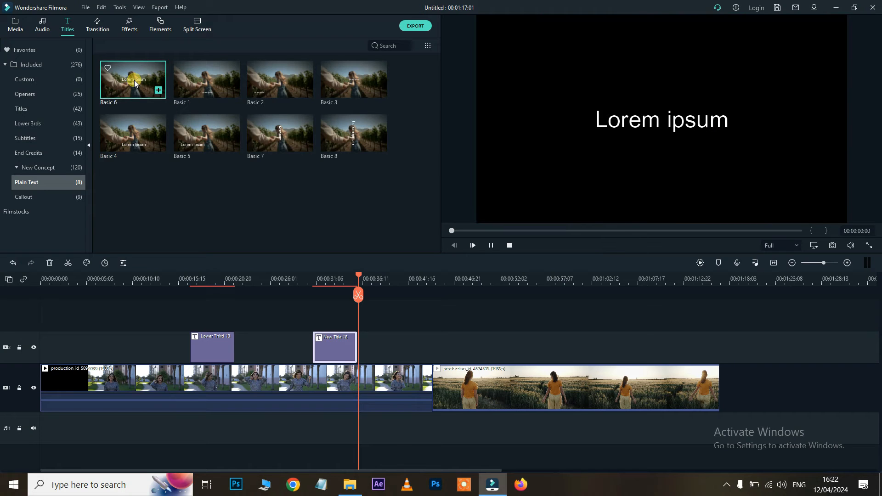
{"action": "left_click", "coordinate": [206, 86]}
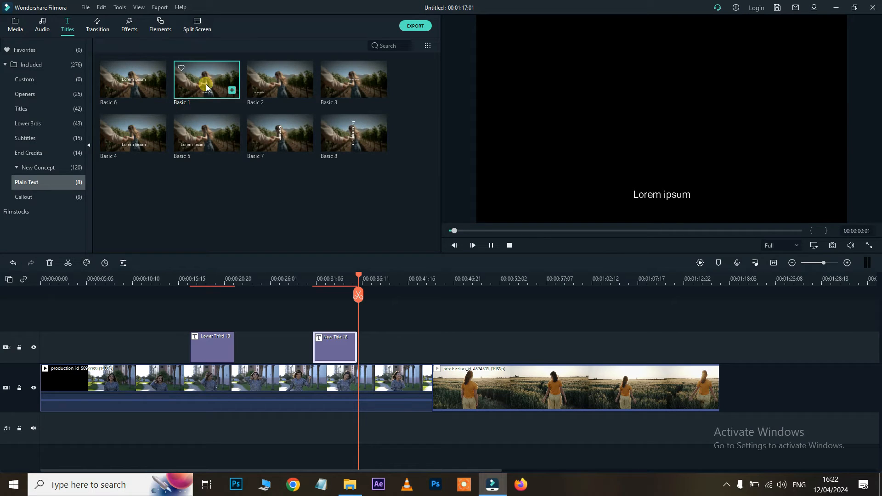
{"action": "left_click", "coordinate": [23, 197]}
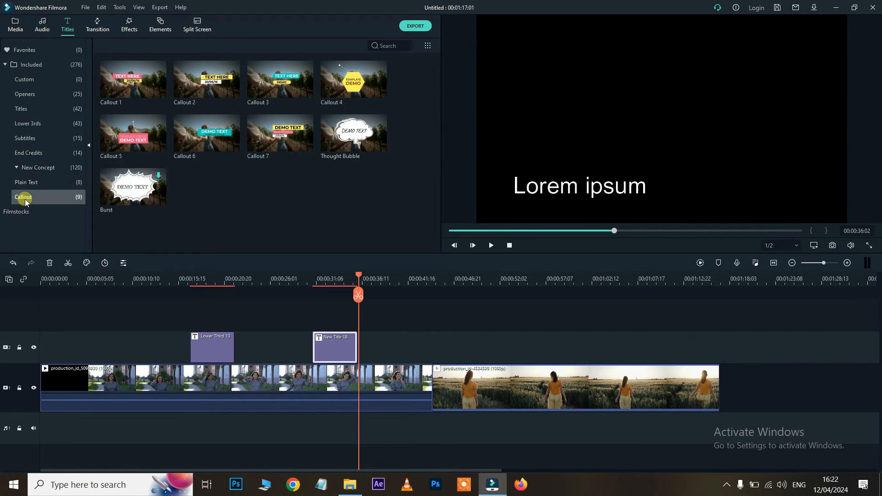
{"action": "left_click", "coordinate": [263, 140]}
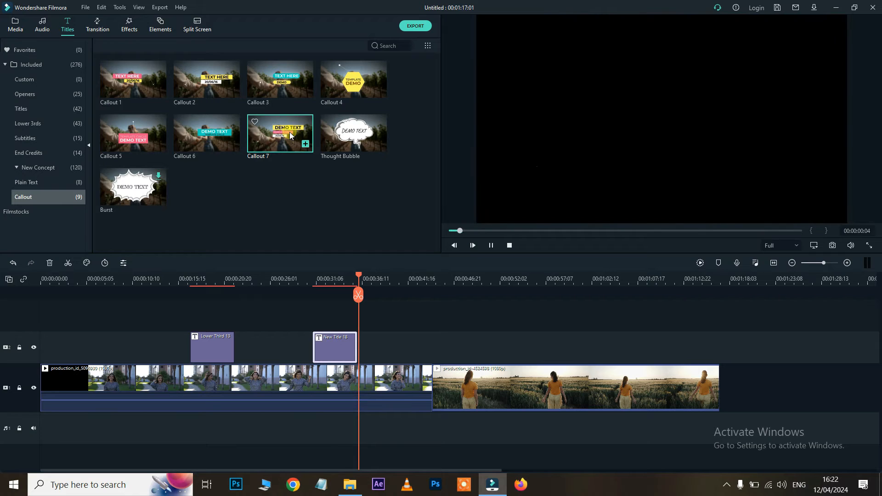
{"action": "left_click", "coordinate": [34, 199]}
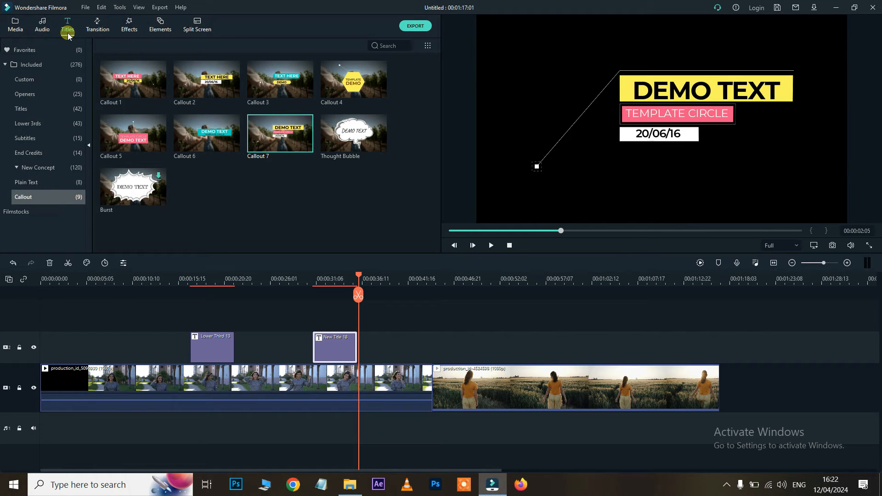
{"action": "left_click", "coordinate": [98, 28]}
{"action": "left_click_drag", "start_coordinate": [197, 312], "coordinate": [340, 344]}
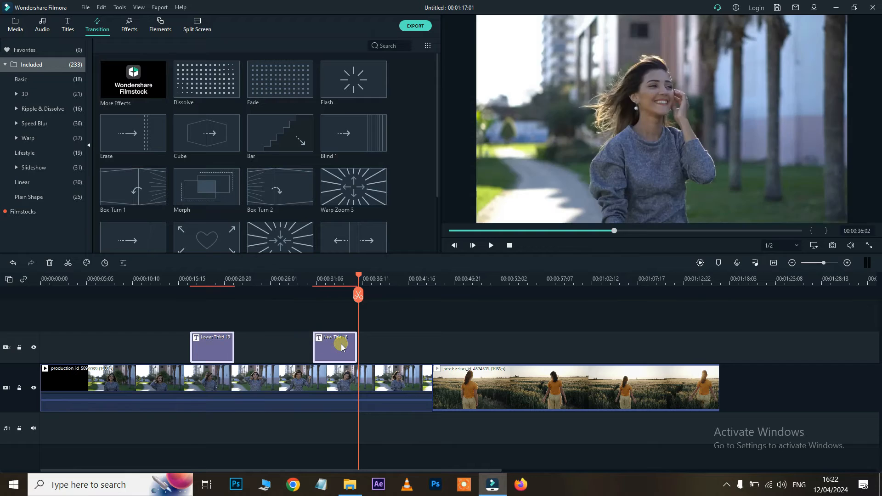
Delete both title clips, split the first video at 00:00:15, and add Polka Dot before the wheat-field clip
{"action": "key", "text": "Delete"}
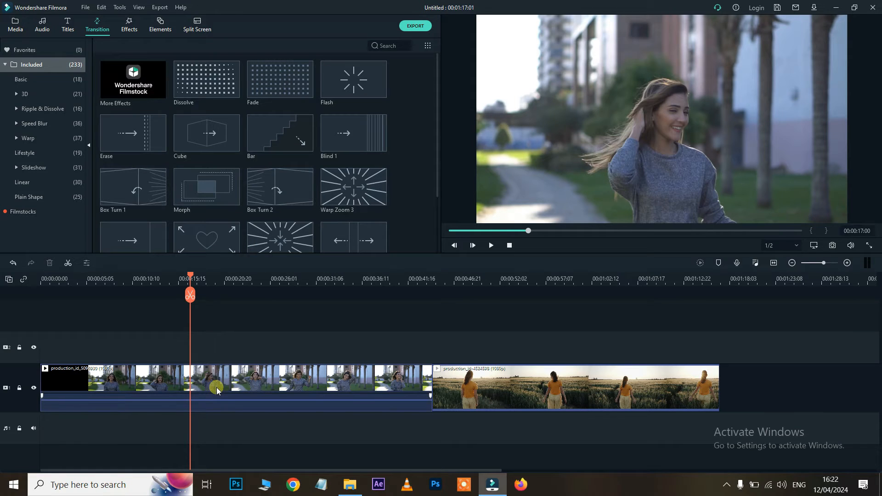
{"action": "left_click", "coordinate": [189, 295]}
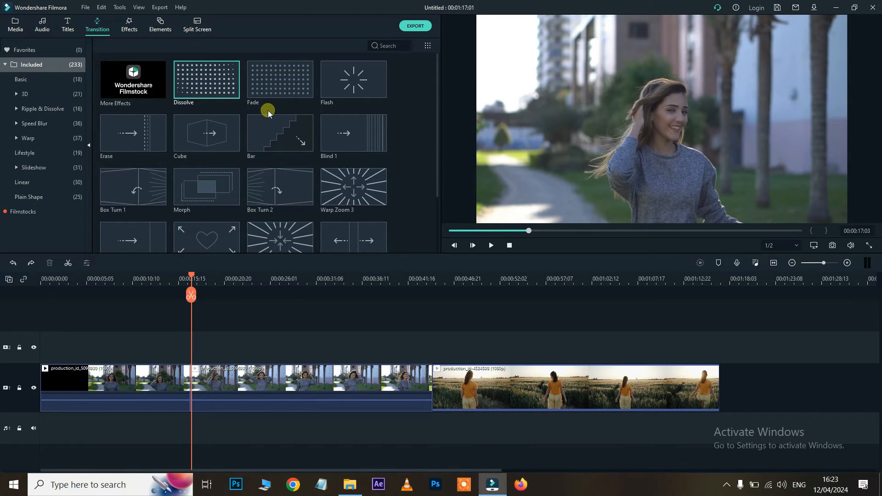
{"action": "scroll", "coordinate": [254, 111], "scroll_direction": "down", "scroll_amount": 10}
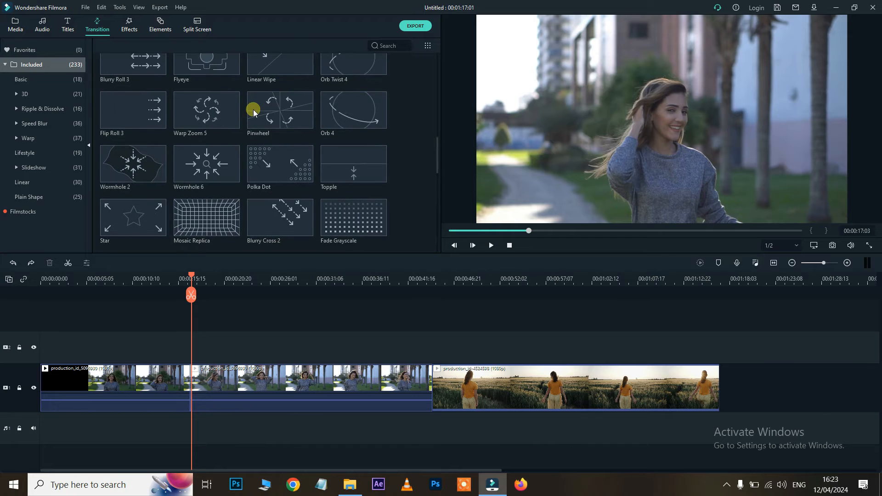
{"action": "left_click_drag", "start_coordinate": [268, 157], "coordinate": [432, 385]}
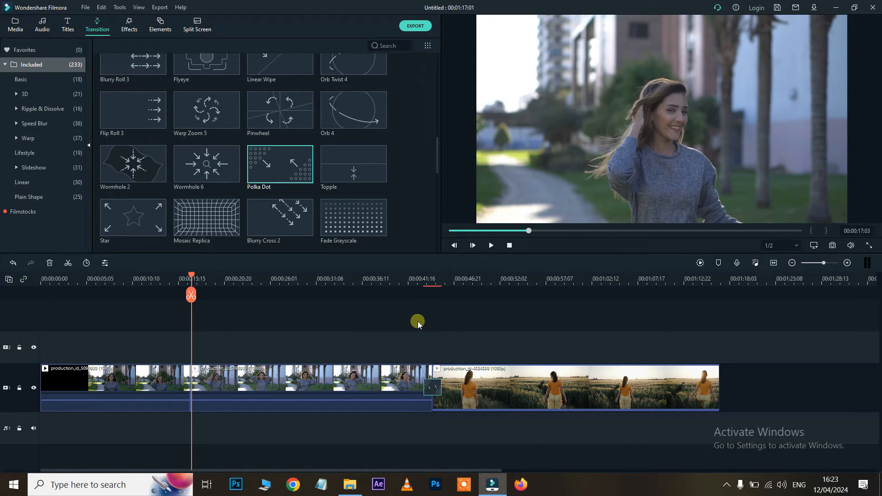
Preview the Polka Dot transition and drag its edge to lengthen it across the cut
{"action": "left_click", "coordinate": [420, 280]}
{"action": "key", "text": "space"}
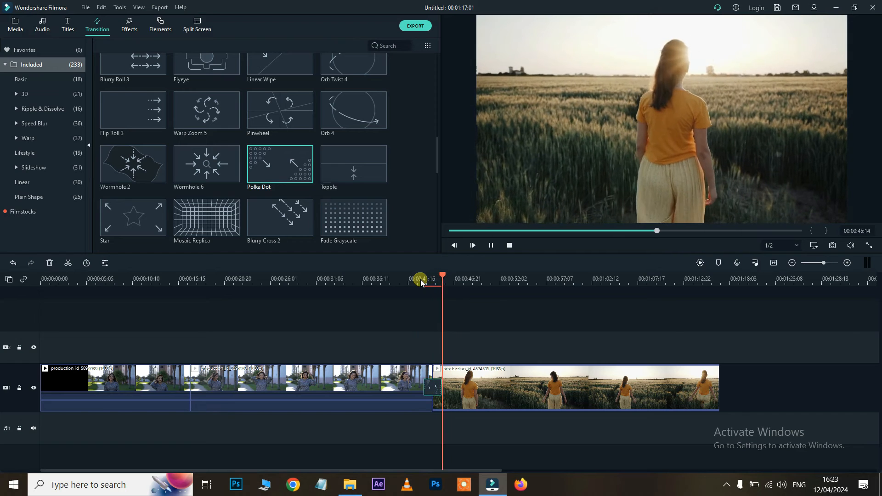
{"action": "key", "text": "space"}
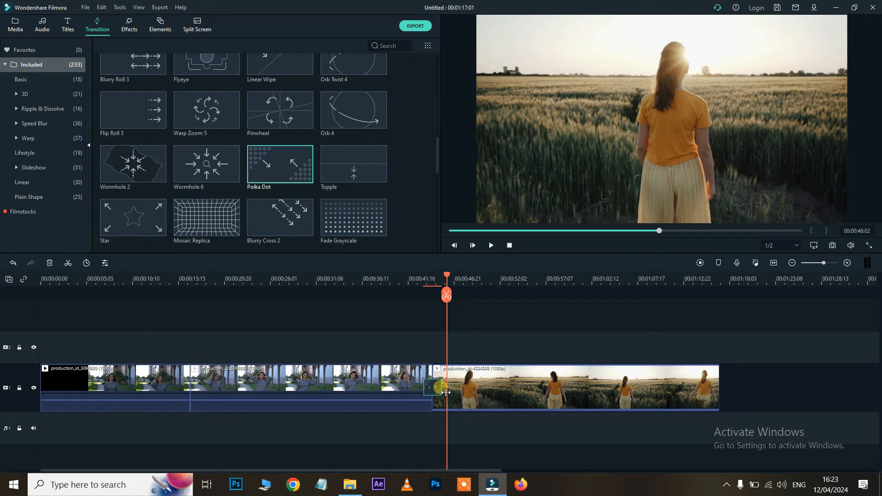
{"action": "left_click_drag", "start_coordinate": [438, 392], "coordinate": [431, 366]}
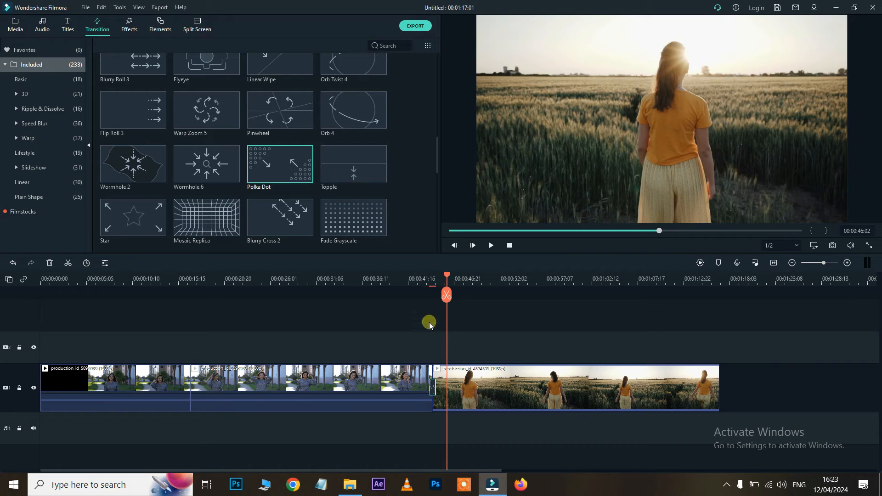
{"action": "left_click", "coordinate": [427, 280]}
{"action": "key", "text": "space"}
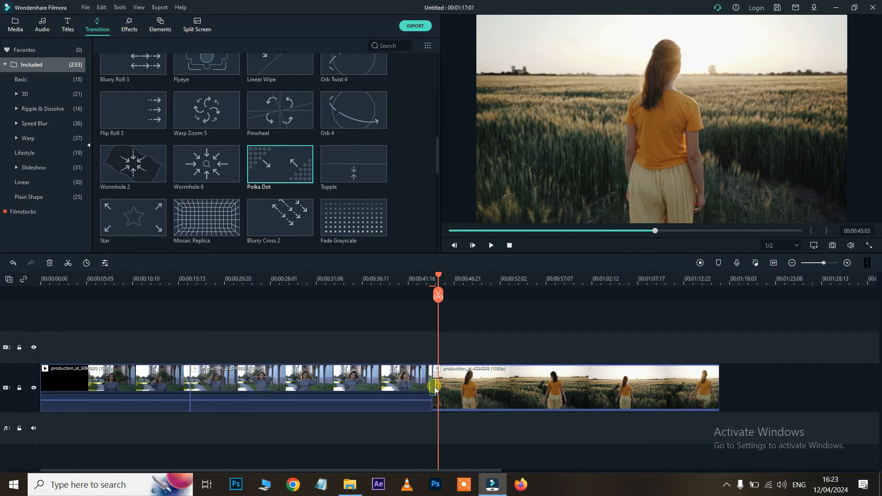
{"action": "left_click_drag", "start_coordinate": [441, 391], "coordinate": [474, 395]}
{"action": "double_click", "coordinate": [407, 388]}
{"action": "left_click", "coordinate": [418, 243]}
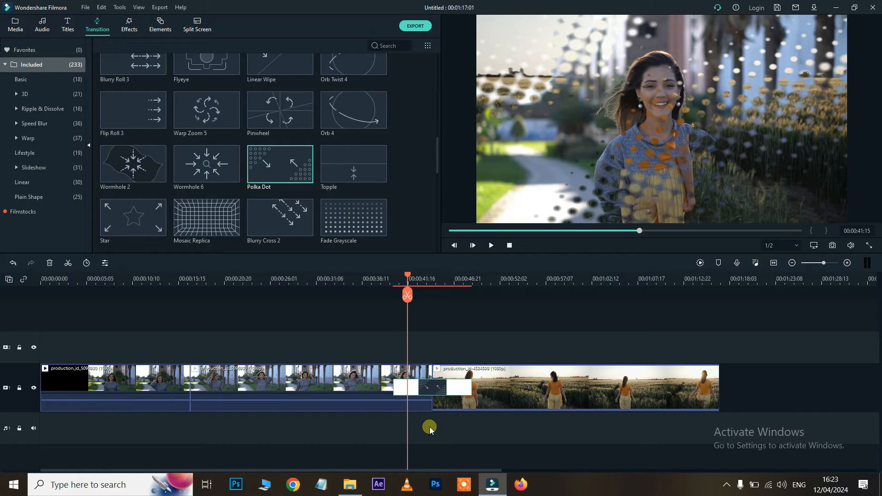
{"action": "double_click", "coordinate": [434, 386]}
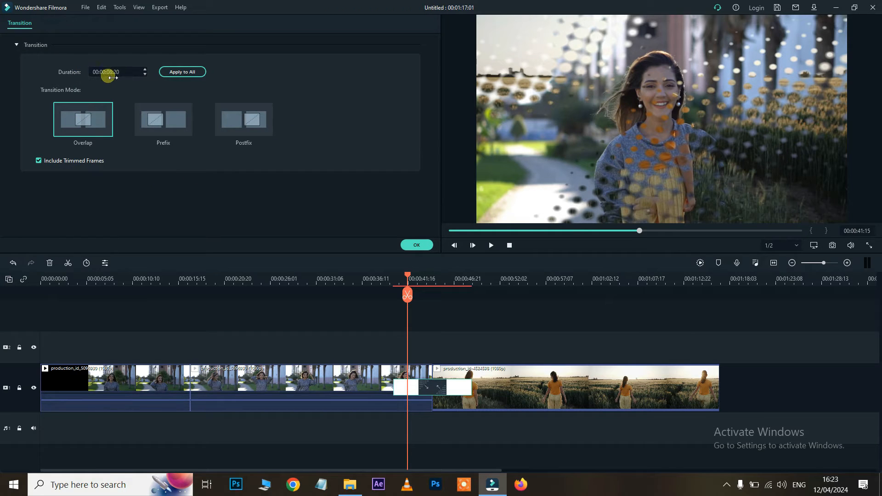
Set the Polka Dot transition to Postfix mode at 00:00:03:18 and confirm
{"action": "left_click", "coordinate": [165, 123]}
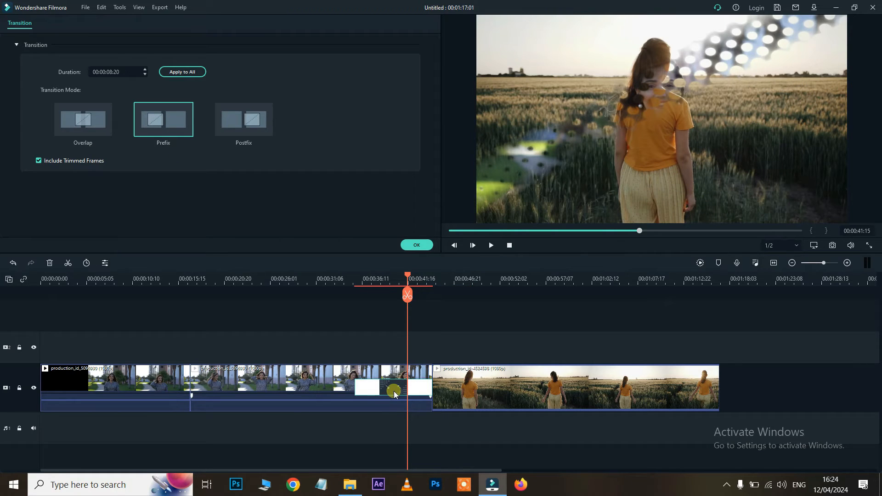
{"action": "left_click", "coordinate": [237, 121]}
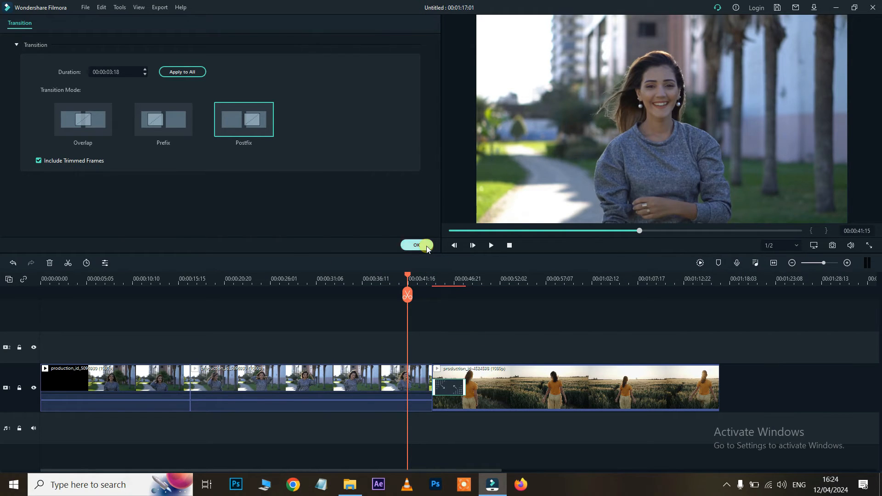
{"action": "left_click", "coordinate": [426, 245]}
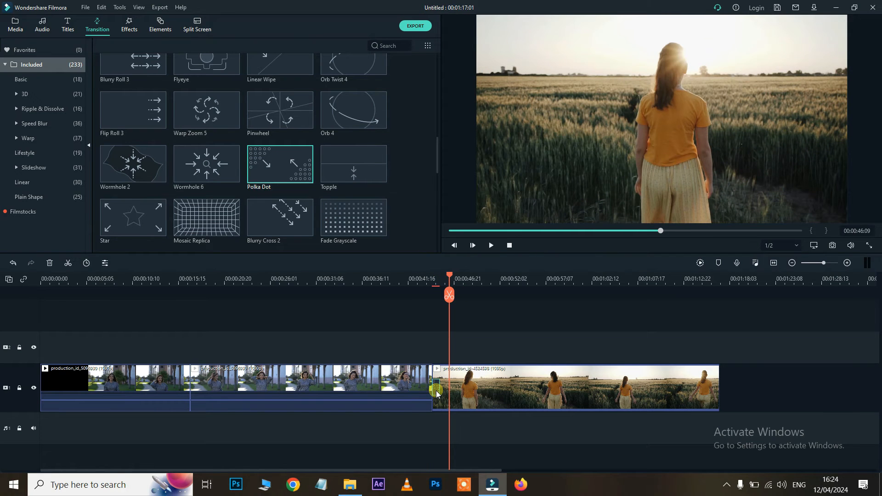
Replace the transition before the wheat-field clip with Cross Roll 4 and preview it
{"action": "scroll", "coordinate": [299, 175], "scroll_direction": "down", "scroll_amount": 5}
{"action": "left_click_drag", "start_coordinate": [231, 171], "coordinate": [423, 373]}
{"action": "left_click", "coordinate": [421, 279]}
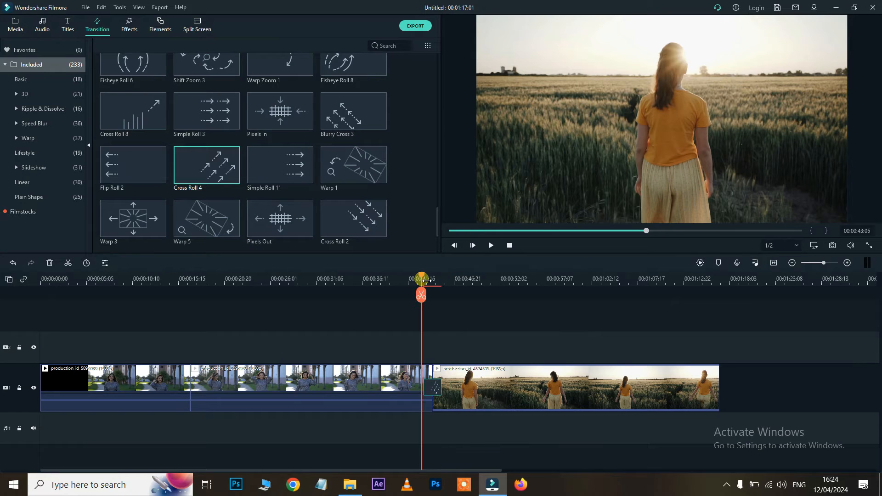
{"action": "key", "text": "space"}
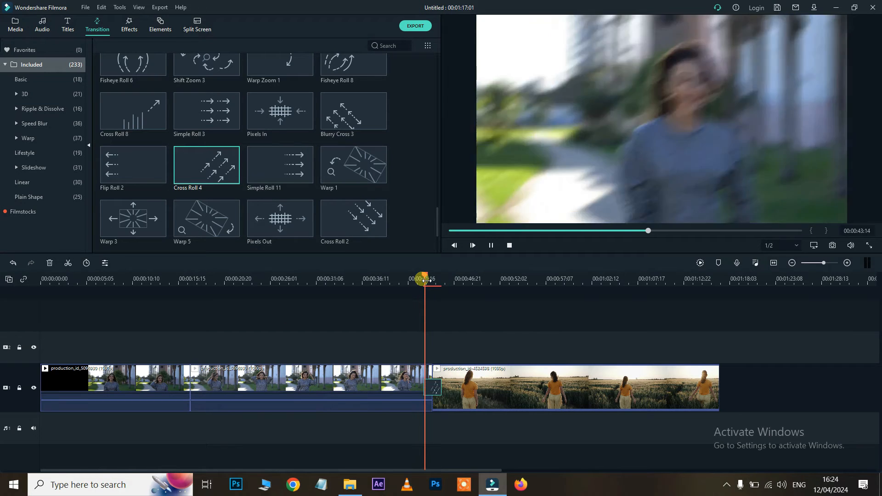
Add Shift Zoom 1 at the first cut and preview it
{"action": "scroll", "coordinate": [285, 167], "scroll_direction": "down", "scroll_amount": 3}
{"action": "left_click_drag", "start_coordinate": [285, 167], "coordinate": [190, 387]}
{"action": "left_click", "coordinate": [179, 282]}
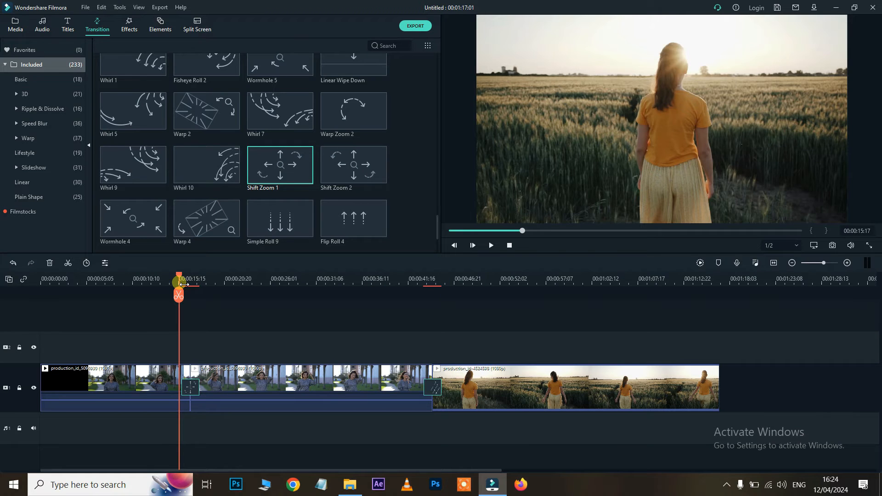
{"action": "key", "text": "space"}
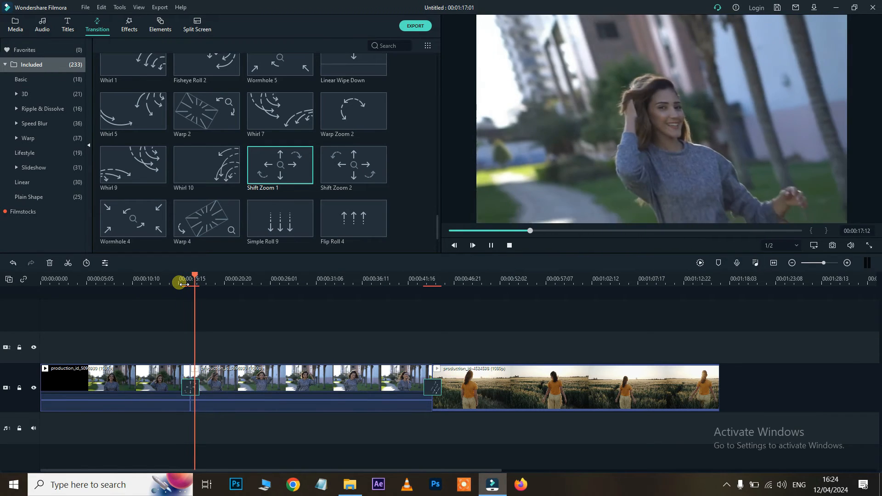
{"action": "key", "text": "space"}
Add Whirl 4 at the very start of the video and play it
{"action": "scroll", "coordinate": [281, 138], "scroll_direction": "down", "scroll_amount": 5}
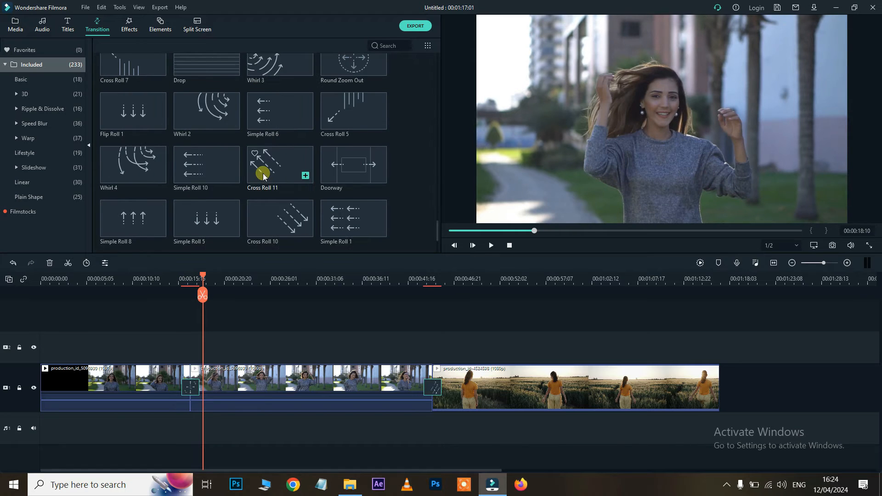
{"action": "left_click_drag", "start_coordinate": [137, 160], "coordinate": [50, 388]}
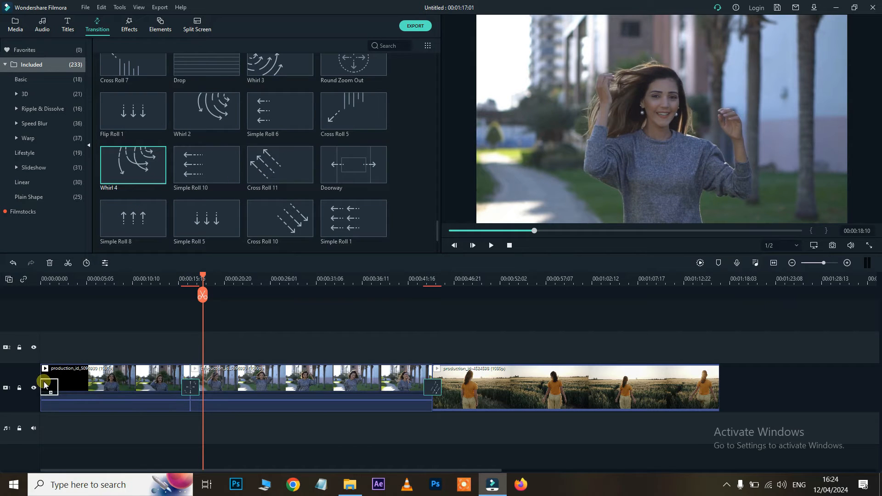
{"action": "left_click_drag", "start_coordinate": [56, 279], "coordinate": [34, 280]}
{"action": "key", "text": "space"}
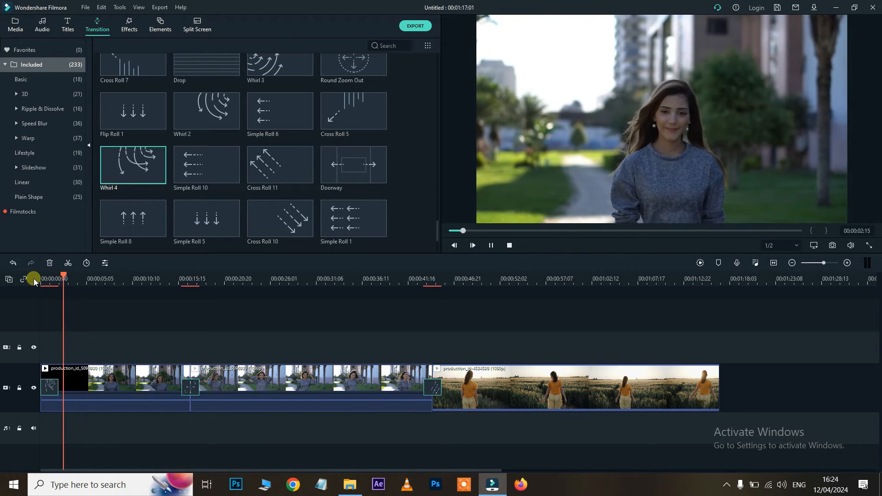
Replace the first cut's transition with Linear 1 and preview it
{"action": "key", "text": "space"}
{"action": "scroll", "coordinate": [330, 140], "scroll_direction": "down", "scroll_amount": 5}
{"action": "scroll", "coordinate": [329, 141], "scroll_direction": "down", "scroll_amount": 8}
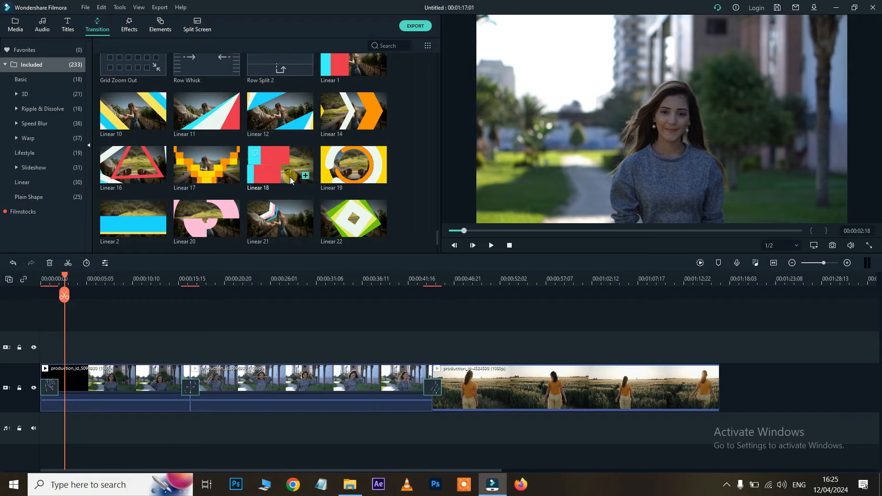
{"action": "scroll", "coordinate": [290, 177], "scroll_direction": "up", "scroll_amount": 3}
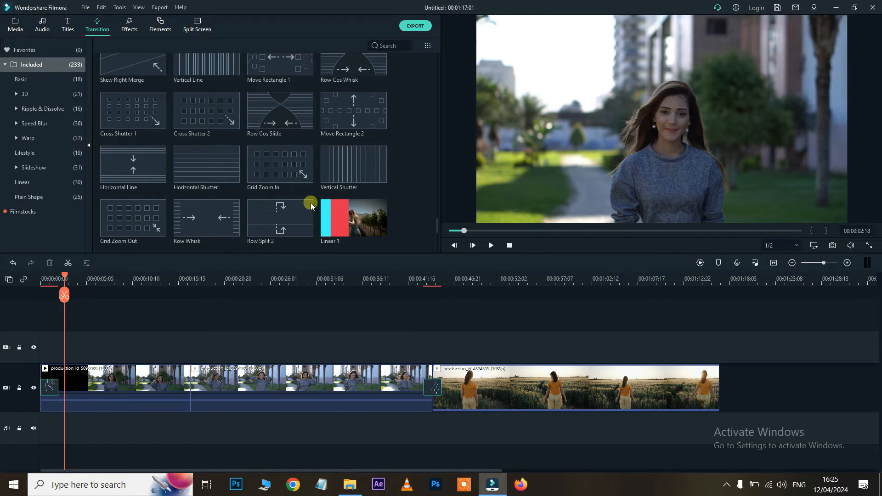
{"action": "left_click_drag", "start_coordinate": [335, 216], "coordinate": [186, 374]}
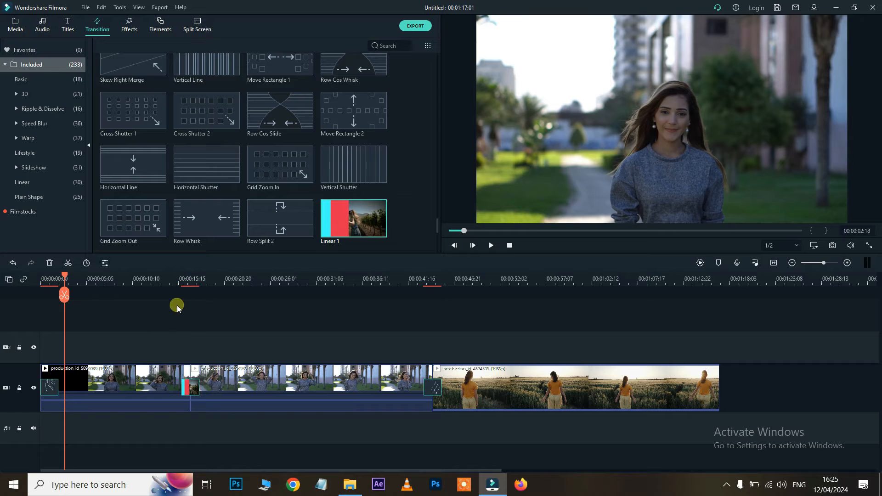
{"action": "left_click", "coordinate": [182, 277]}
{"action": "key", "text": "space"}
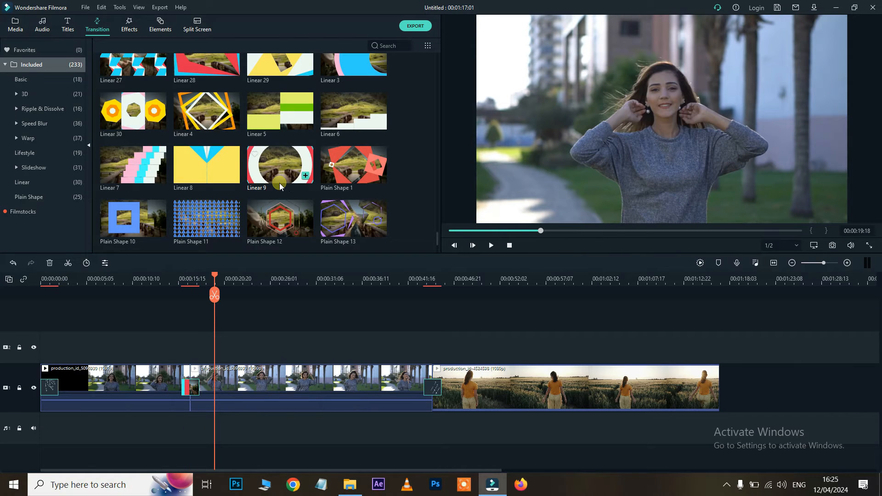
Try Linear 4 before the wheat-field clip, then swap in Plain Shape 17
{"action": "left_click_drag", "start_coordinate": [213, 116], "coordinate": [426, 395]}
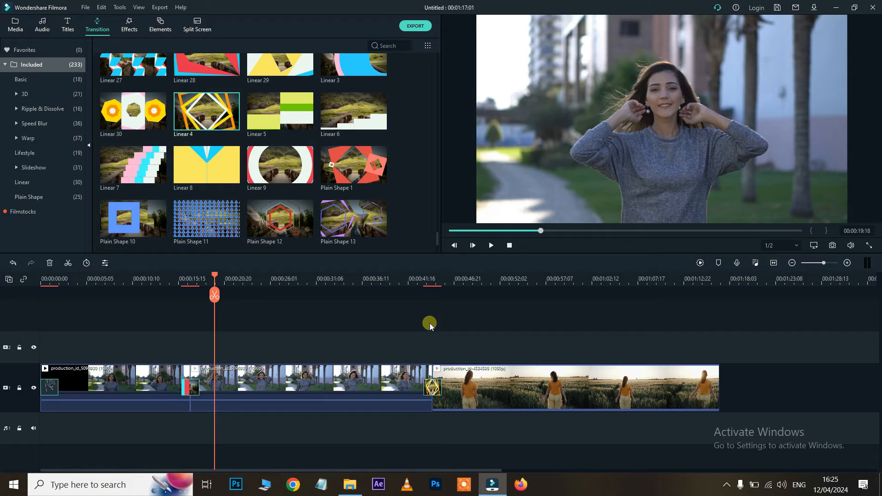
{"action": "left_click", "coordinate": [423, 283]}
{"action": "key", "text": "space"}
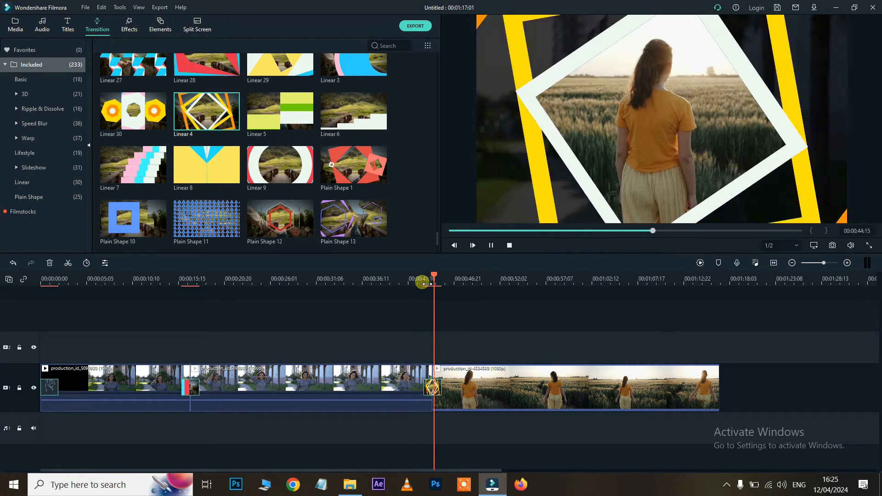
{"action": "key", "text": "space"}
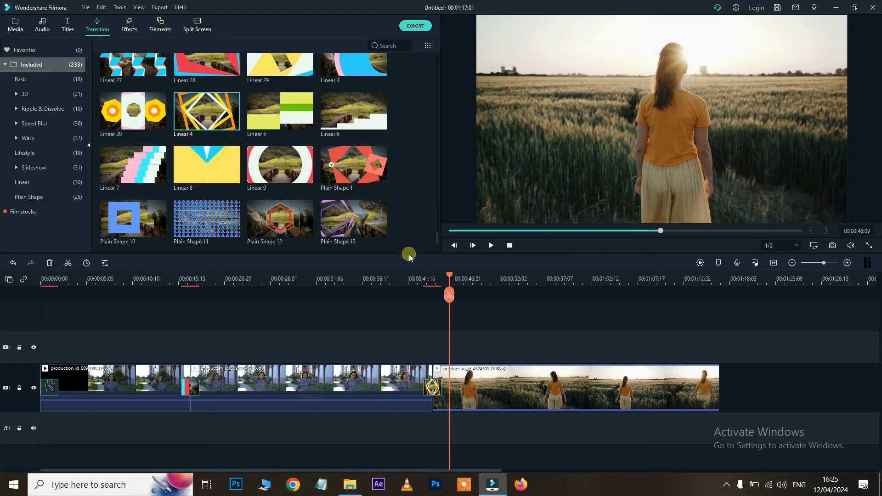
{"action": "scroll", "coordinate": [361, 209], "scroll_direction": "down", "scroll_amount": 2}
{"action": "left_click_drag", "start_coordinate": [331, 161], "coordinate": [427, 388]}
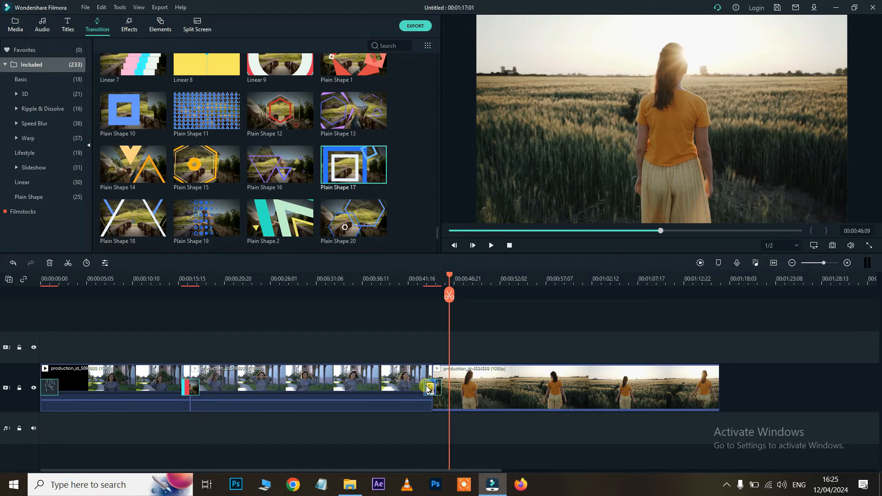
Preview Plain Shape 17, then replace it with Plain Shape 6 and preview that
{"action": "left_click", "coordinate": [422, 279]}
{"action": "key", "text": "space"}
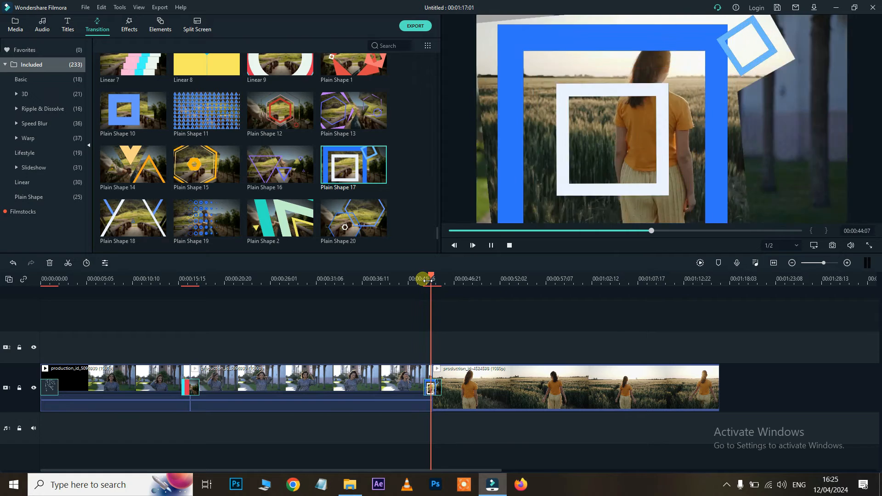
{"action": "scroll", "coordinate": [329, 235], "scroll_direction": "down", "scroll_amount": 3}
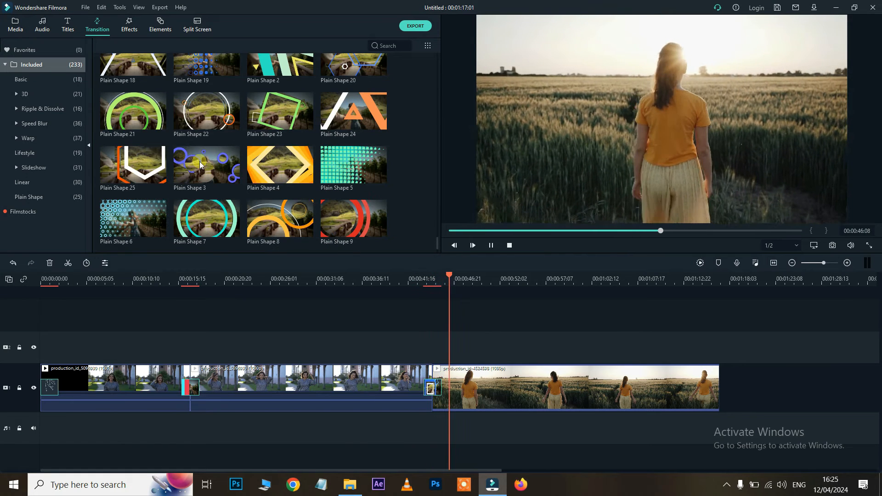
{"action": "left_click_drag", "start_coordinate": [138, 213], "coordinate": [430, 388]}
{"action": "left_click", "coordinate": [424, 285]}
{"action": "key", "text": "space"}
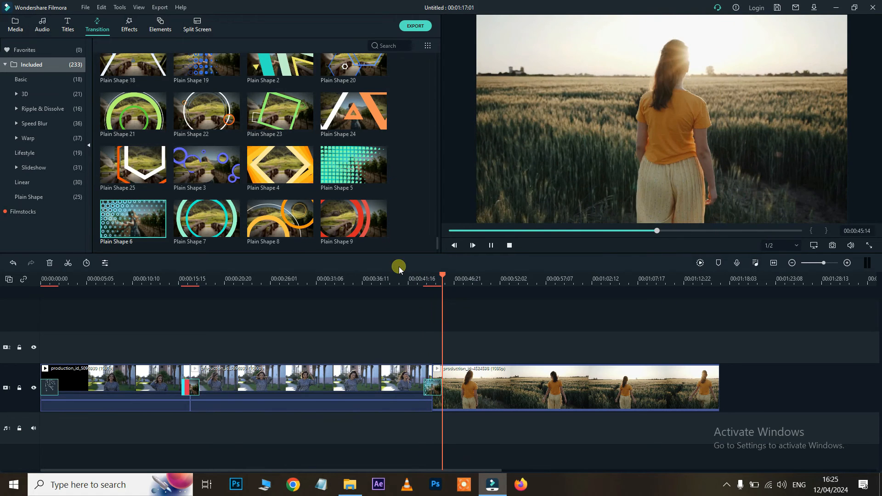
{"action": "key", "text": "space"}
Replace the junction transition with Plain Shape 9 and preview it
{"action": "scroll", "coordinate": [353, 193], "scroll_direction": "down", "scroll_amount": 1}
{"action": "left_click_drag", "start_coordinate": [341, 158], "coordinate": [366, 327]}
{"action": "left_click_drag", "start_coordinate": [432, 388], "coordinate": [432, 389]}
{"action": "left_click", "coordinate": [417, 279]}
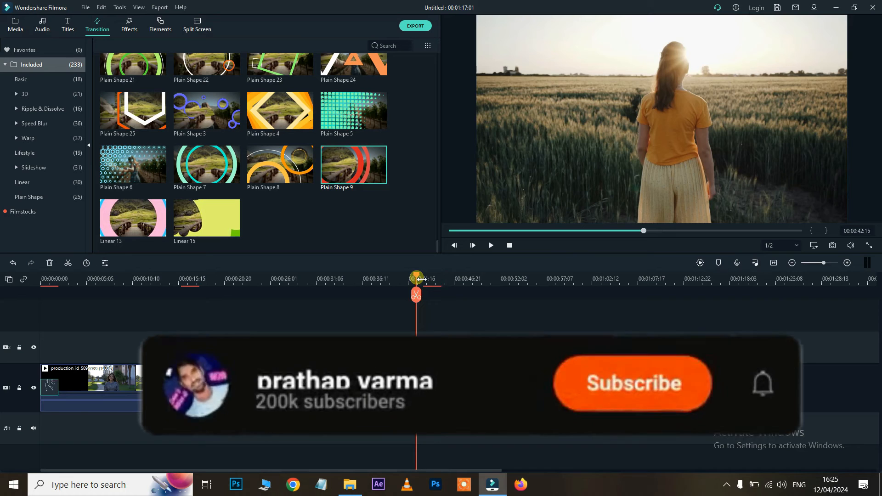
{"action": "key", "text": "space"}
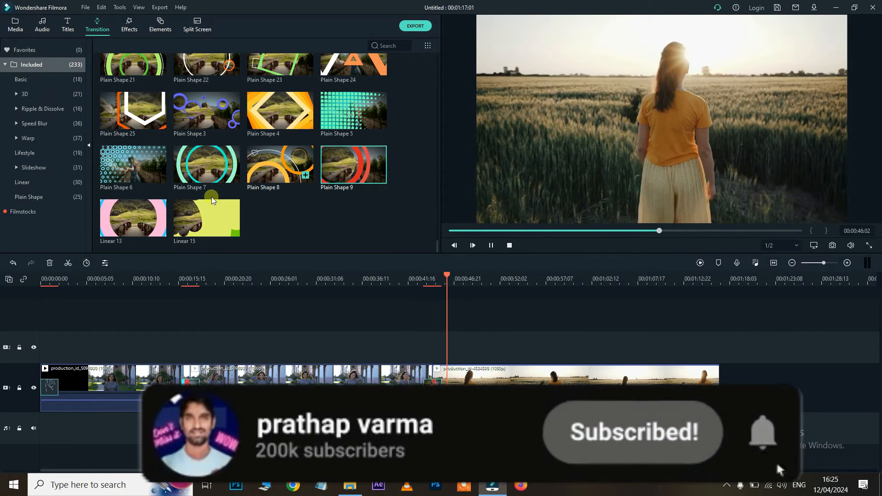
Replace the junction transition with Linear 13 and preview it
{"action": "left_click_drag", "start_coordinate": [150, 217], "coordinate": [430, 387]}
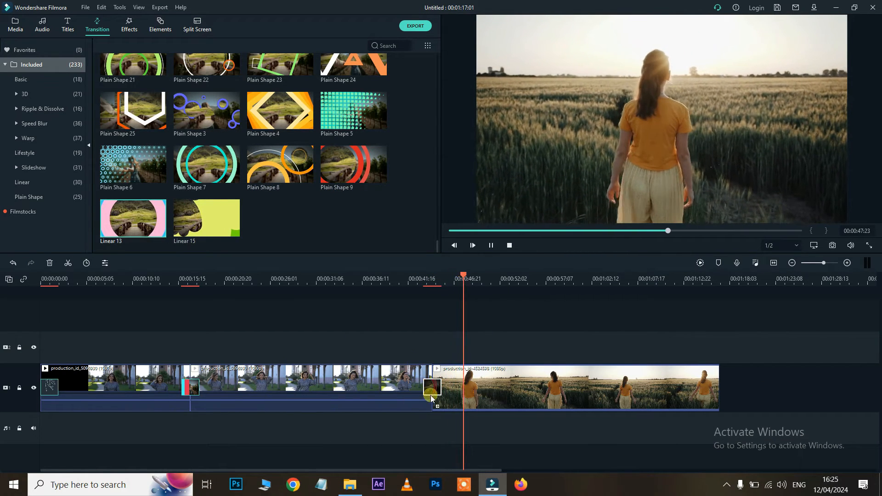
{"action": "left_click", "coordinate": [417, 311]}
{"action": "left_click", "coordinate": [425, 283]}
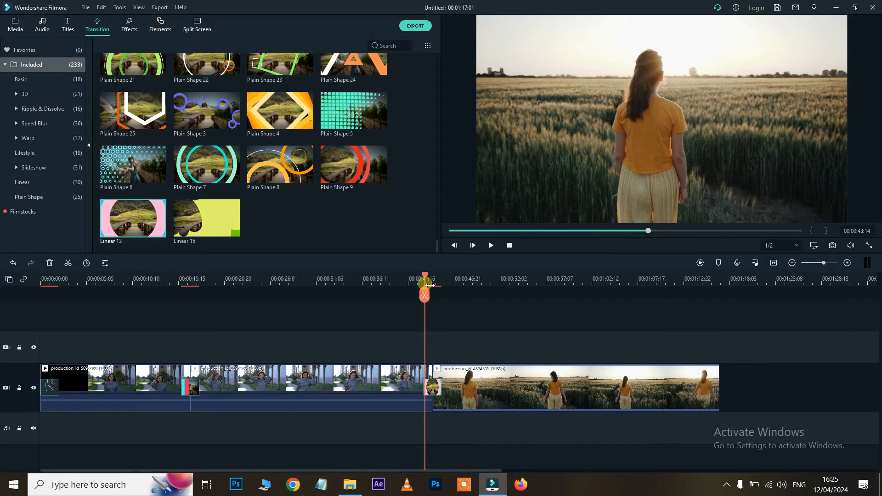
{"action": "left_click", "coordinate": [410, 283]}
{"action": "left_click_drag", "start_coordinate": [415, 285], "coordinate": [433, 286]}
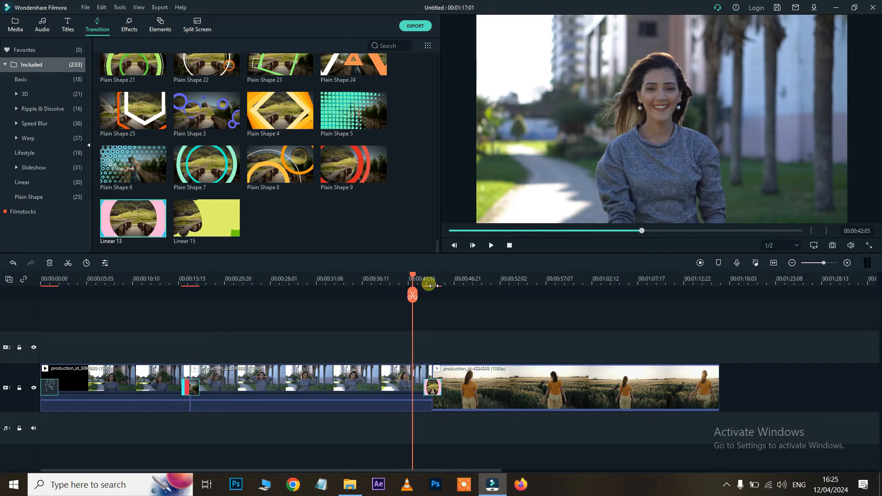
{"action": "key", "text": "space"}
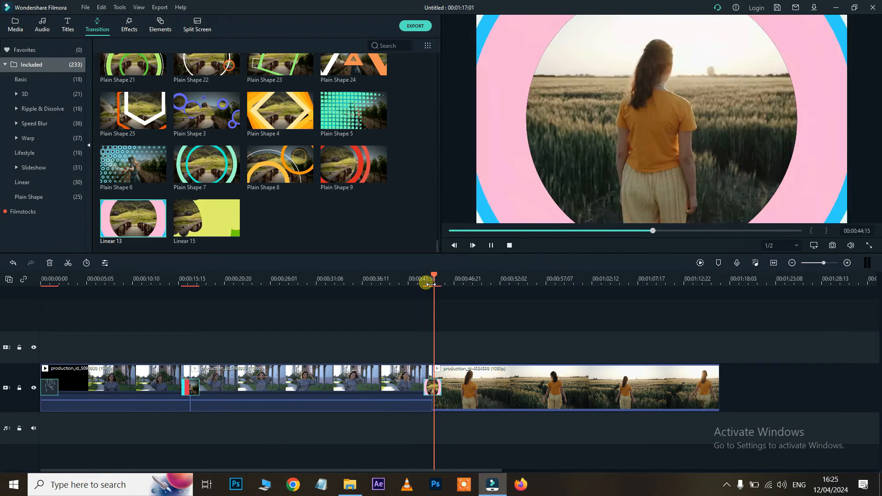
{"action": "key", "text": "space"}
Replace the junction transition with Plain Shape 3 and preview it
{"action": "left_click_drag", "start_coordinate": [202, 118], "coordinate": [431, 385]}
{"action": "left_click", "coordinate": [428, 281]}
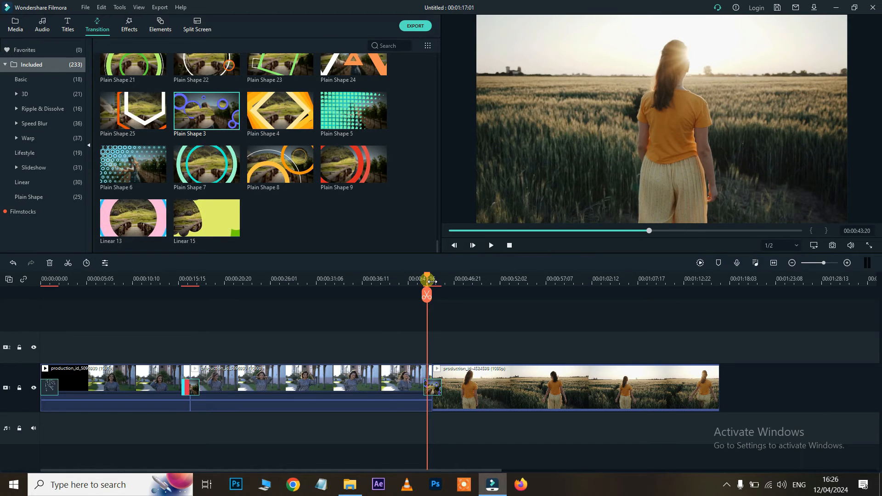
{"action": "key", "text": "space"}
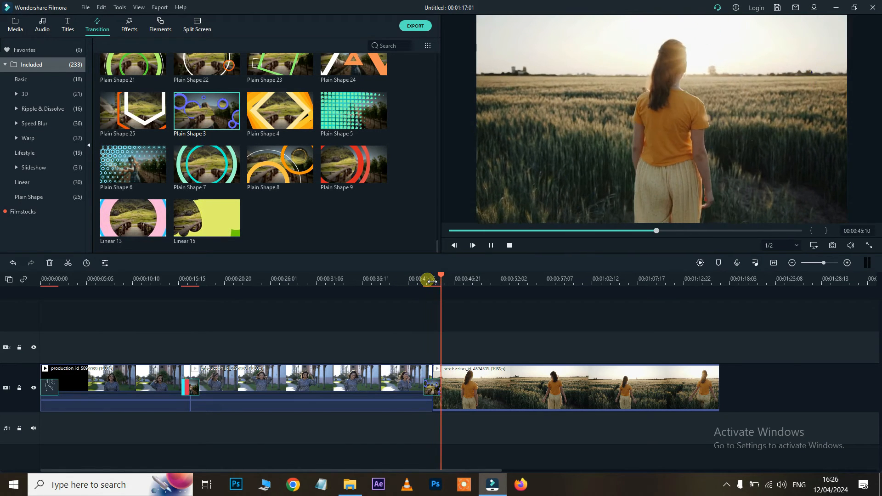
{"action": "key", "text": "space"}
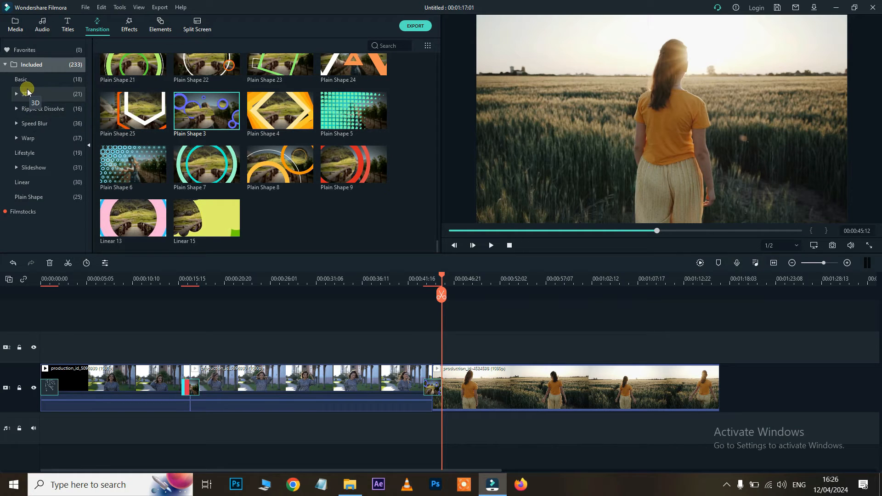
Browse the 3D and Ripple & Dissolve transition categories, then switch to the Effects library
{"action": "left_click", "coordinate": [25, 94]}
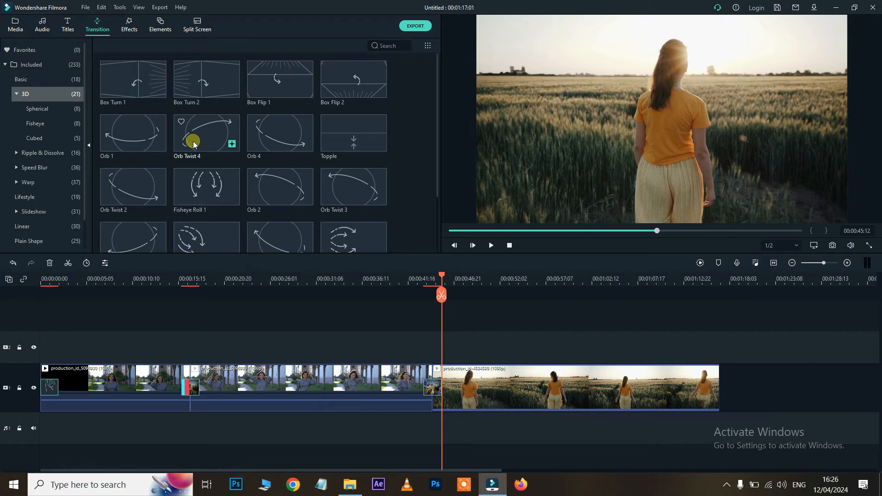
{"action": "left_click", "coordinate": [34, 152]}
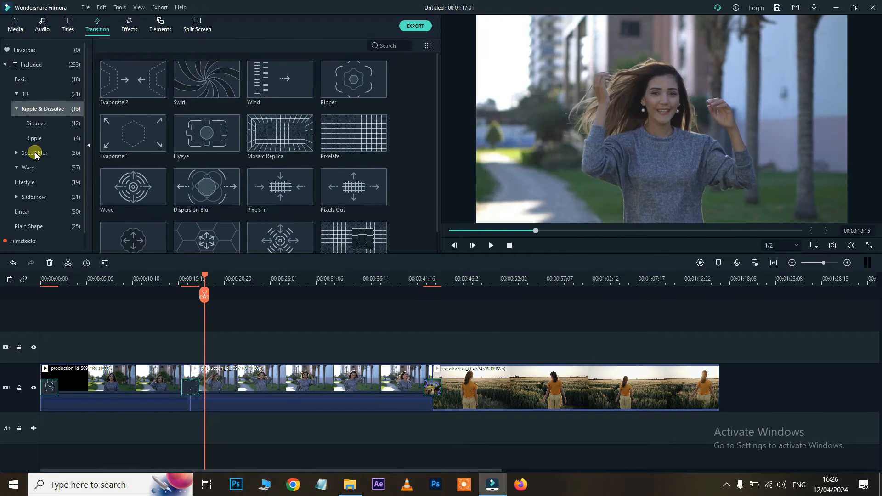
{"action": "scroll", "coordinate": [194, 155], "scroll_direction": "down", "scroll_amount": 1}
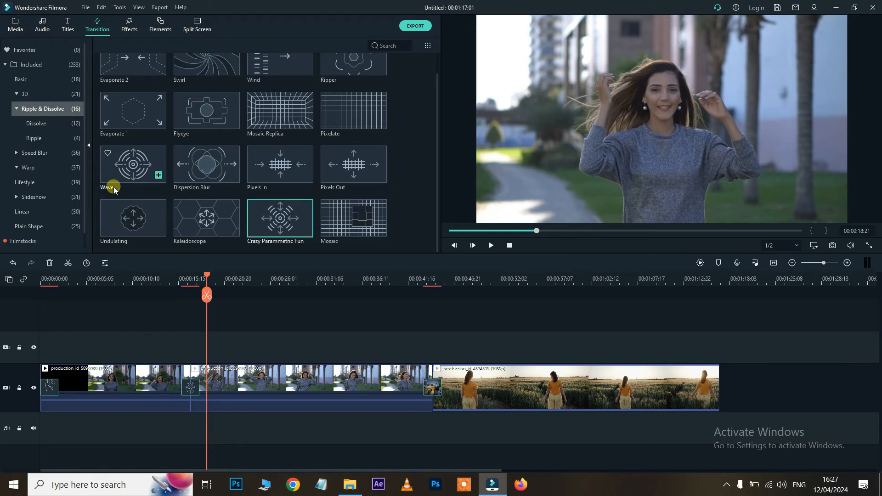
{"action": "scroll", "coordinate": [69, 167], "scroll_direction": "down", "scroll_amount": 1}
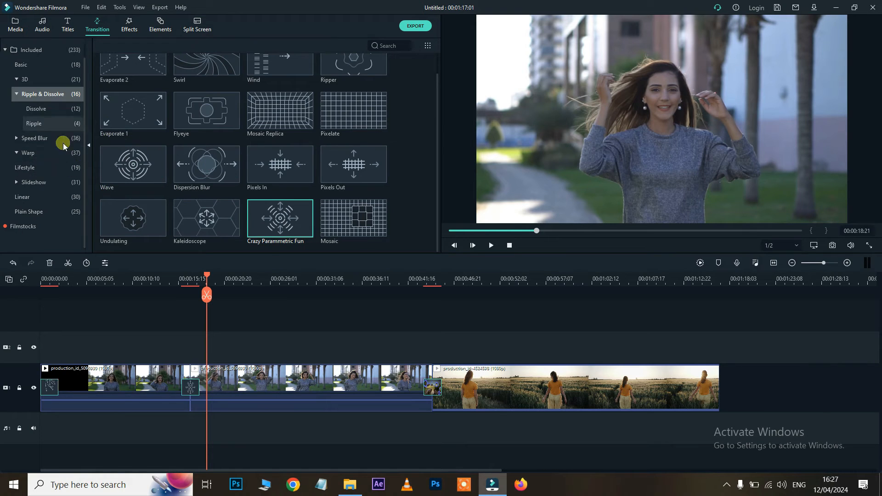
{"action": "scroll", "coordinate": [136, 154], "scroll_direction": "up", "scroll_amount": 1}
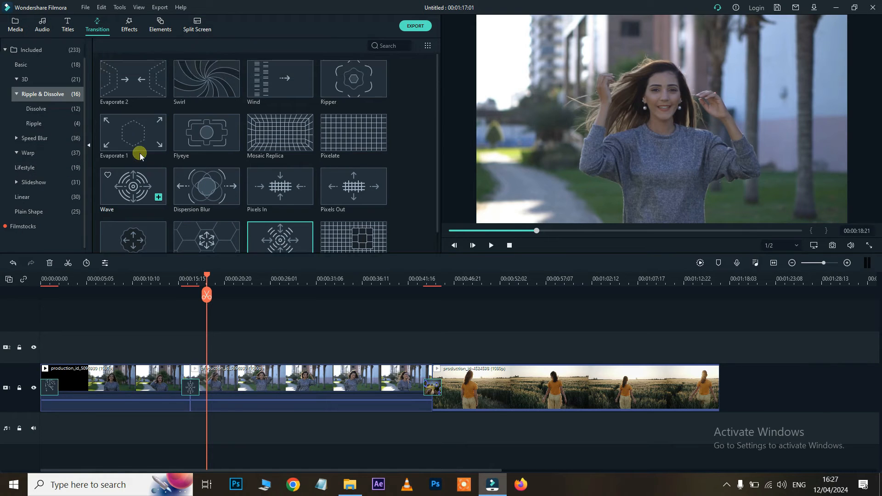
{"action": "left_click", "coordinate": [130, 25]}
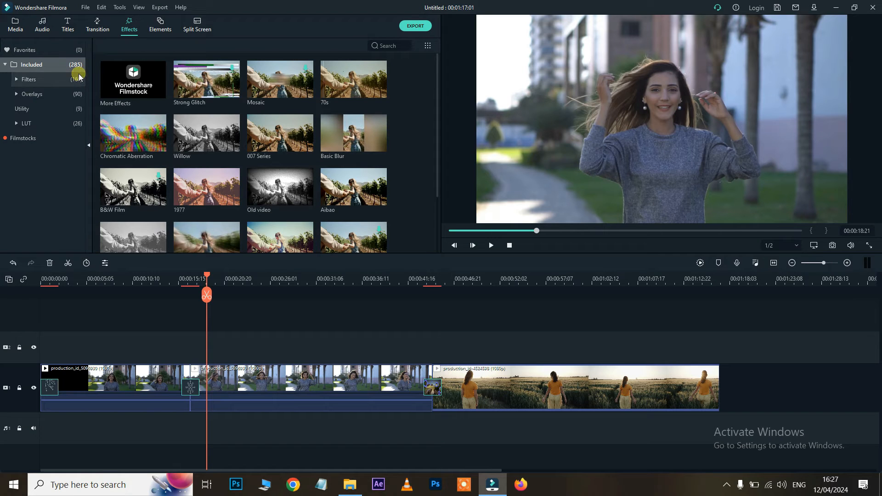
Delete the transitions at the first cut and video start, then apply Jigsaw D to the second clip
{"action": "scroll", "coordinate": [202, 118], "scroll_direction": "down", "scroll_amount": 1}
{"action": "scroll", "coordinate": [202, 118], "scroll_direction": "up", "scroll_amount": 1}
{"action": "left_click_drag", "start_coordinate": [195, 164], "coordinate": [186, 389]}
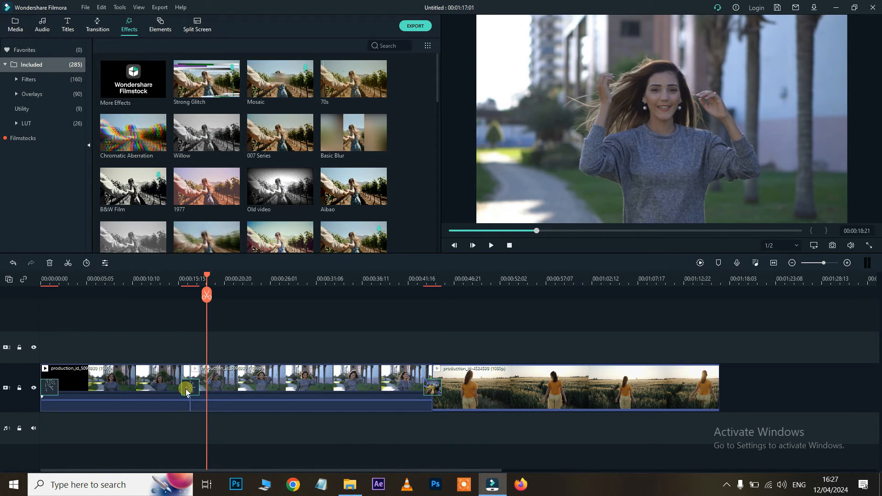
{"action": "key", "text": "Delete"}
{"action": "key", "text": "Delete"}
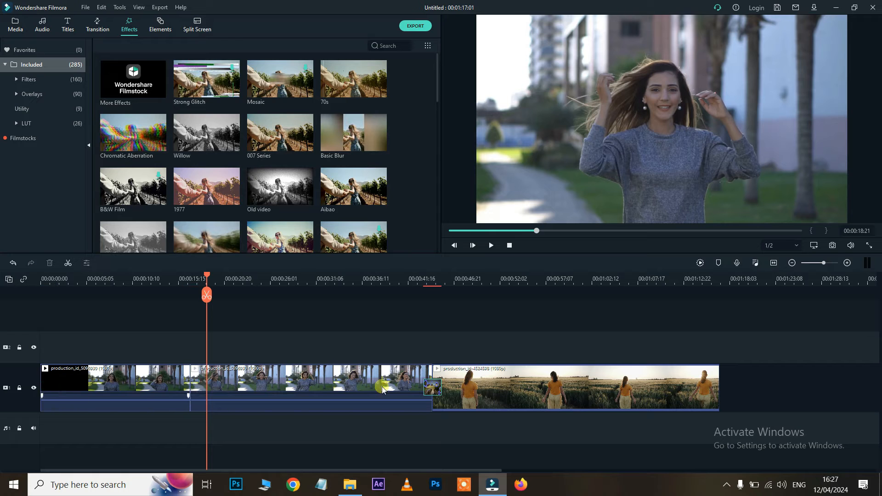
{"action": "key", "text": "Delete"}
{"action": "scroll", "coordinate": [259, 175], "scroll_direction": "down", "scroll_amount": 6}
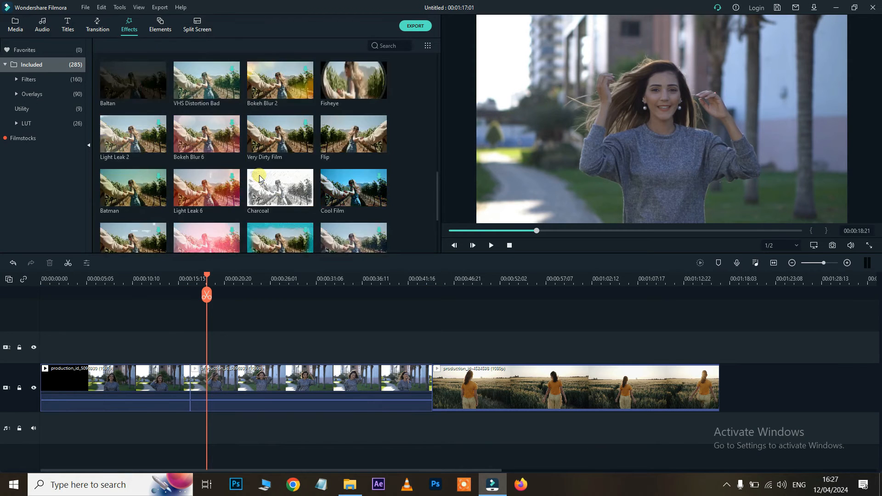
{"action": "left_click_drag", "start_coordinate": [133, 113], "coordinate": [222, 395]}
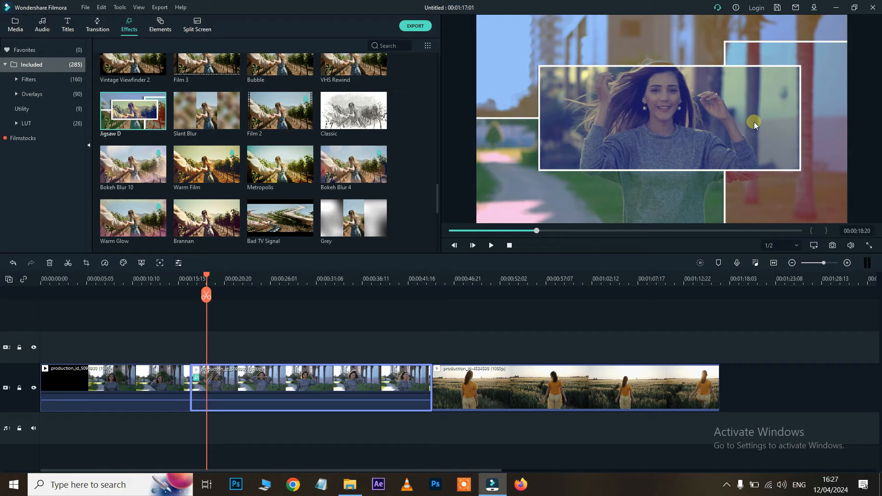
Undo Jigsaw D, split the clip at 00:00:18:15, and apply Jigsaw D to the small piece
{"action": "key", "text": "ctrl+z"}
{"action": "left_click", "coordinate": [210, 274]}
{"action": "left_click_drag", "start_coordinate": [203, 280], "coordinate": [205, 279]}
{"action": "key", "text": "ctrl+b"}
{"action": "left_click", "coordinate": [199, 378]}
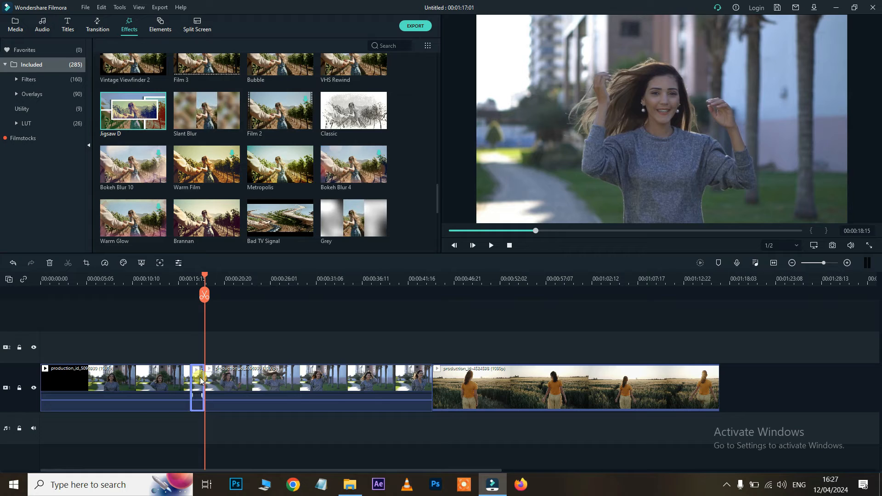
{"action": "left_click", "coordinate": [145, 131]}
{"action": "left_click_drag", "start_coordinate": [161, 186], "coordinate": [197, 373]}
Play back the Jigsaw D effect from about 00:00:16:12, then preview the Romantic and Charcoal effects
{"action": "left_click", "coordinate": [186, 278]}
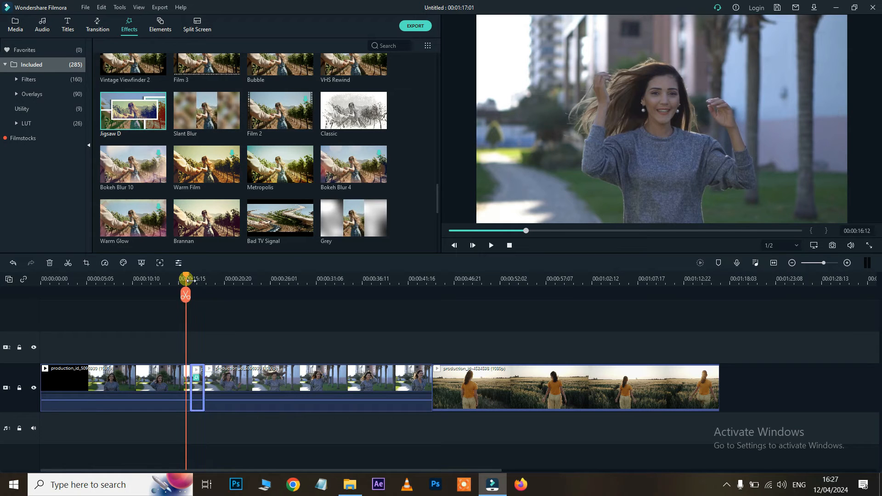
{"action": "left_click", "coordinate": [178, 280]}
{"action": "key", "text": "space"}
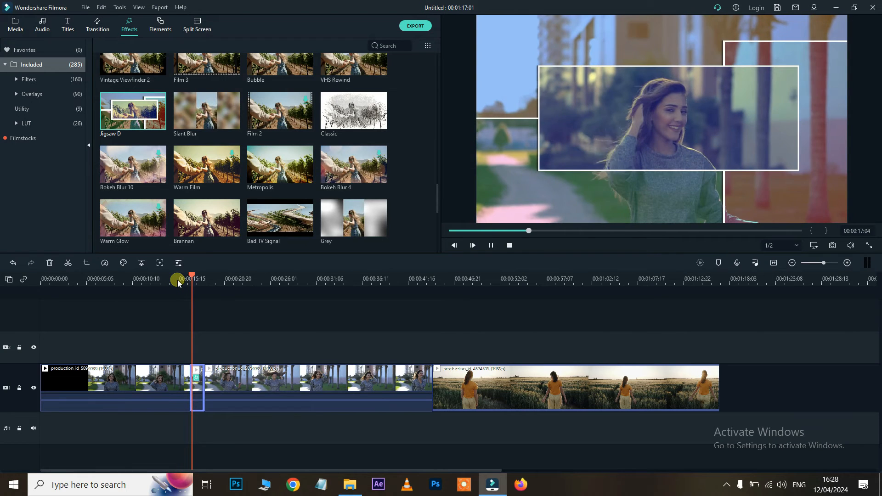
{"action": "key", "text": "space"}
{"action": "scroll", "coordinate": [262, 191], "scroll_direction": "down", "scroll_amount": 5}
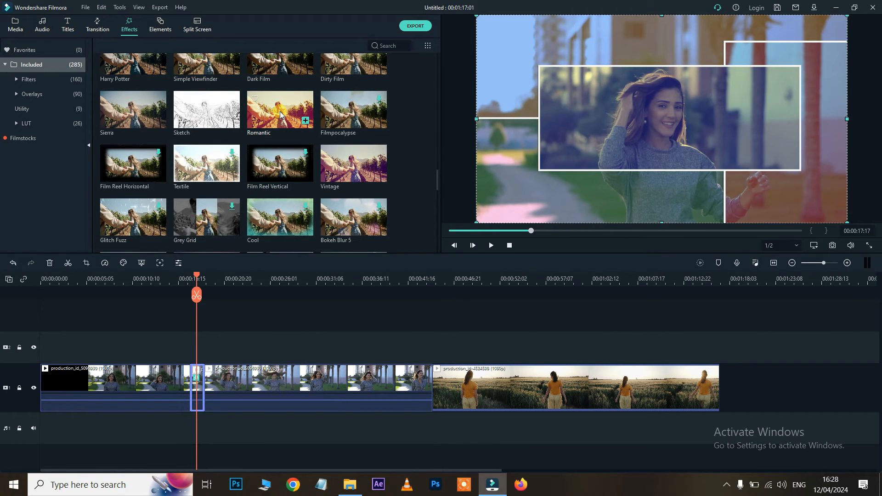
{"action": "left_click", "coordinate": [280, 111]}
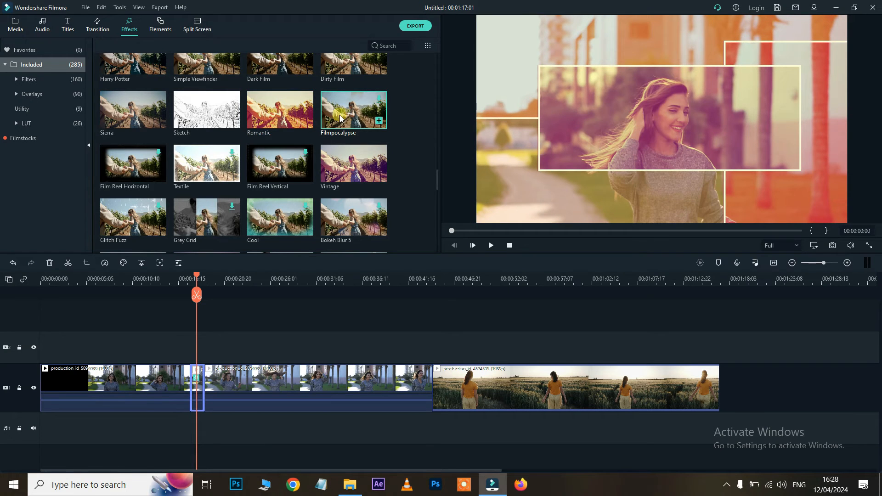
{"action": "scroll", "coordinate": [232, 134], "scroll_direction": "up", "scroll_amount": 5}
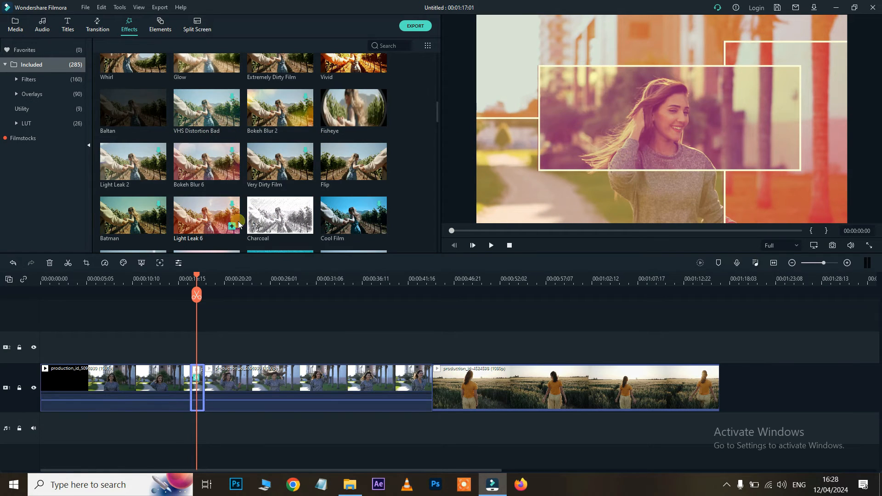
{"action": "left_click", "coordinate": [278, 215]}
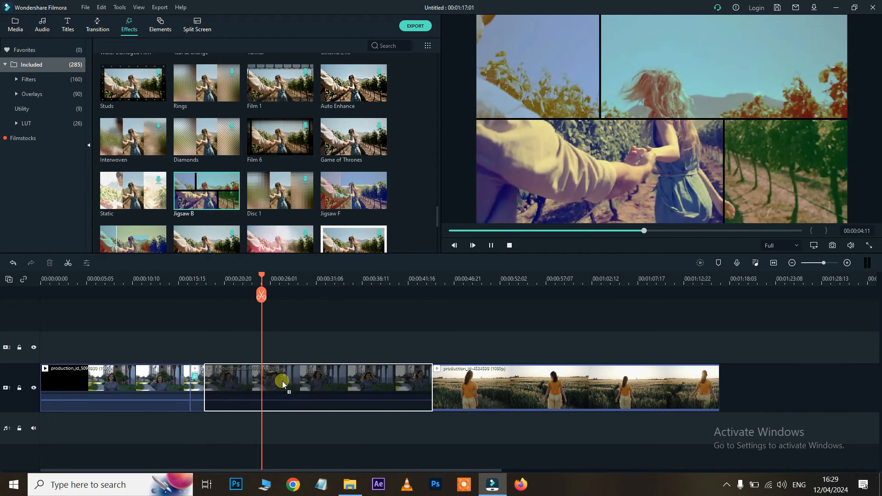
Play the middle clip briefly, then bring up its video settings
{"action": "left_click", "coordinate": [269, 383]}
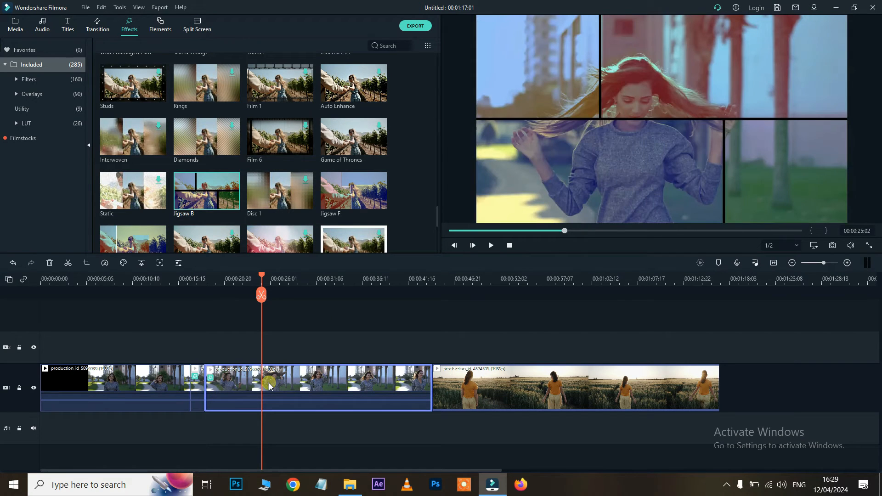
{"action": "key", "text": "space"}
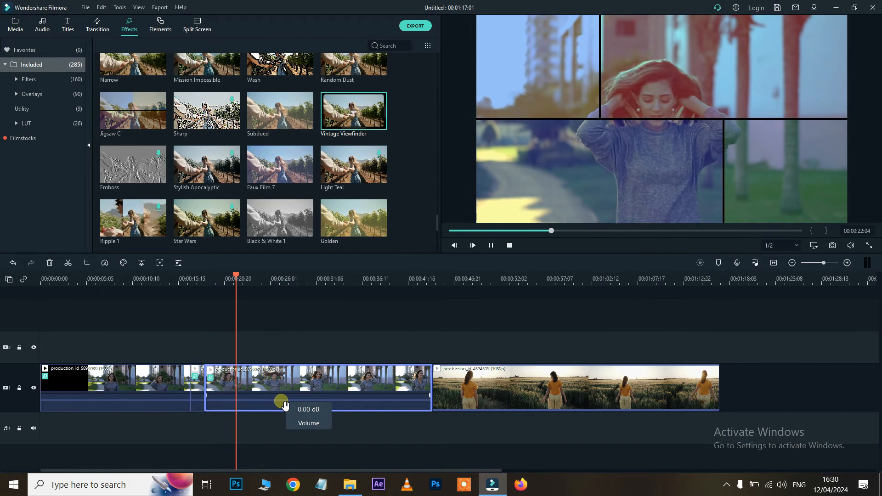
{"action": "key", "text": "space"}
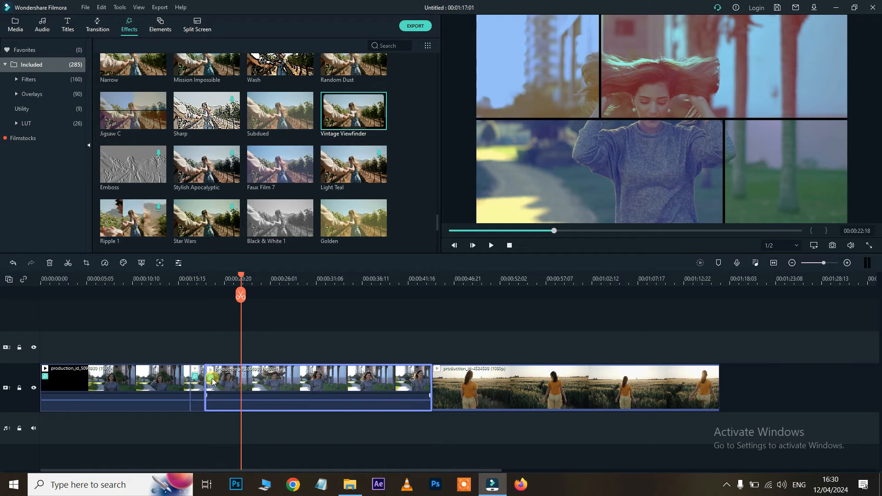
{"action": "left_click", "coordinate": [213, 381]}
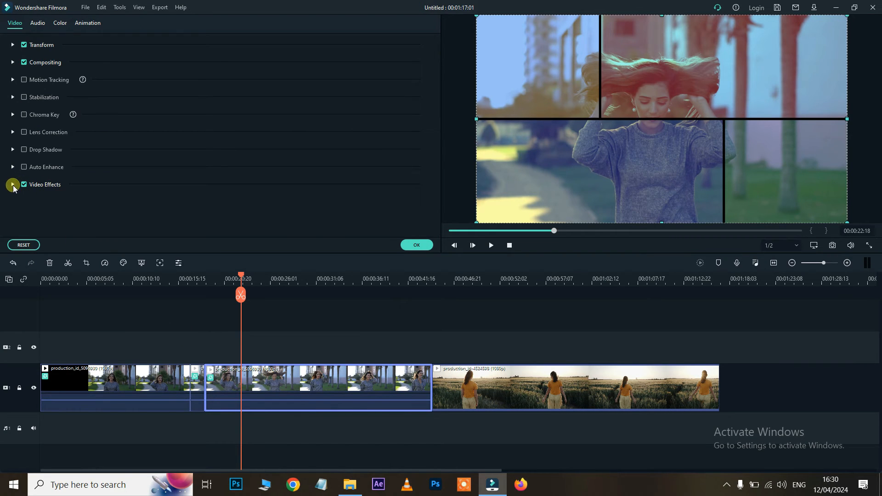
Lower the Jigsaw B effect's strength, then reset it to 100
{"action": "left_click", "coordinate": [13, 185]}
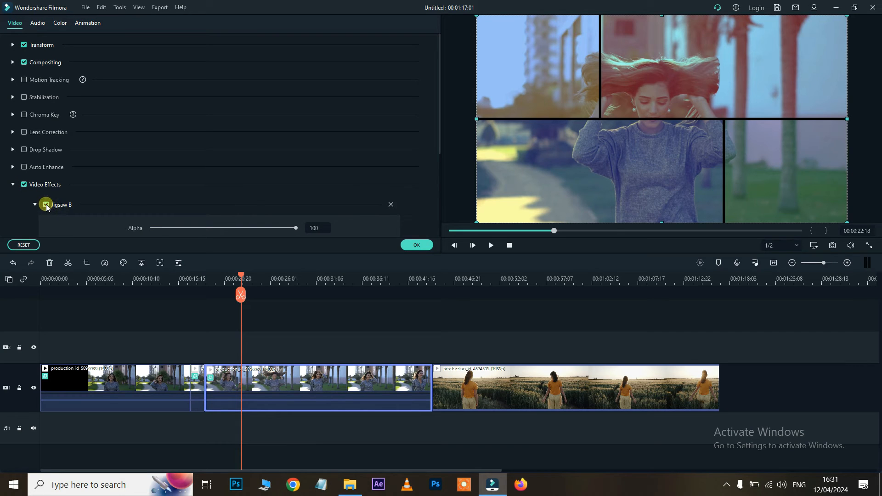
{"action": "scroll", "coordinate": [235, 214], "scroll_direction": "down", "scroll_amount": 2}
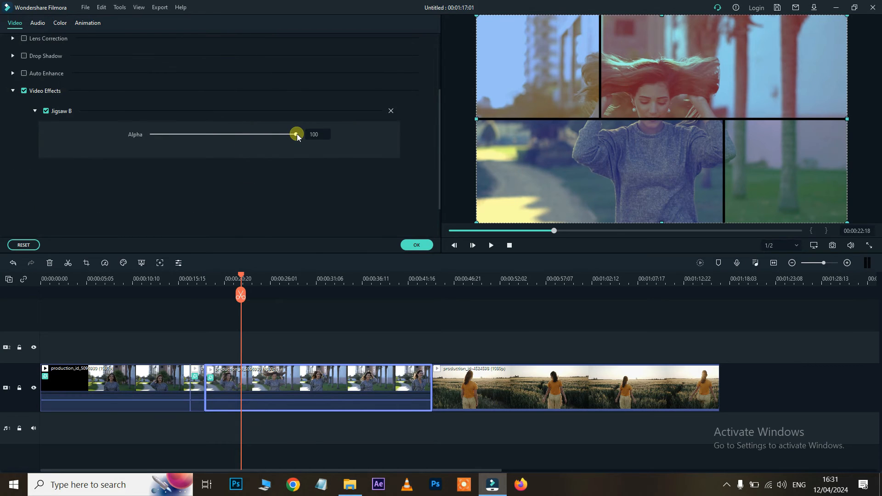
{"action": "left_click_drag", "start_coordinate": [294, 134], "coordinate": [213, 139]}
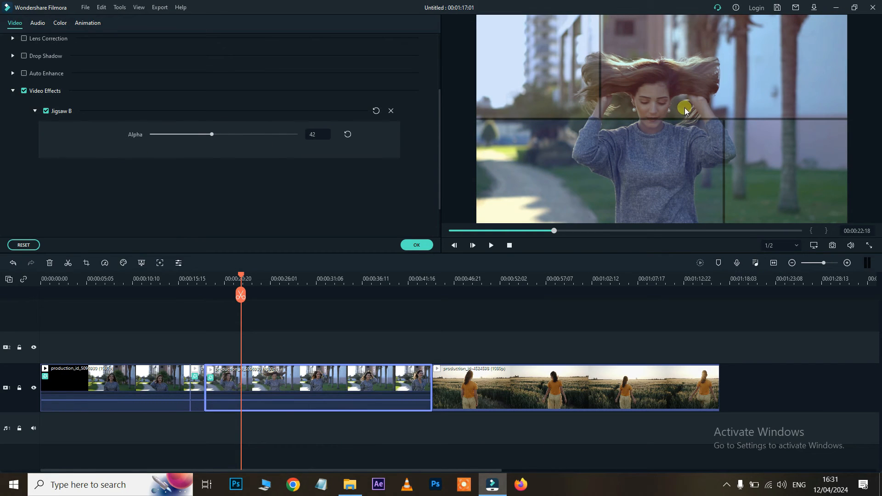
{"action": "left_click", "coordinate": [45, 112]}
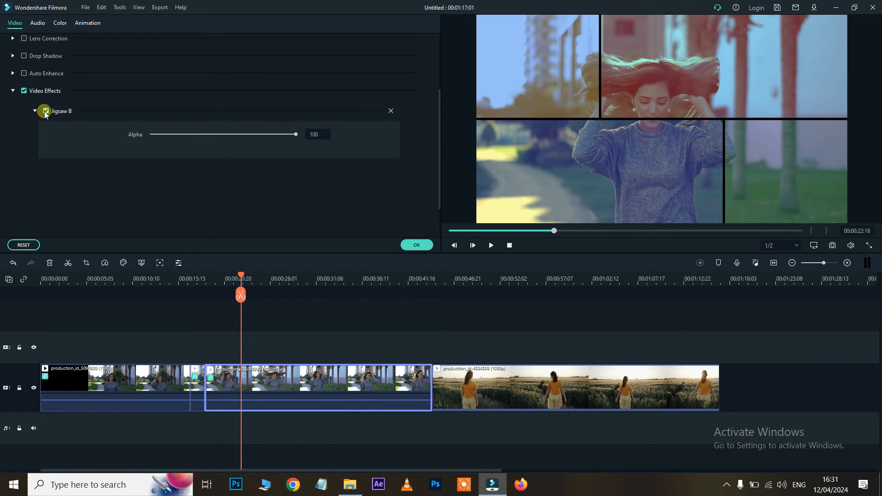
Switch off and delete Jigsaw B, then apply Sandra Lomo to the middle clip
{"action": "left_click", "coordinate": [46, 111]}
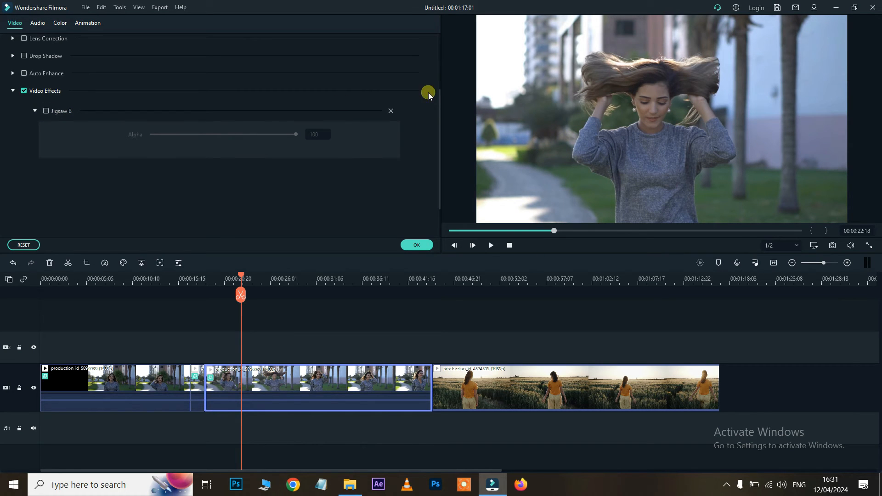
{"action": "left_click", "coordinate": [390, 111]}
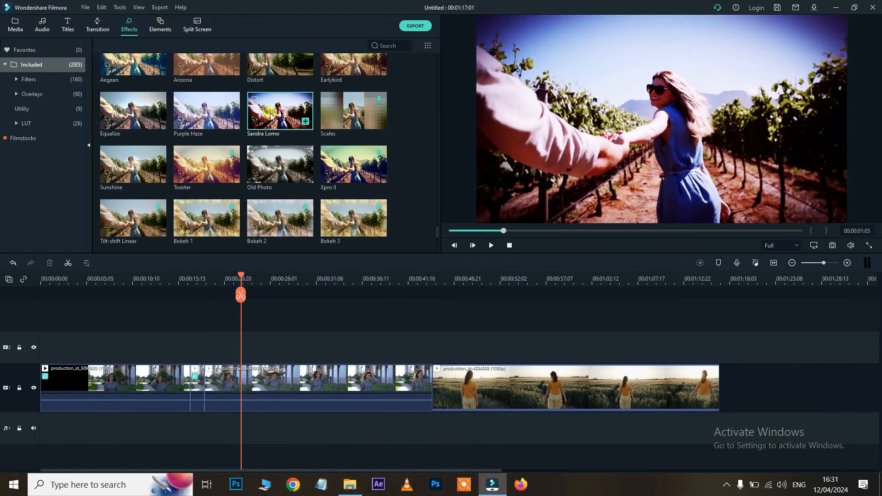
{"action": "left_click_drag", "start_coordinate": [271, 117], "coordinate": [241, 379]}
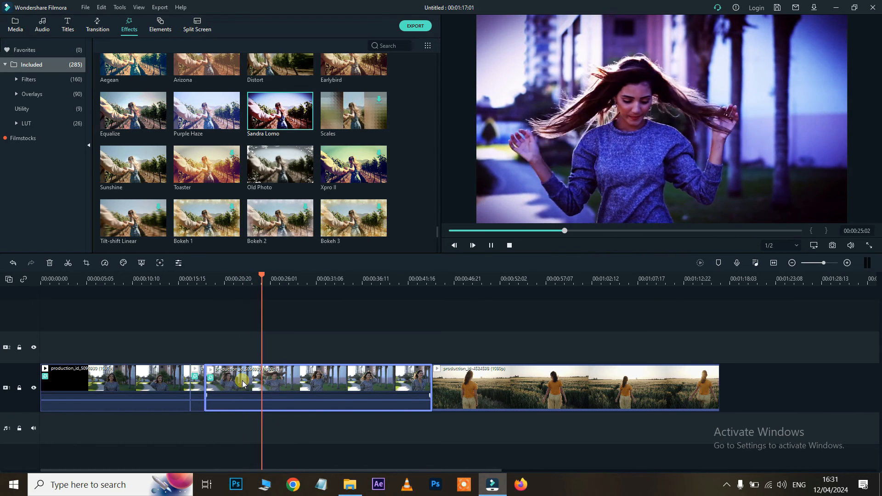
Apply Video Wall to the wheat-field clip and play it back
{"action": "key", "text": "space"}
{"action": "scroll", "coordinate": [365, 105], "scroll_direction": "down", "scroll_amount": 5}
{"action": "left_click_drag", "start_coordinate": [365, 106], "coordinate": [483, 377]}
{"action": "left_click", "coordinate": [466, 278]}
{"action": "key", "text": "space"}
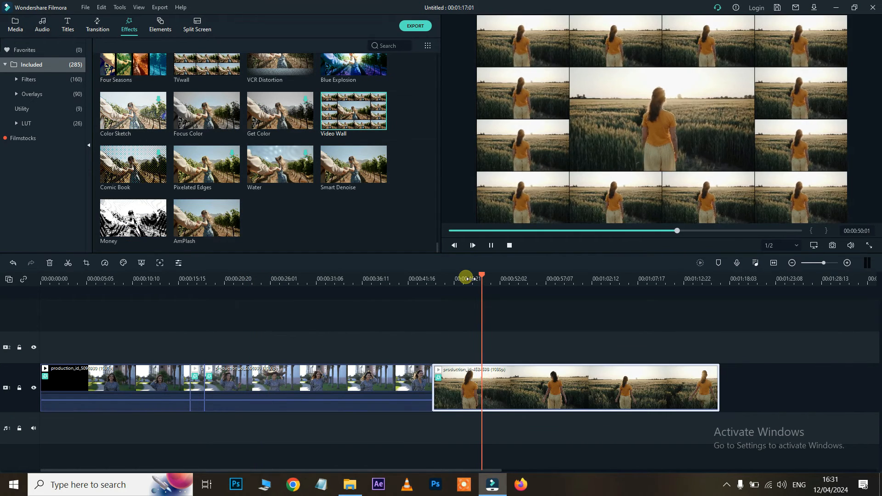
{"action": "key", "text": "space"}
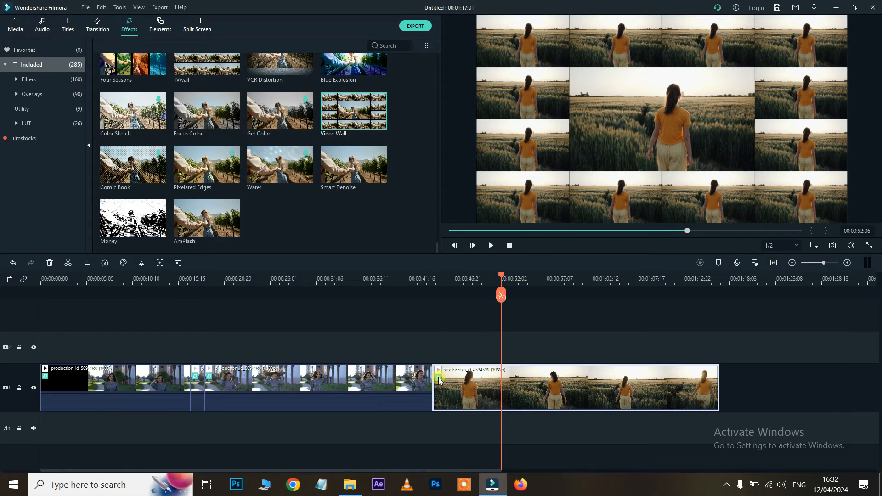
Compare the wheat-field clip with Video Wall on and off, leaving it switched off
{"action": "left_click", "coordinate": [438, 378]}
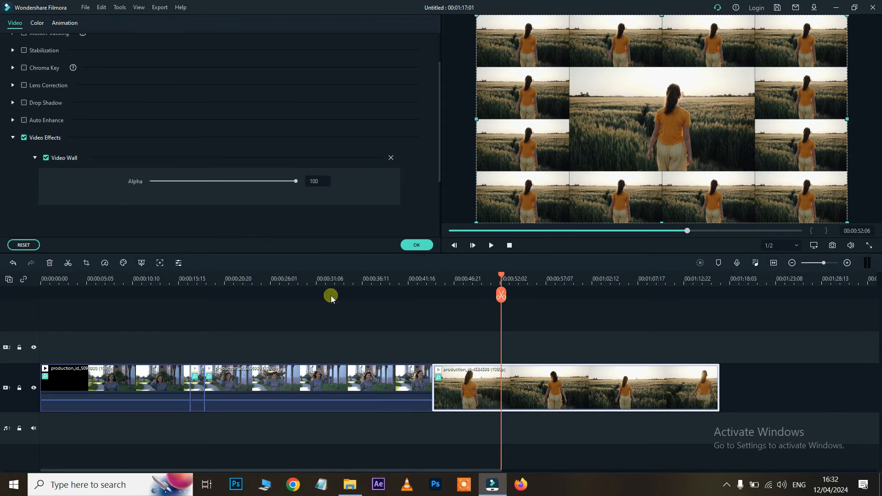
{"action": "left_click", "coordinate": [46, 158]}
{"action": "left_click", "coordinate": [46, 158]}
{"action": "left_click", "coordinate": [416, 245]}
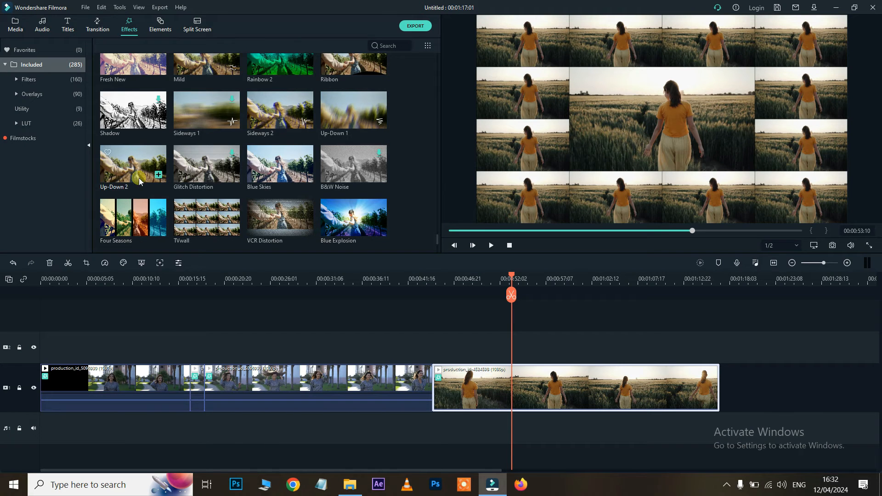
{"action": "left_click", "coordinate": [143, 221]}
{"action": "left_click", "coordinate": [439, 377]}
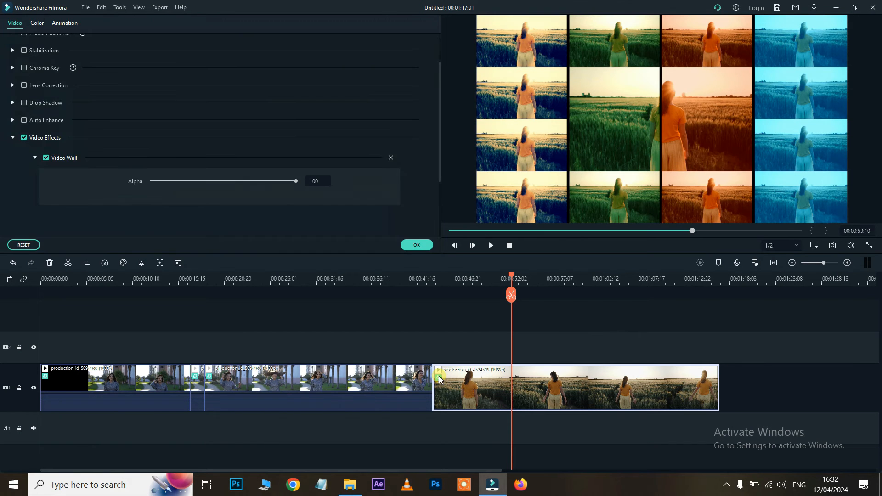
{"action": "left_click", "coordinate": [46, 158]}
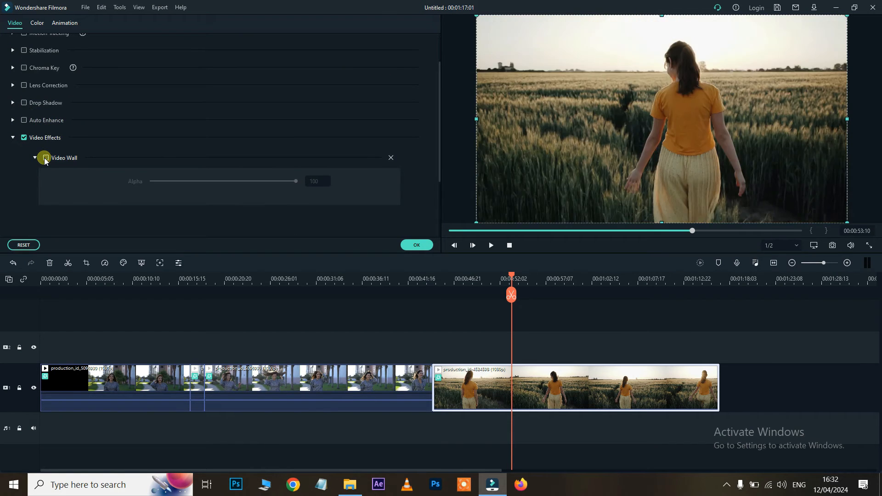
{"action": "left_click", "coordinate": [408, 246]}
Play the preview and look at the Four Seasons effect on the wheat-field shot
{"action": "key", "text": "space"}
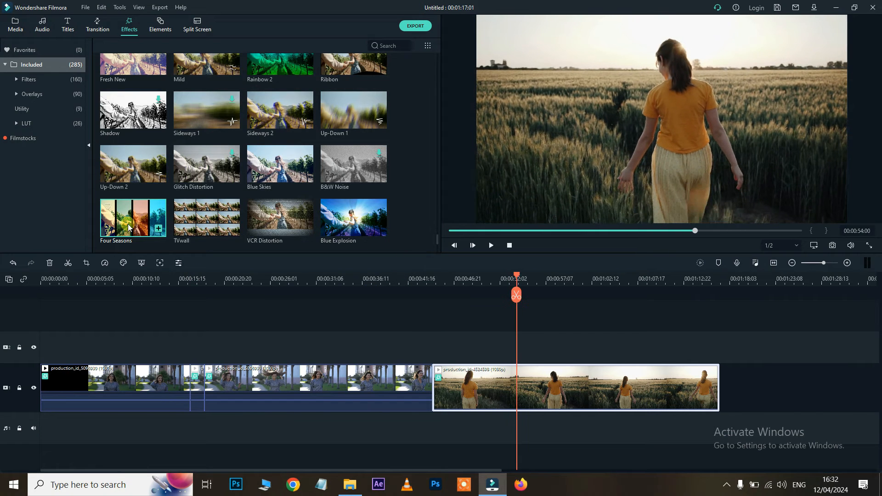
{"action": "left_click", "coordinate": [128, 226]}
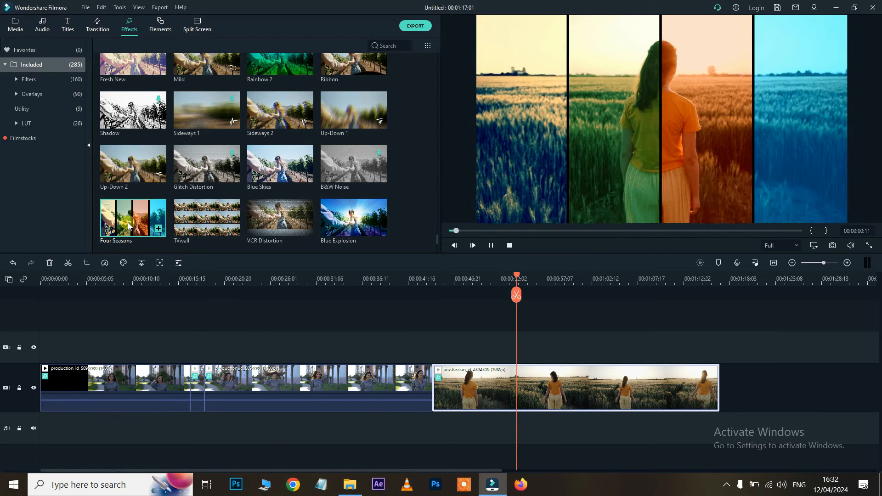
{"action": "key", "text": "space"}
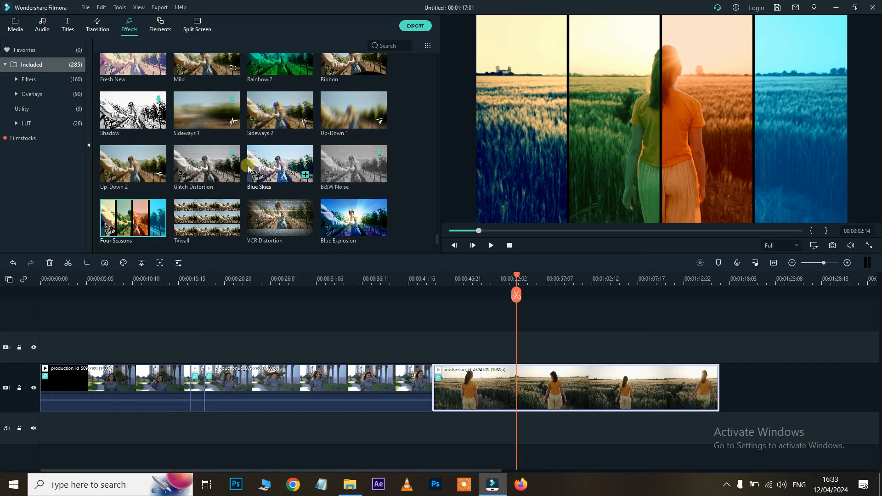
{"action": "scroll", "coordinate": [180, 76], "scroll_direction": "up", "scroll_amount": 5}
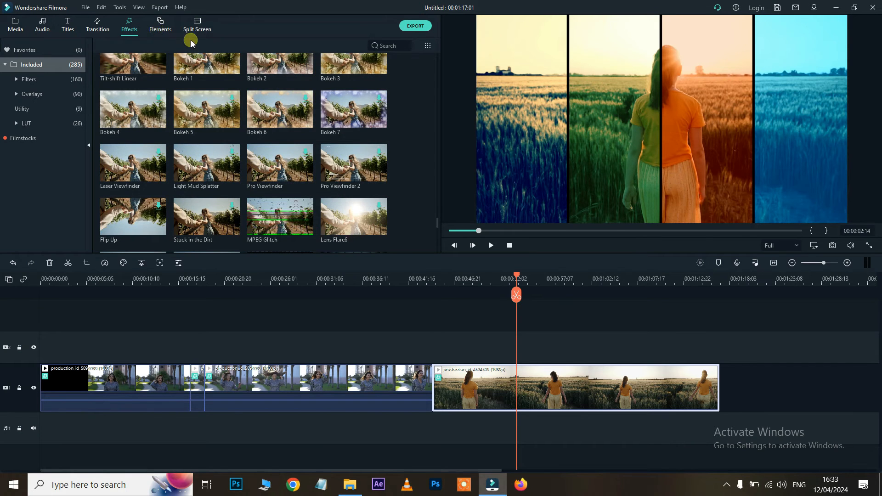
Preview the Wow!, Neon Wings, question-mark, Clown Skull and Eagle Head stickers in Elements
{"action": "left_click", "coordinate": [160, 23]}
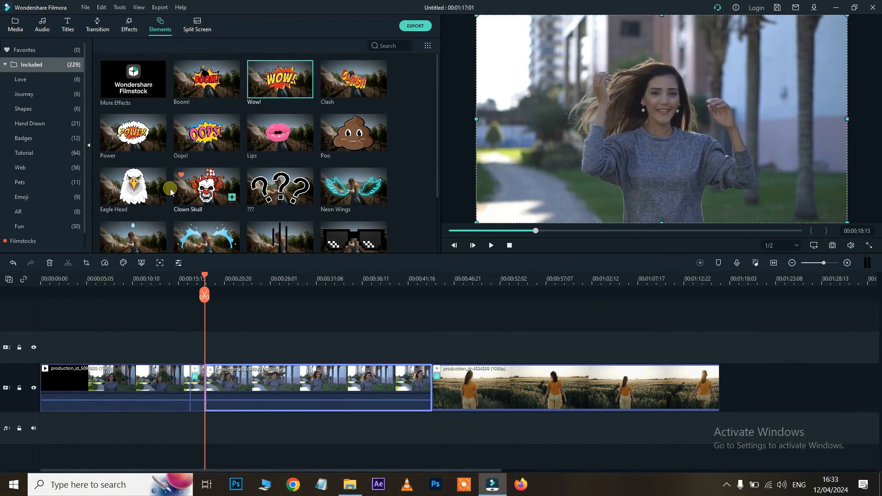
{"action": "left_click", "coordinate": [278, 80]}
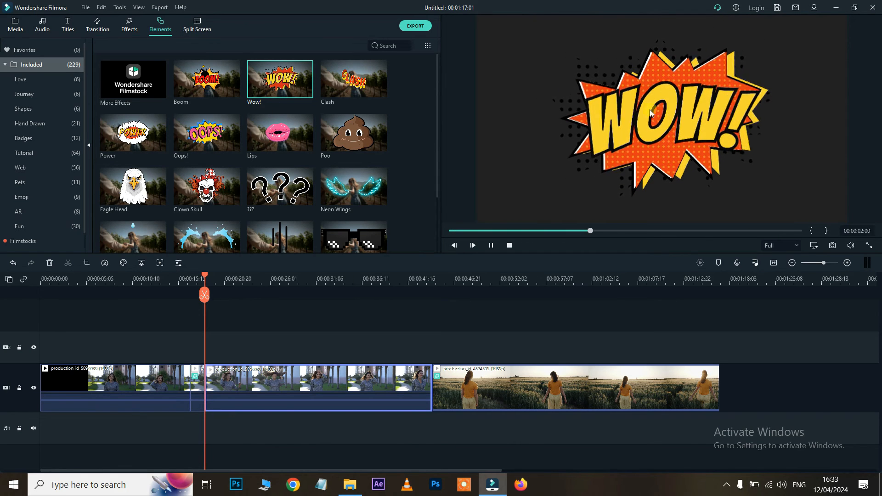
{"action": "left_click", "coordinate": [360, 189]}
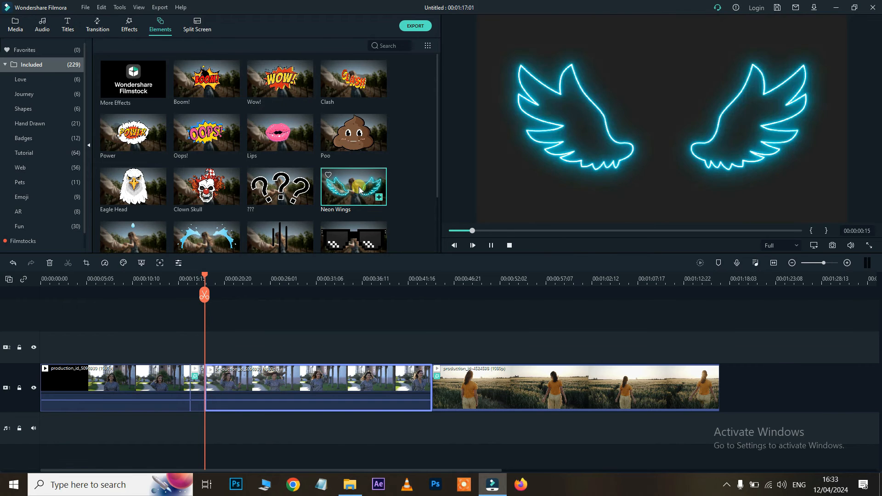
{"action": "left_click", "coordinate": [284, 197]}
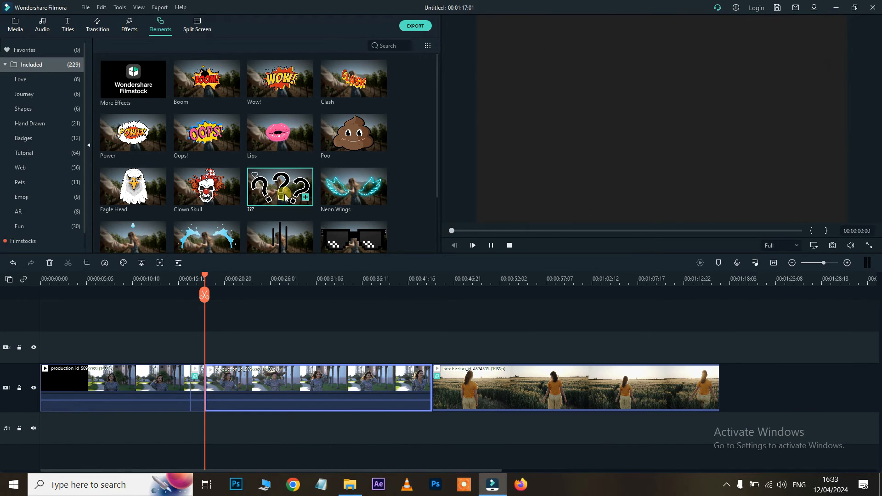
{"action": "left_click", "coordinate": [217, 201]}
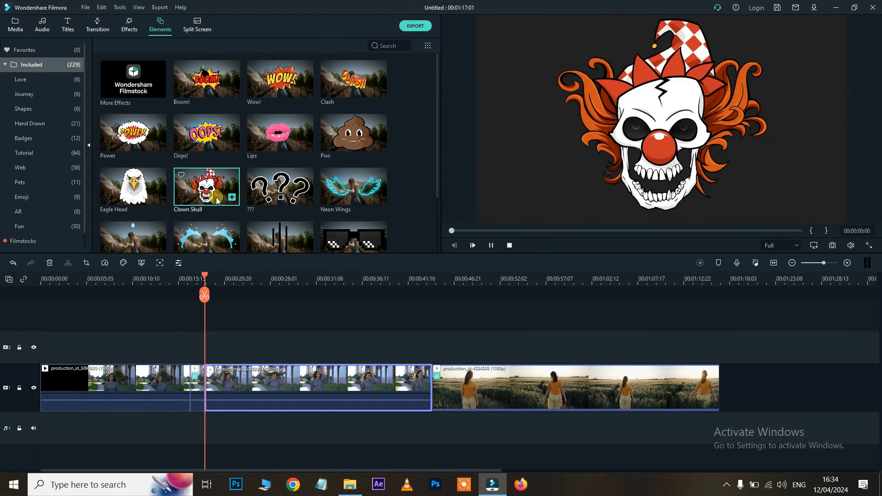
{"action": "left_click", "coordinate": [150, 189]}
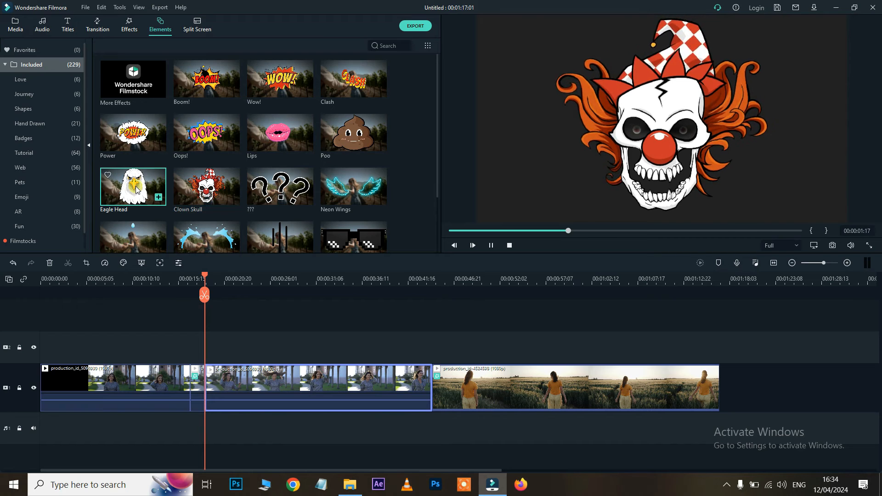
Preview the Spread The Love, Neon Clock, Element Love 3 and hand-drawn crown stickers
{"action": "scroll", "coordinate": [307, 161], "scroll_direction": "down", "scroll_amount": 3}
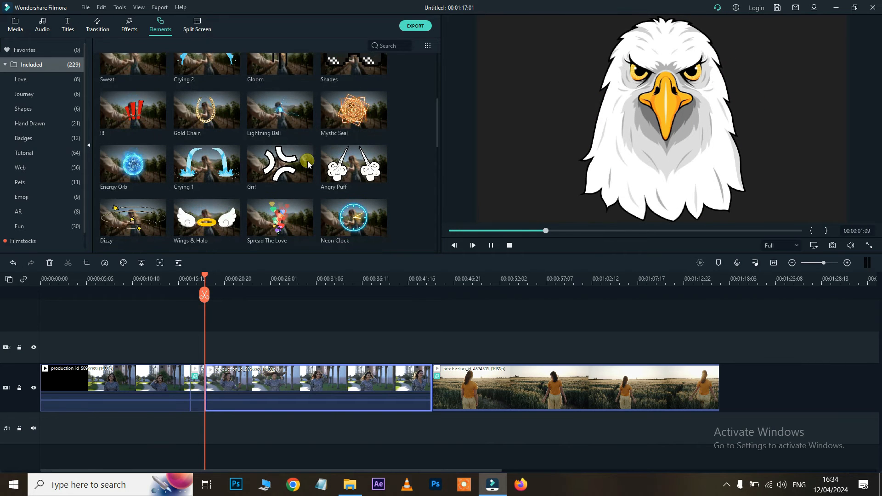
{"action": "left_click", "coordinate": [306, 216]}
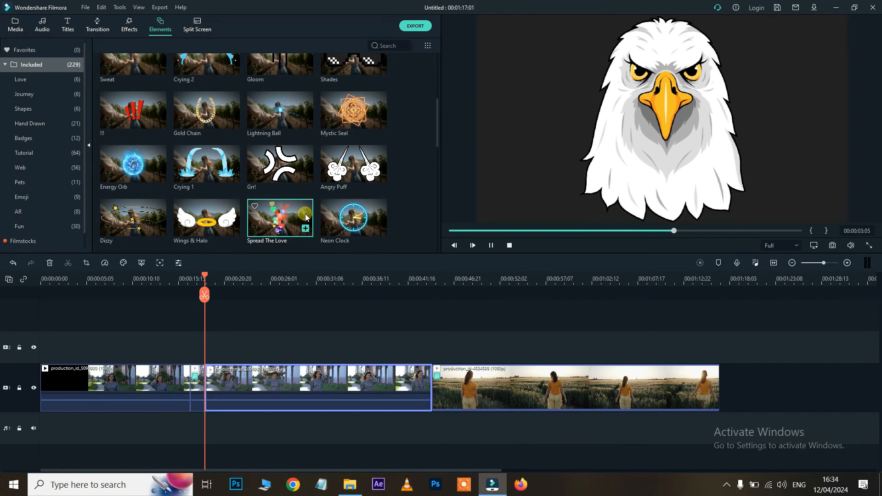
{"action": "left_click", "coordinate": [360, 215]}
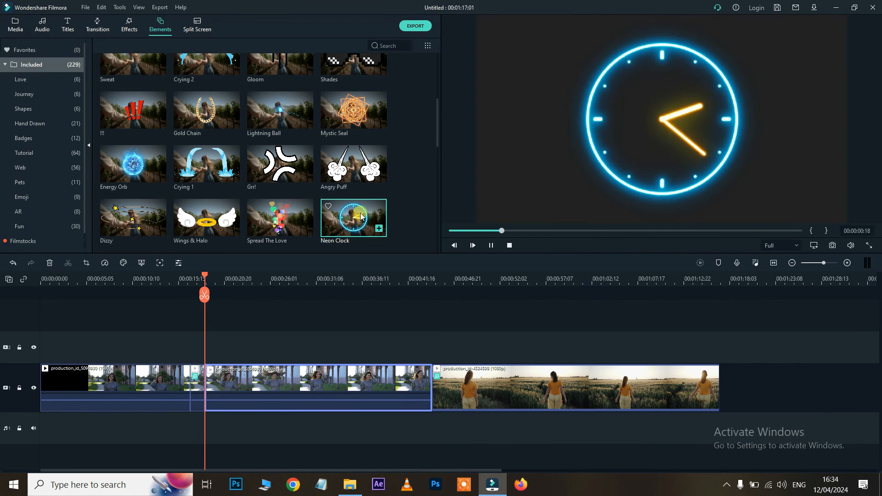
{"action": "scroll", "coordinate": [361, 216], "scroll_direction": "down", "scroll_amount": 6}
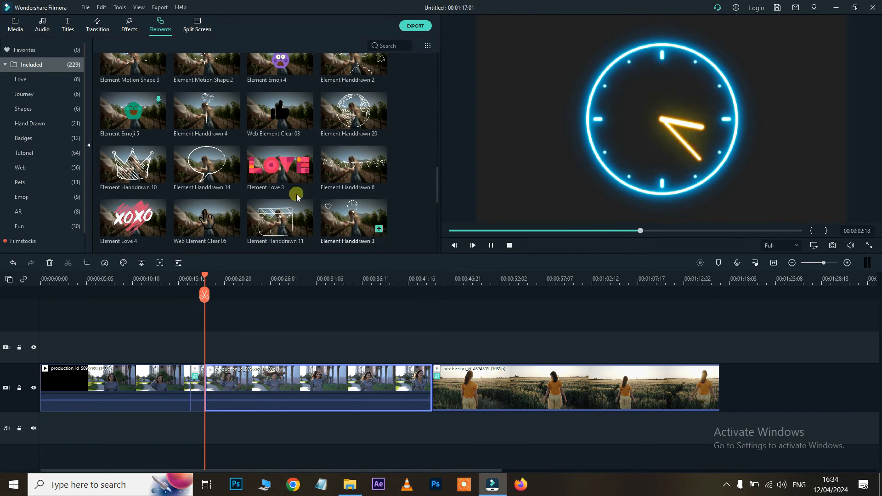
{"action": "left_click", "coordinate": [284, 173]}
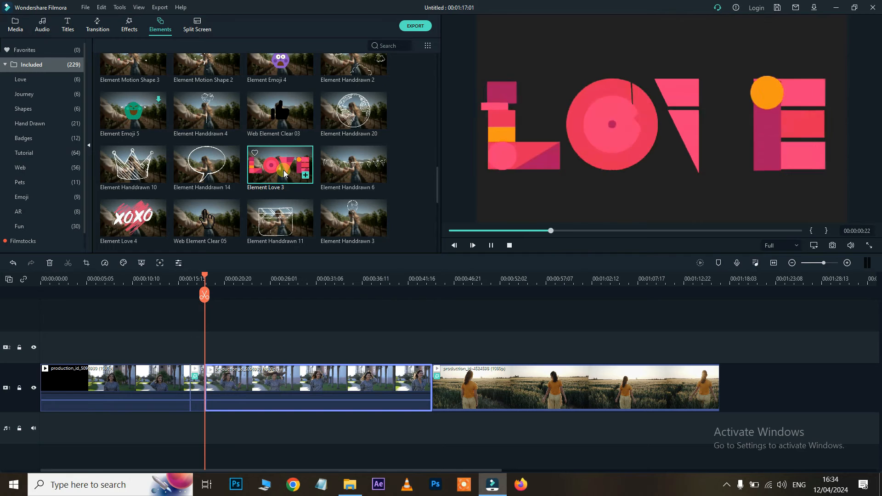
{"action": "left_click", "coordinate": [130, 165]}
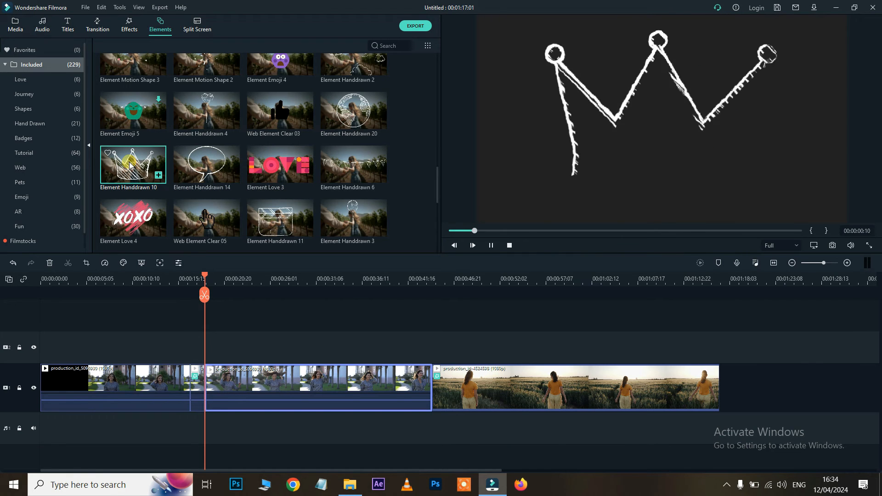
Scroll the sticker list back up and move the playhead to about 20 seconds
{"action": "scroll", "coordinate": [326, 179], "scroll_direction": "down", "scroll_amount": 3}
{"action": "scroll", "coordinate": [326, 179], "scroll_direction": "down", "scroll_amount": 10}
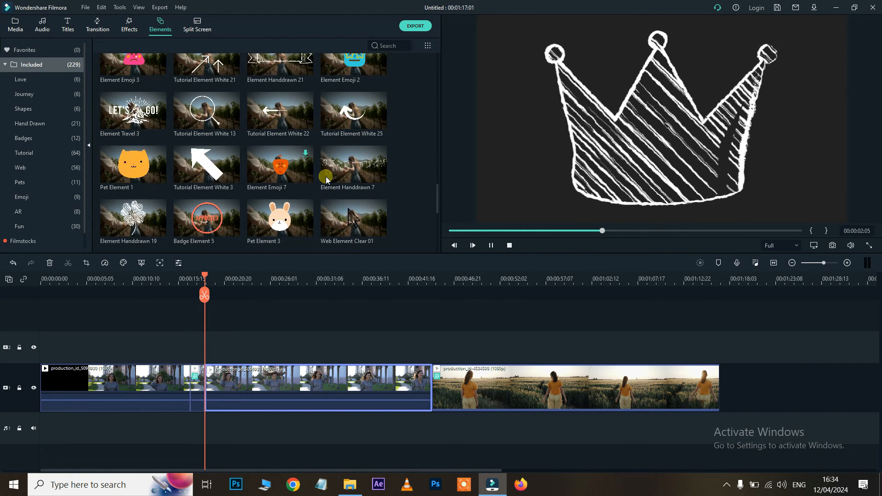
{"action": "scroll", "coordinate": [325, 180], "scroll_direction": "down", "scroll_amount": 4}
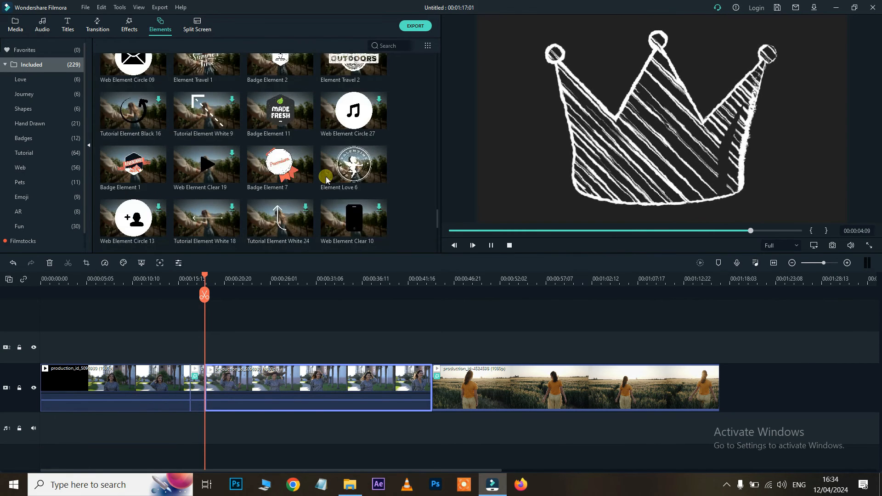
{"action": "scroll", "coordinate": [325, 180], "scroll_direction": "up", "scroll_amount": 3}
{"action": "scroll", "coordinate": [326, 180], "scroll_direction": "up", "scroll_amount": 10}
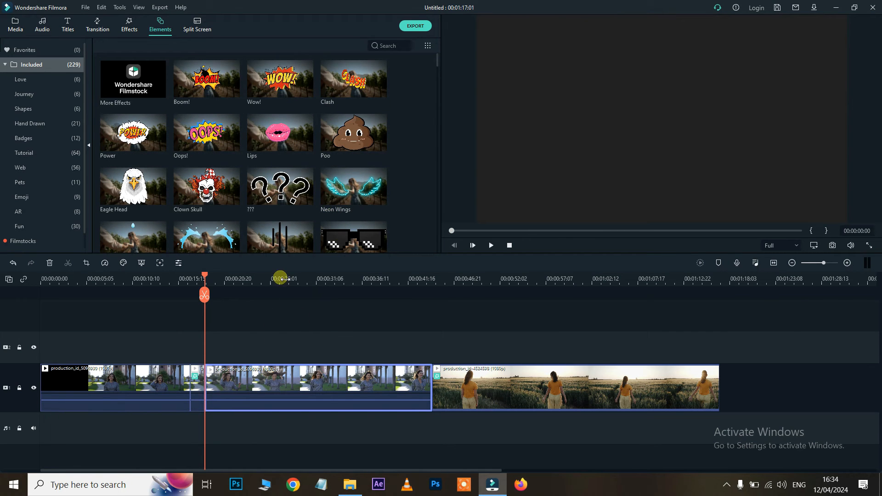
{"action": "left_click", "coordinate": [233, 280]}
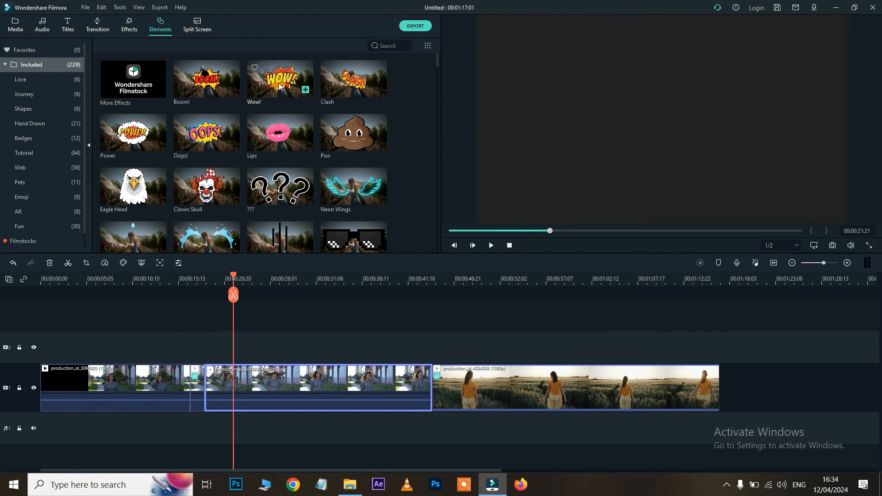
Add the Wow! sticker at the playhead and shrink it into the frame's top-right corner
{"action": "left_click_drag", "start_coordinate": [271, 81], "coordinate": [211, 354]}
{"action": "key", "text": "space"}
{"action": "left_click", "coordinate": [656, 120]}
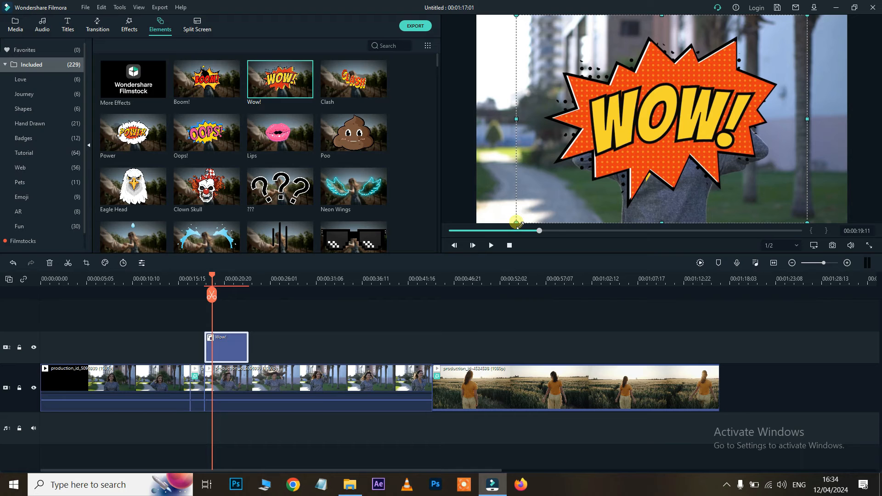
{"action": "left_click_drag", "start_coordinate": [516, 224], "coordinate": [683, 107]}
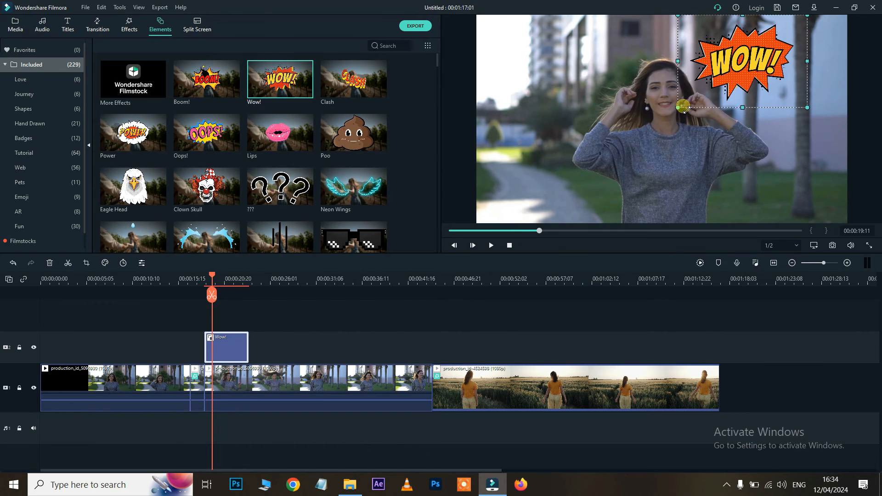
{"action": "left_click_drag", "start_coordinate": [733, 63], "coordinate": [764, 74]}
Shift the Wow! clip slightly later and play it back to check the timing
{"action": "left_click_drag", "start_coordinate": [215, 330], "coordinate": [232, 344]}
{"action": "key", "text": "space"}
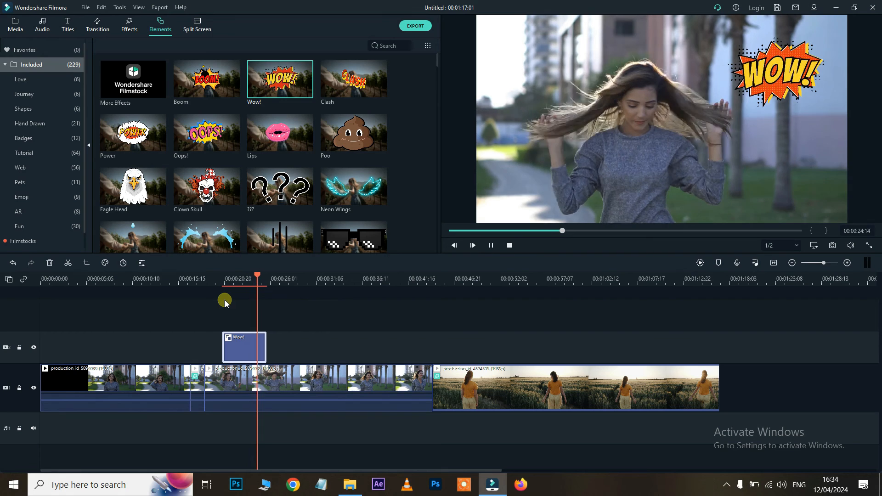
{"action": "key", "text": "space"}
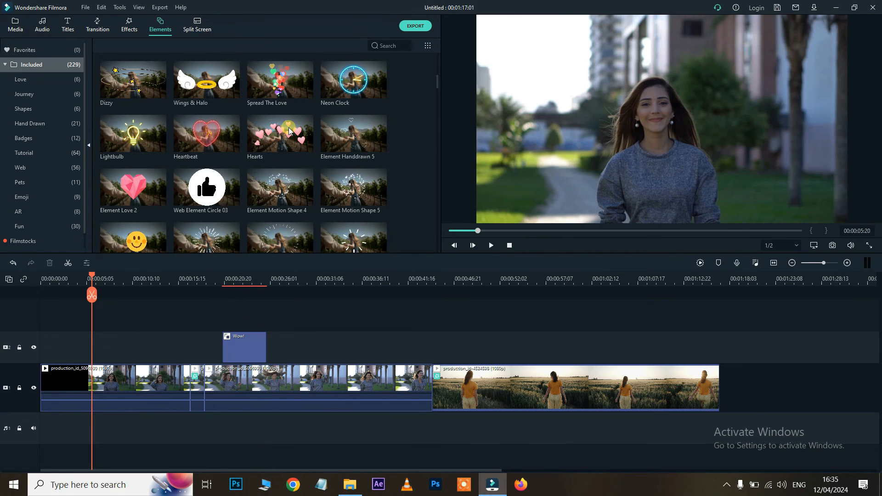
Place the Heartbeat sticker after Wow! on track 2 and play it back
{"action": "left_click", "coordinate": [207, 137]}
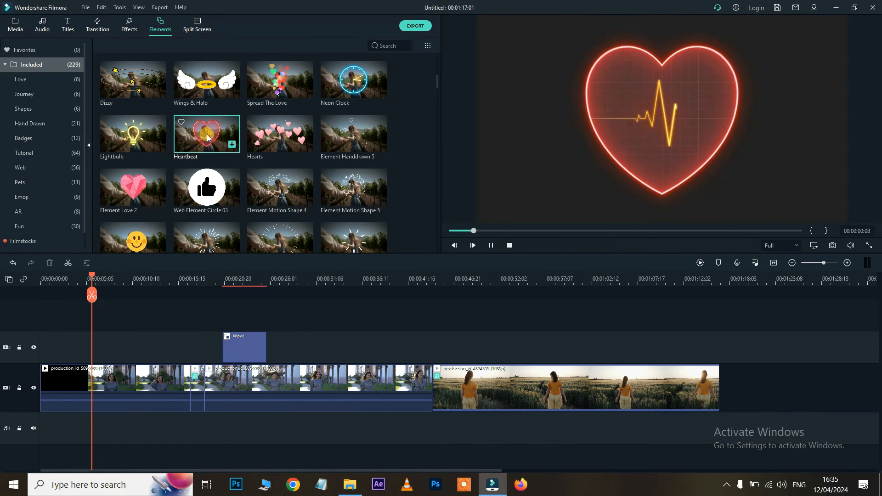
{"action": "left_click_drag", "start_coordinate": [232, 161], "coordinate": [297, 338]}
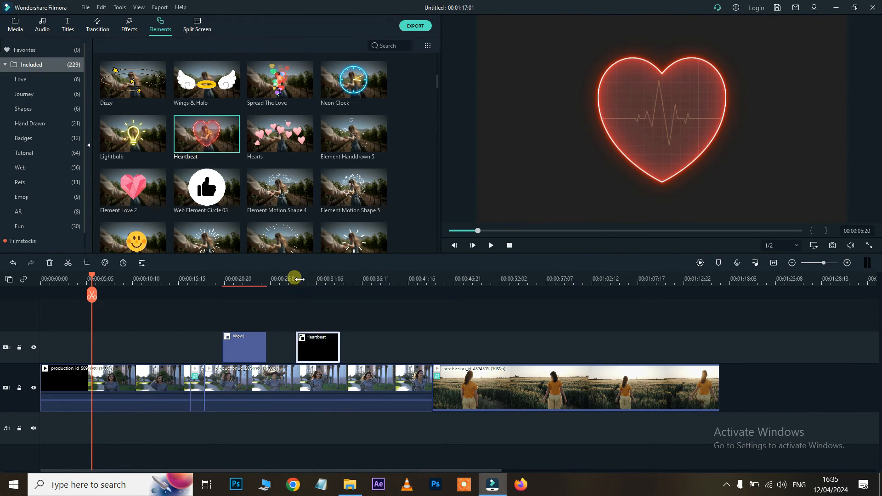
{"action": "left_click", "coordinate": [294, 277]}
{"action": "key", "text": "space"}
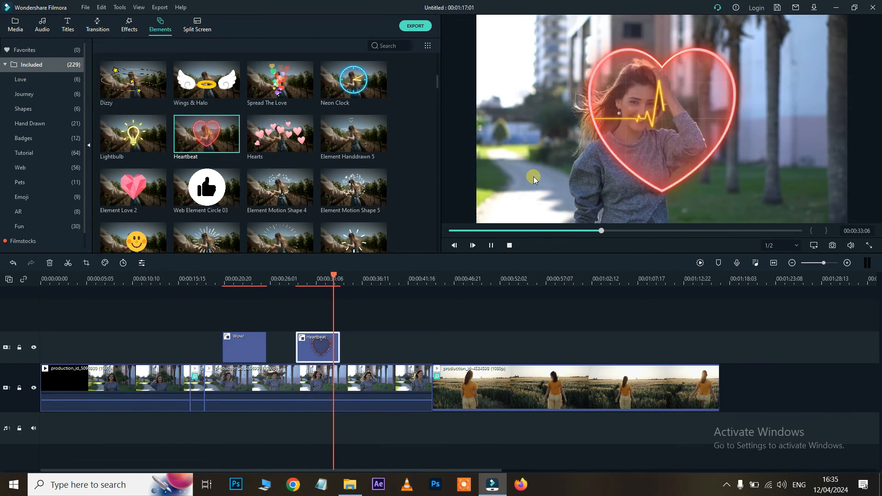
{"action": "key", "text": "space"}
Add Spread The Love around 36 seconds and move its floating hearts to the right
{"action": "left_click_drag", "start_coordinate": [282, 81], "coordinate": [367, 351]}
{"action": "left_click", "coordinate": [368, 279]}
{"action": "key", "text": "space"}
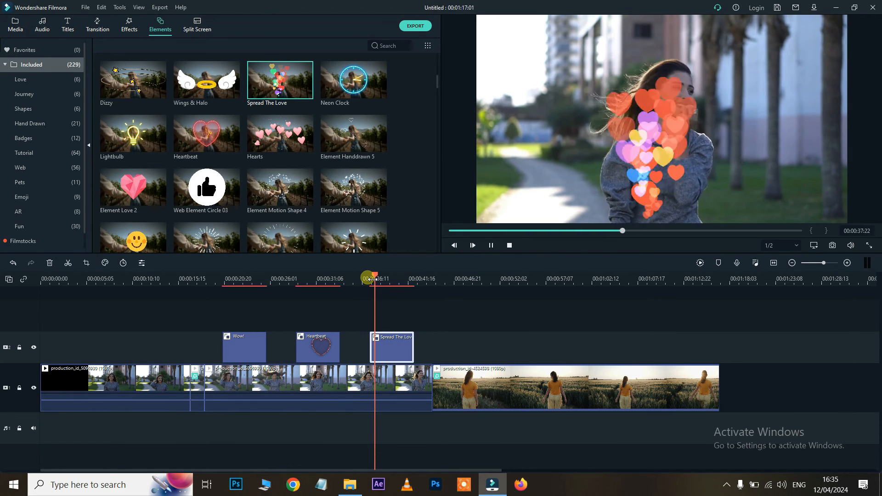
{"action": "key", "text": "space"}
{"action": "left_click_drag", "start_coordinate": [641, 136], "coordinate": [780, 148]}
{"action": "key", "text": "space"}
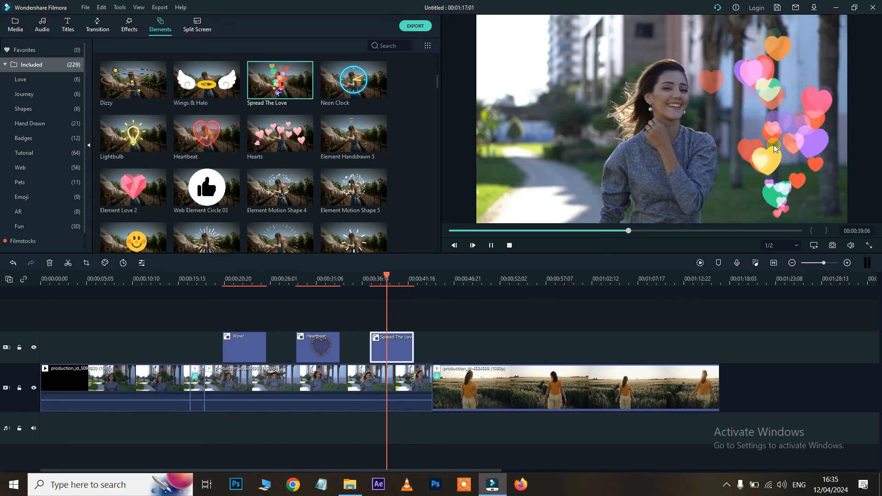
Raise Heartbeat to a third track with its heart on the left, then add the Lightbulb sticker
{"action": "left_click_drag", "start_coordinate": [343, 344], "coordinate": [374, 353]}
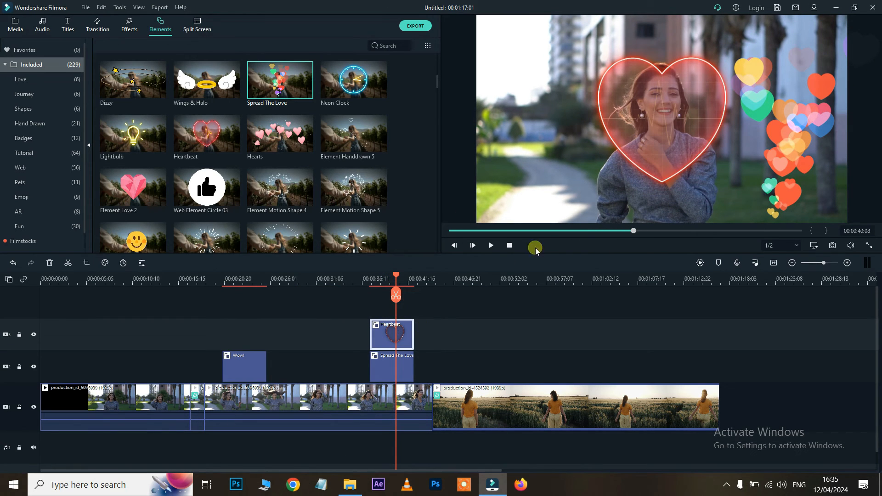
{"action": "left_click_drag", "start_coordinate": [681, 107], "coordinate": [562, 110]}
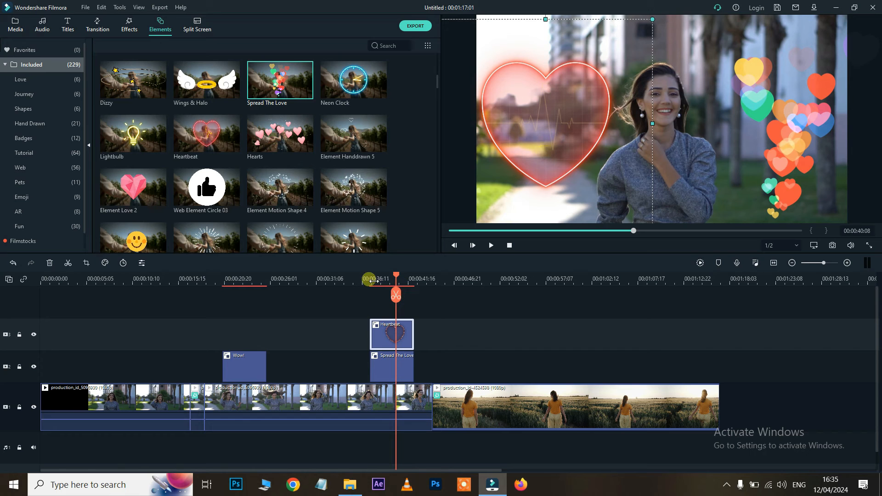
{"action": "left_click", "coordinate": [368, 278]}
{"action": "key", "text": "space"}
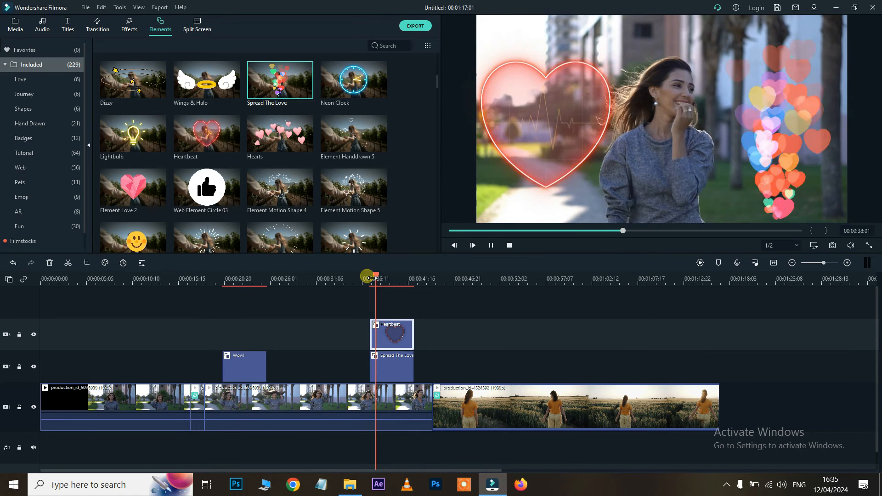
{"action": "left_click_drag", "start_coordinate": [131, 142], "coordinate": [302, 360]}
Enlarge the lightbulb graphic and move it further right in the frame
{"action": "left_click", "coordinate": [302, 279]}
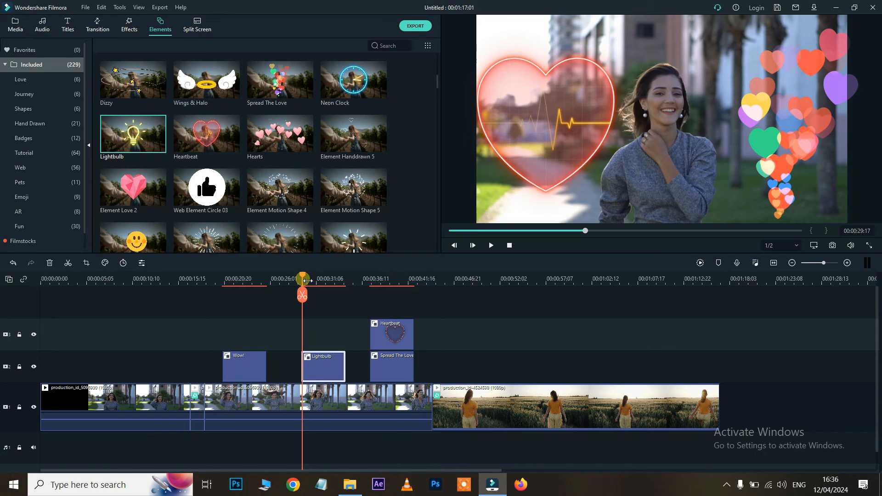
{"action": "key", "text": "space"}
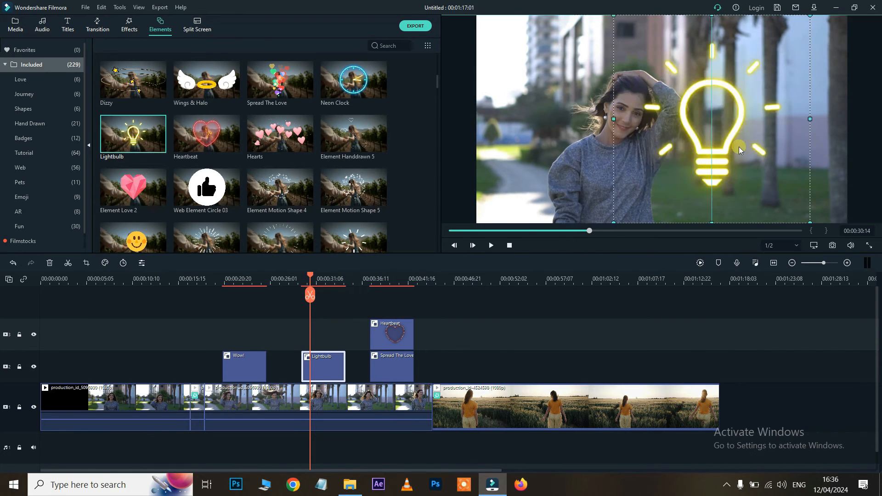
{"action": "left_click", "coordinate": [742, 149]}
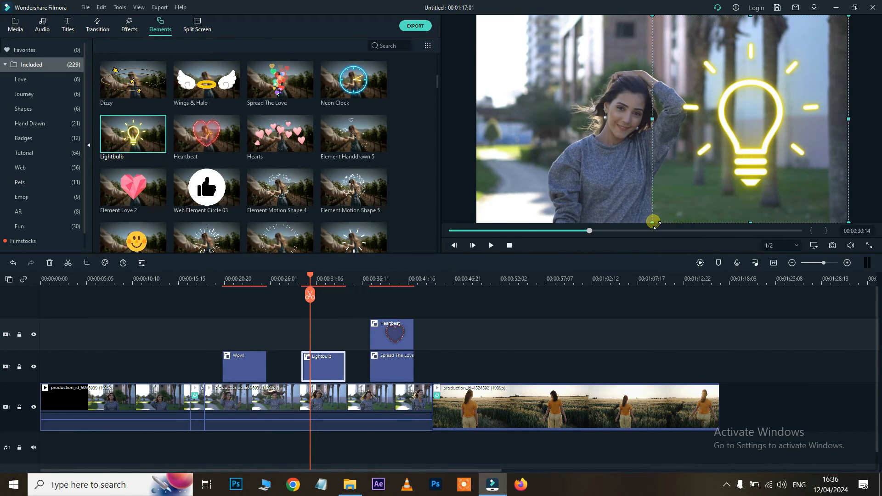
{"action": "left_click_drag", "start_coordinate": [654, 223], "coordinate": [616, 255]}
{"action": "left_click_drag", "start_coordinate": [695, 177], "coordinate": [727, 176]}
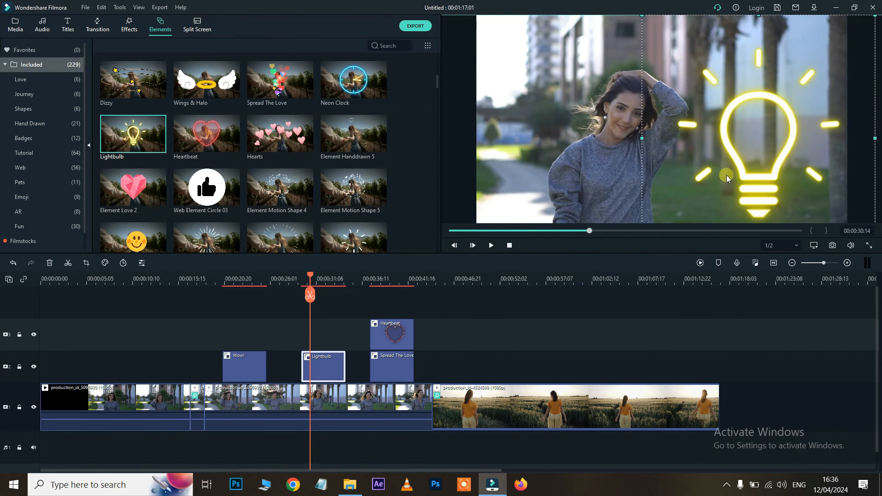
{"action": "key", "text": "space"}
{"action": "key", "text": "space"}
Place the Element Love 3 sticker on the overlay track near 7 seconds
{"action": "scroll", "coordinate": [243, 155], "scroll_direction": "down", "scroll_amount": 5}
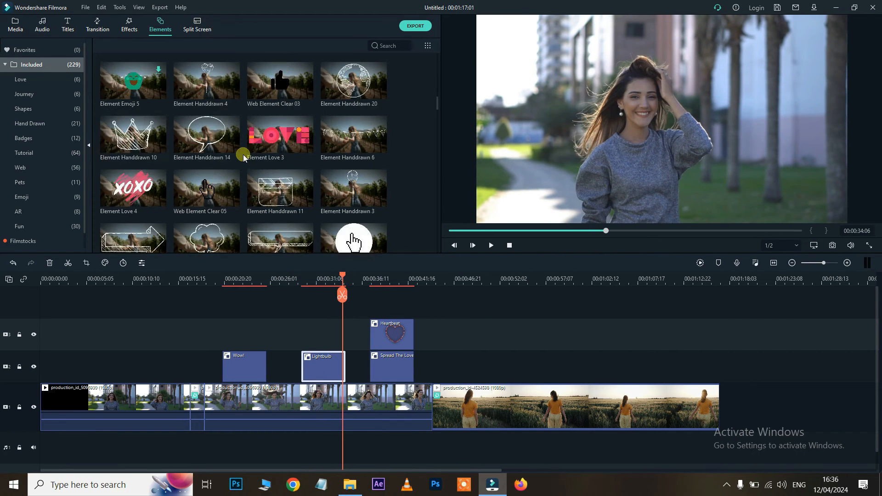
{"action": "left_click", "coordinate": [287, 146]}
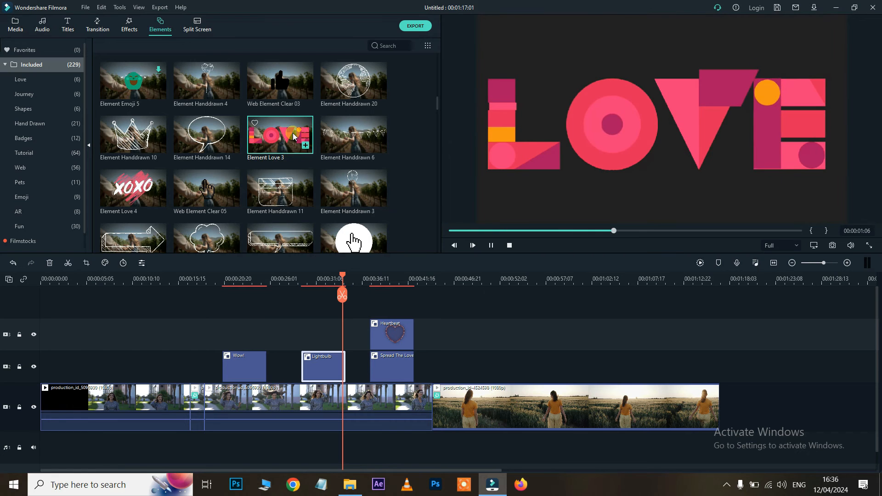
{"action": "left_click_drag", "start_coordinate": [287, 136], "coordinate": [120, 369]}
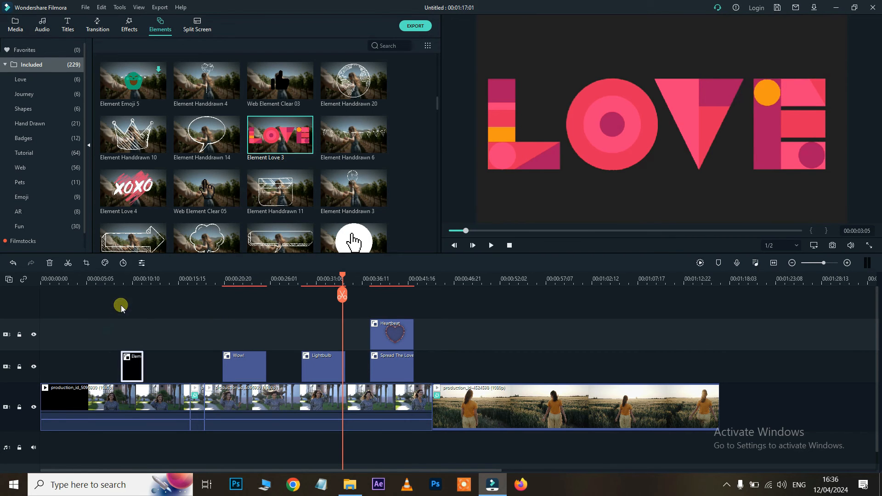
{"action": "left_click", "coordinate": [131, 281]}
{"action": "left_click", "coordinate": [21, 230]}
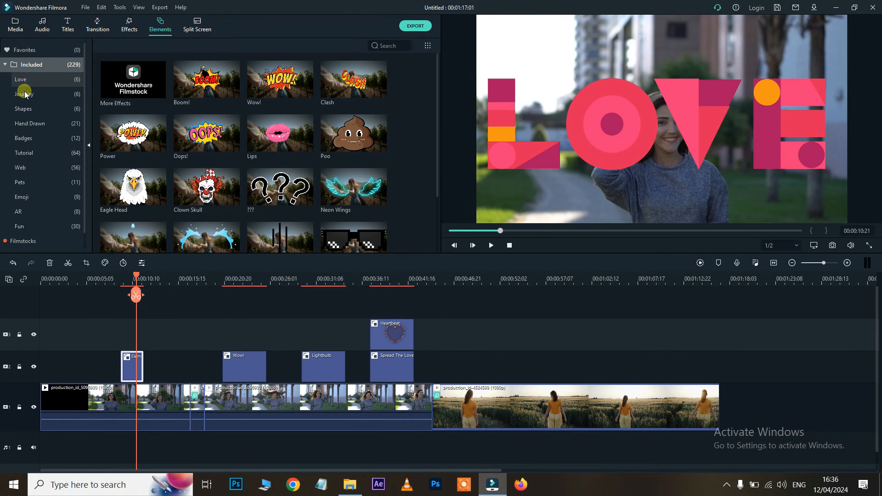
Browse the Love, Journey, Shapes, Hand Drawn, Badges, Tutorial, AR and Fun element categories
{"action": "left_click", "coordinate": [29, 79]}
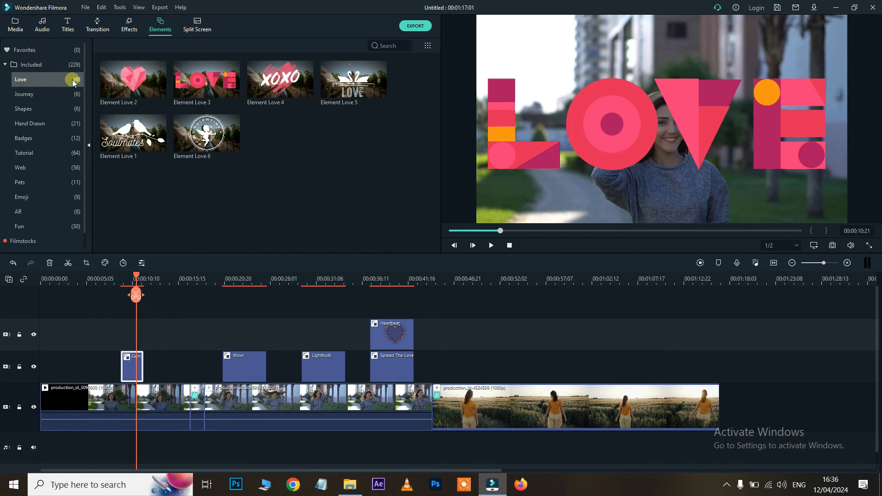
{"action": "left_click", "coordinate": [33, 95]}
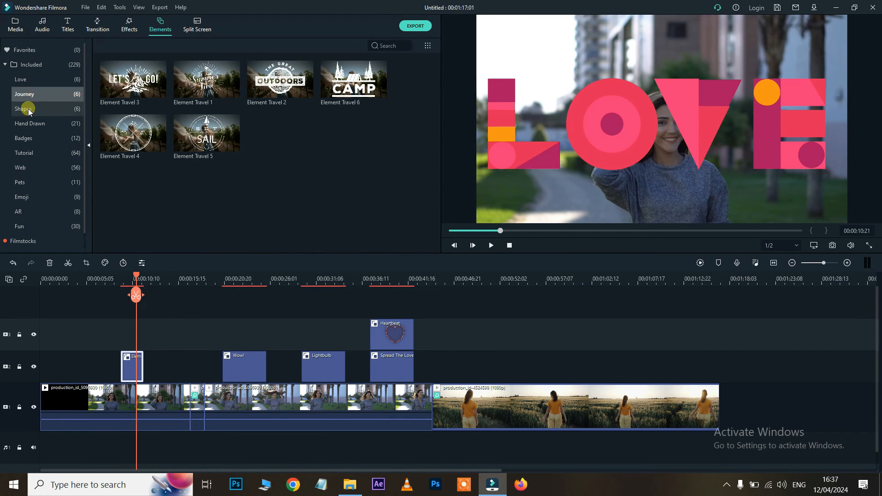
{"action": "left_click", "coordinate": [26, 108]}
{"action": "left_click", "coordinate": [29, 124]}
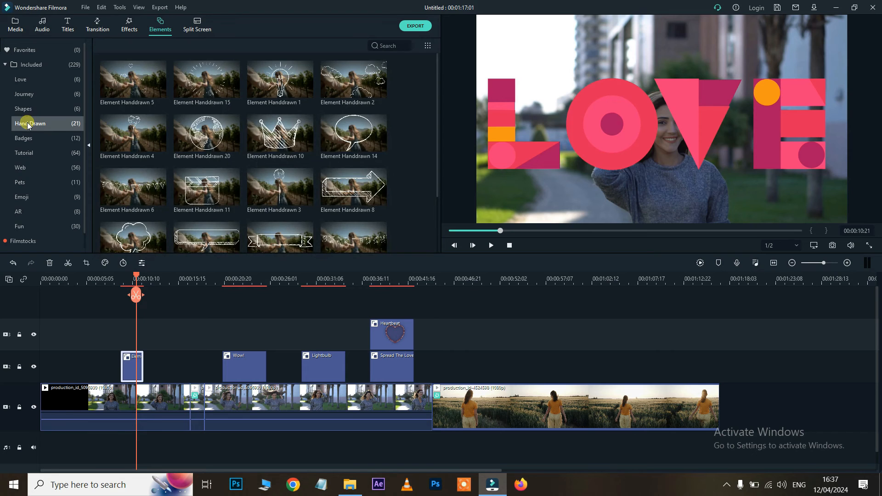
{"action": "left_click", "coordinate": [23, 143]}
{"action": "left_click", "coordinate": [23, 155]}
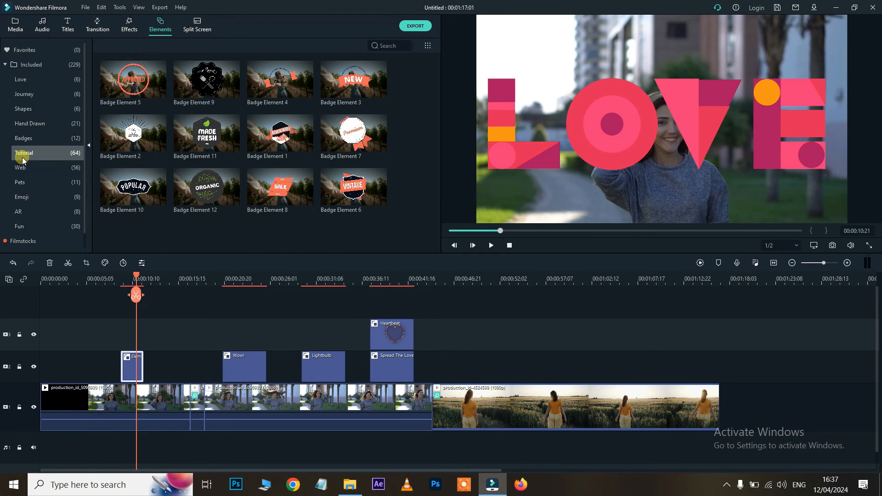
{"action": "scroll", "coordinate": [23, 174], "scroll_direction": "down", "scroll_amount": 1}
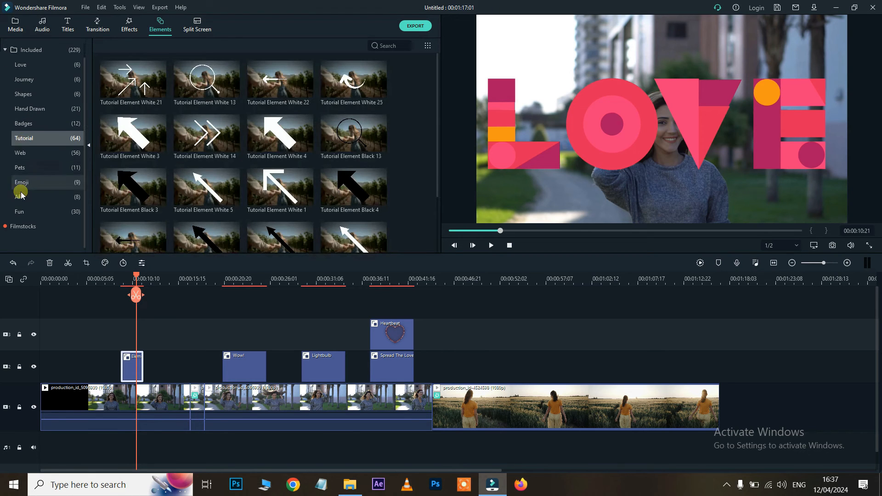
{"action": "left_click", "coordinate": [20, 198]}
{"action": "left_click", "coordinate": [20, 213]}
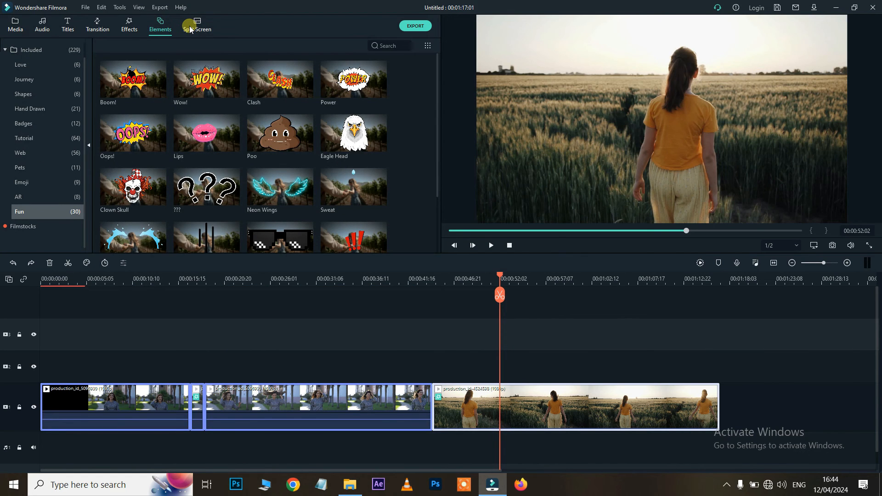
Scroll through the Split Screen layout templates, then go back to Project Media's three clips
{"action": "left_click", "coordinate": [189, 30]}
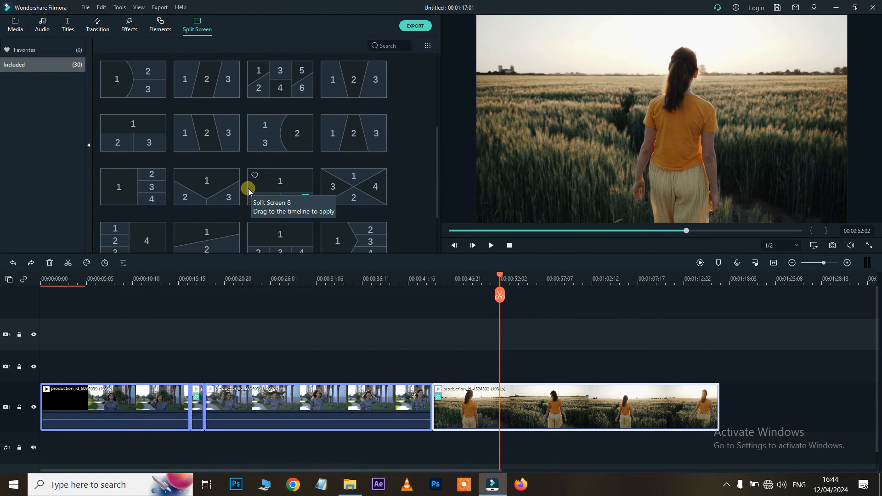
{"action": "scroll", "coordinate": [237, 142], "scroll_direction": "down", "scroll_amount": 3}
{"action": "scroll", "coordinate": [243, 144], "scroll_direction": "up", "scroll_amount": 8}
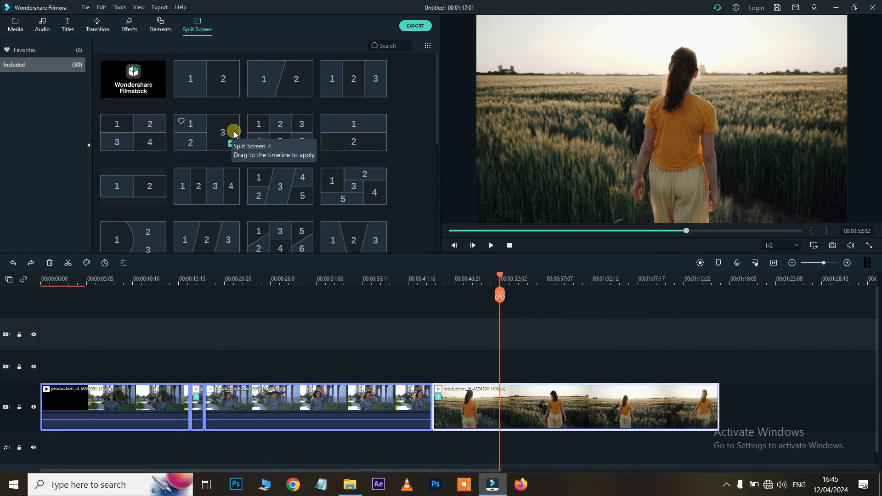
{"action": "scroll", "coordinate": [233, 131], "scroll_direction": "down", "scroll_amount": 3}
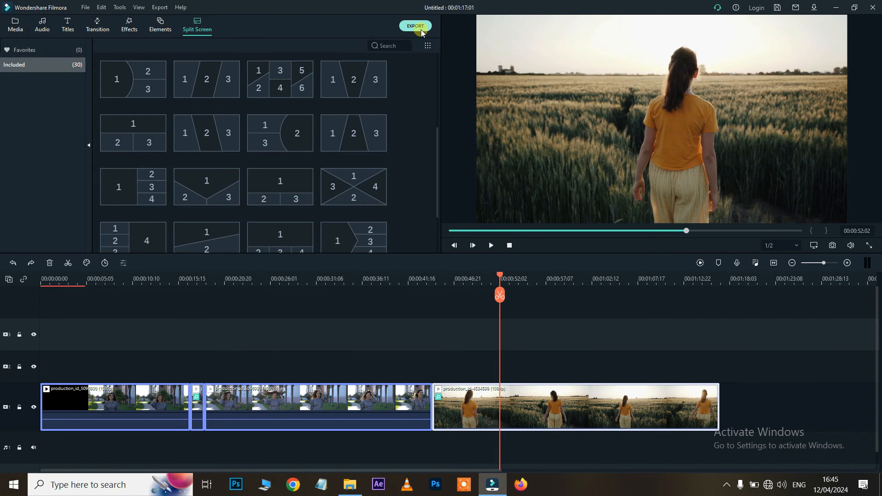
{"action": "left_click", "coordinate": [15, 25]}
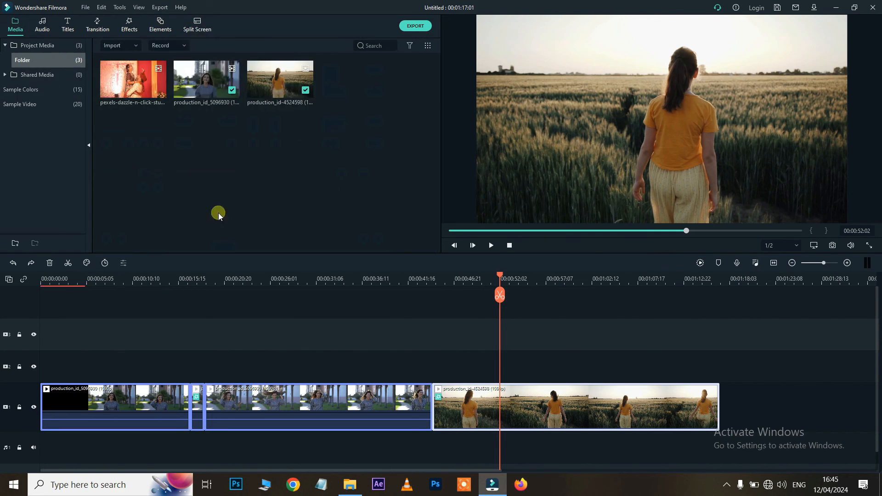
Open the export window, try MP3, switch back to MP4, and view the Device presets
{"action": "left_click", "coordinate": [412, 27]}
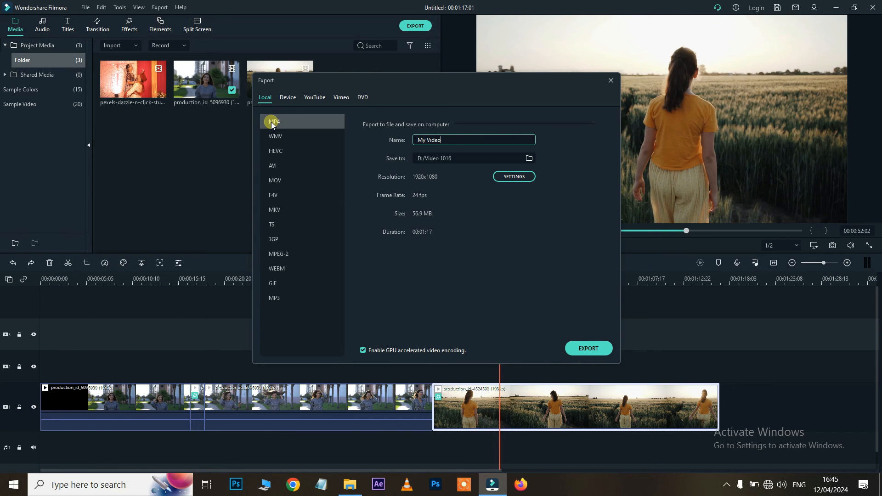
{"action": "left_click", "coordinate": [271, 299]}
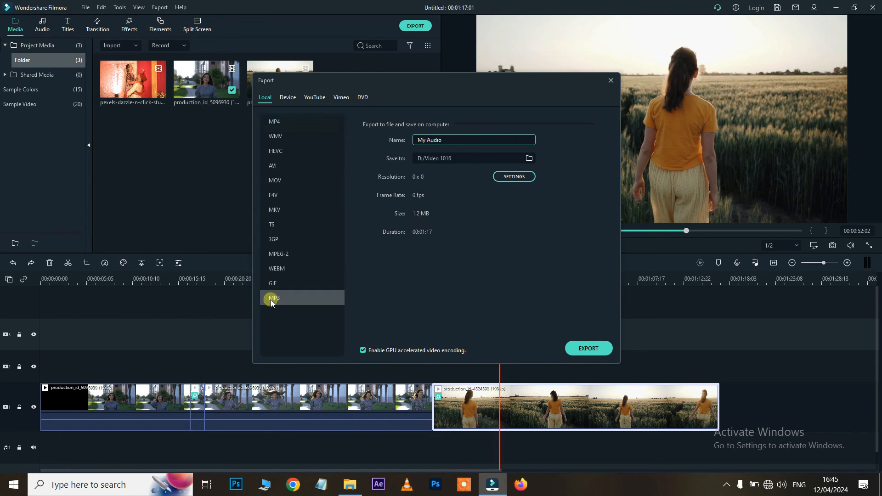
{"action": "left_click", "coordinate": [280, 121]}
{"action": "left_click", "coordinate": [287, 99]}
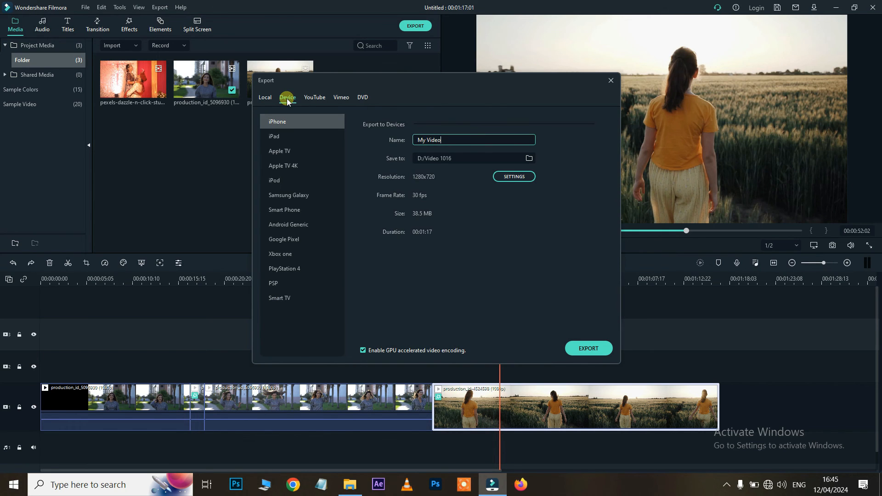
Check the YouTube and Vimeo options, then return to Local and select the file name
{"action": "left_click", "coordinate": [310, 99]}
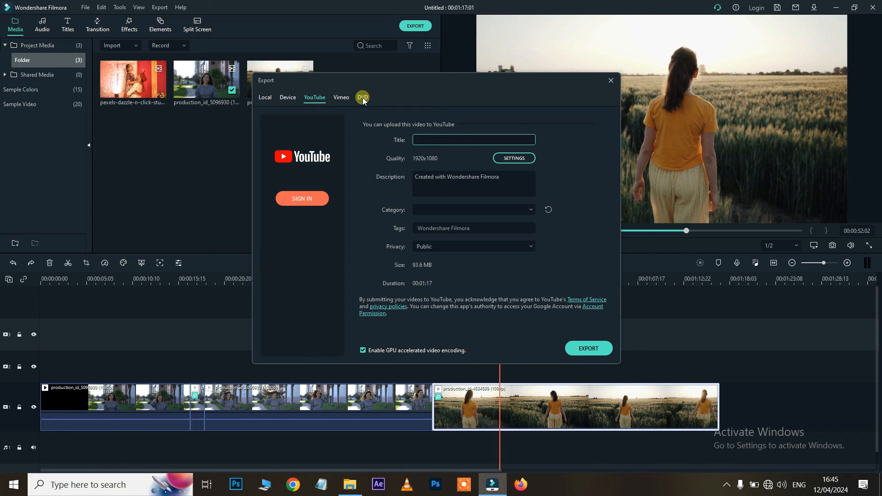
{"action": "left_click", "coordinate": [341, 98]}
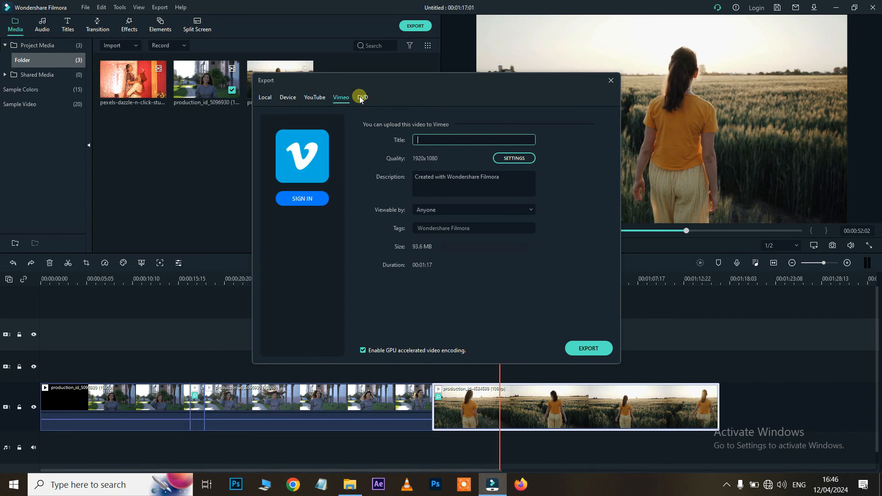
{"action": "left_click", "coordinate": [267, 97]}
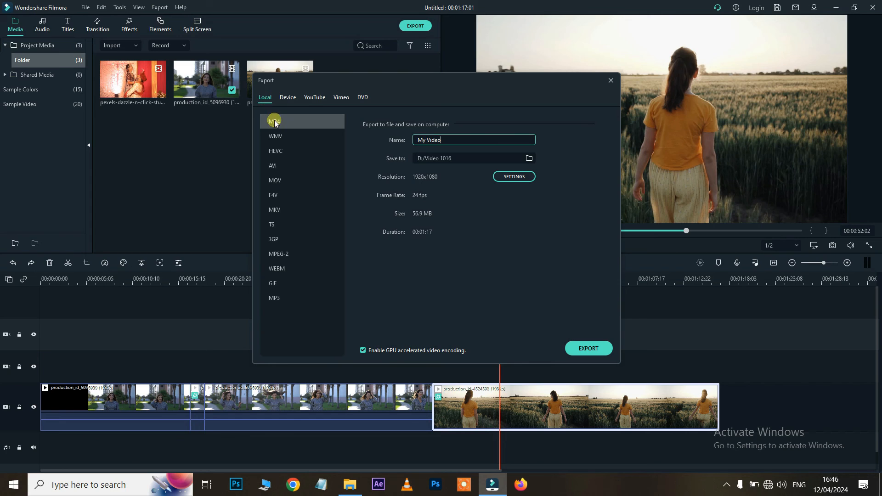
{"action": "left_click_drag", "start_coordinate": [444, 145], "coordinate": [383, 142]}
Set the export save folder to the Desktop
{"action": "left_click", "coordinate": [528, 158]}
{"action": "scroll", "coordinate": [52, 175], "scroll_direction": "up", "scroll_amount": 2}
{"action": "left_click", "coordinate": [55, 133]}
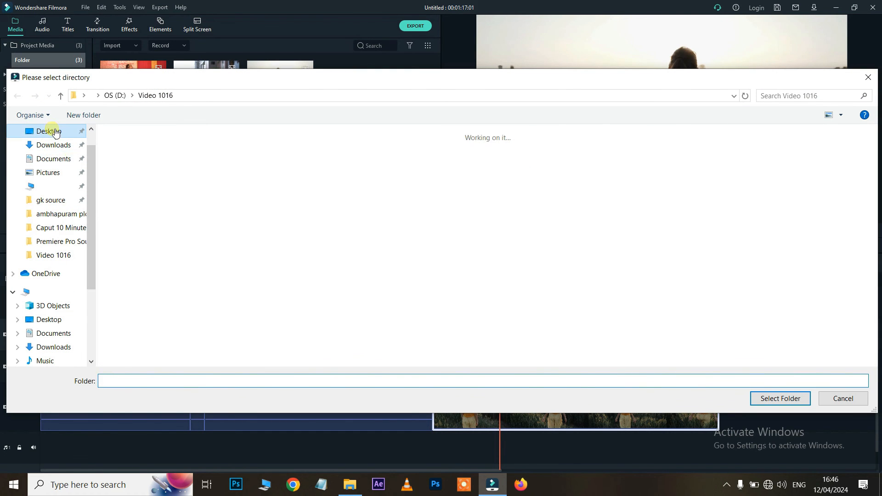
{"action": "left_click", "coordinate": [763, 401]}
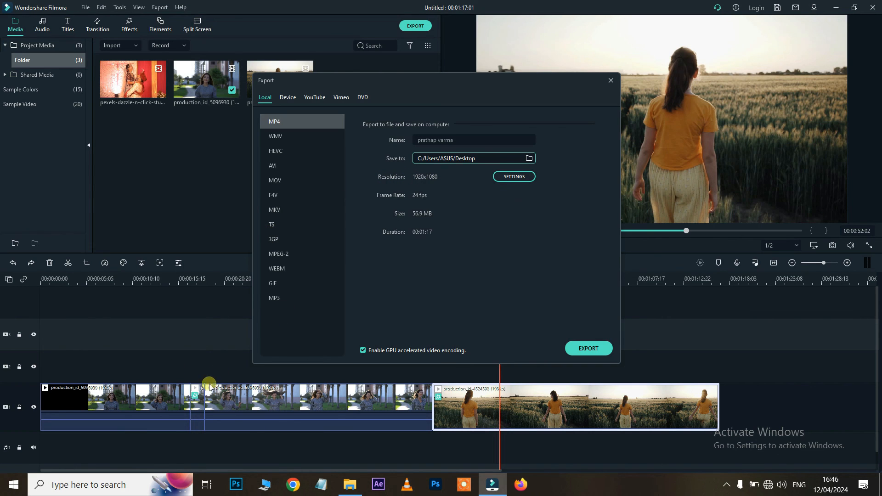
Raise the export quality to Better in the detailed settings and apply it
{"action": "left_click", "coordinate": [509, 176]}
{"action": "left_click", "coordinate": [431, 163]}
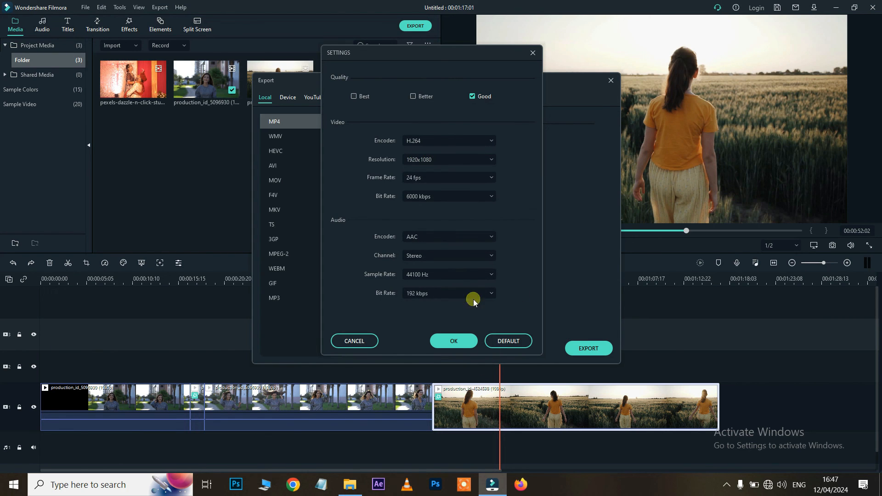
{"action": "left_click", "coordinate": [531, 53]}
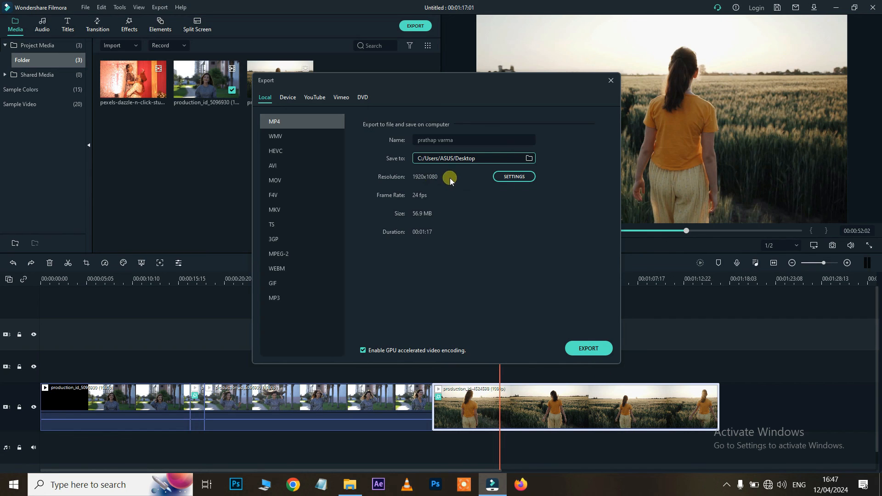
{"action": "left_click", "coordinate": [513, 178]}
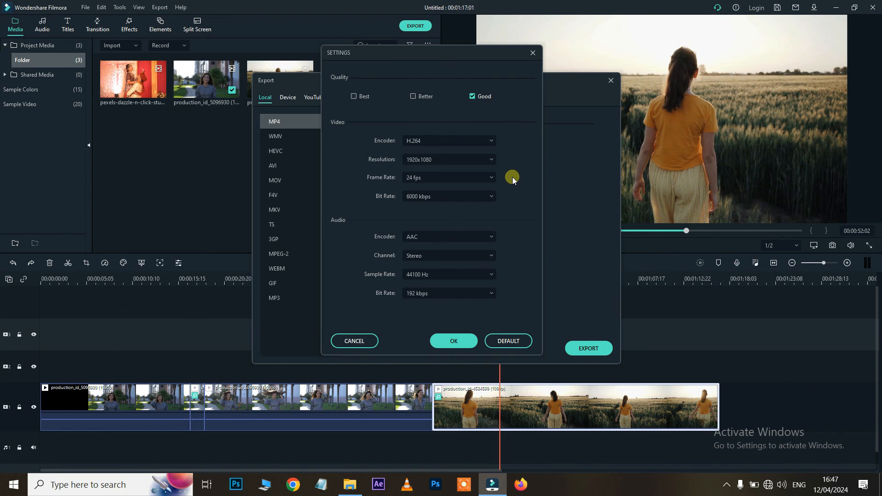
{"action": "left_click", "coordinate": [426, 98]}
{"action": "left_click", "coordinate": [461, 340]}
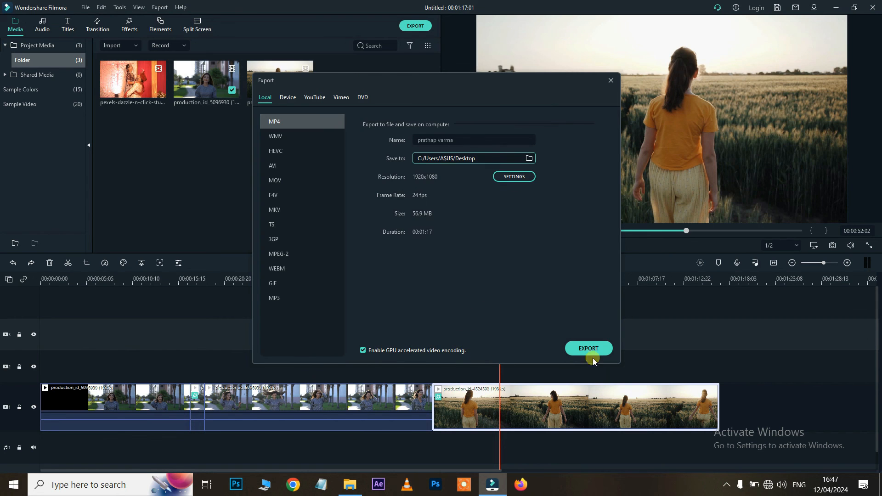
Export the MP4 to the Desktop with the sound reminder kept, then play the 58.0 MB file in VLC
{"action": "left_click", "coordinate": [590, 348]}
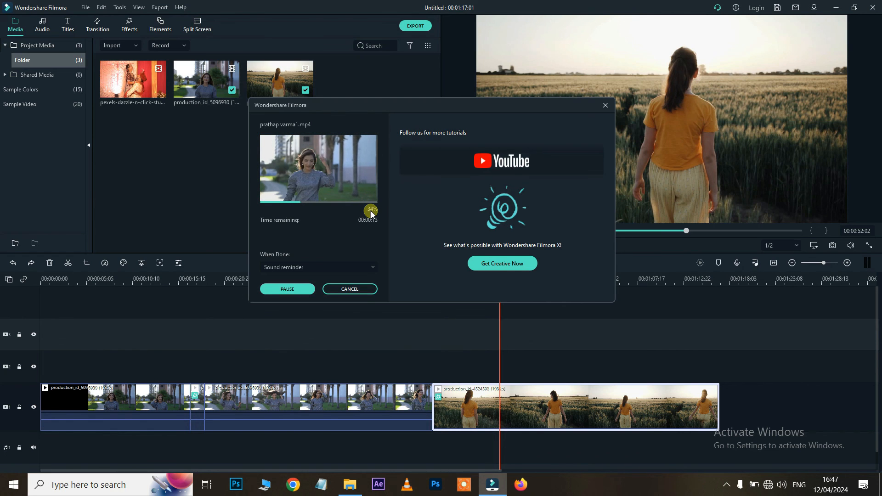
{"action": "left_click", "coordinate": [289, 265]}
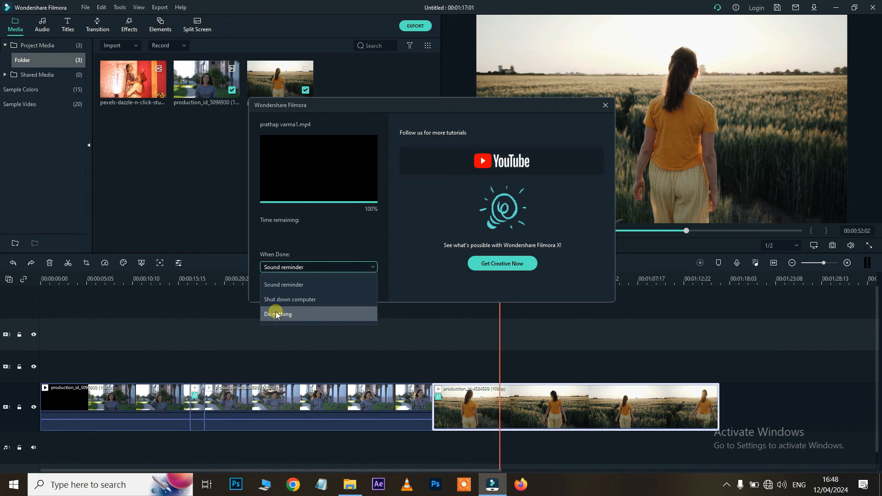
{"action": "left_click", "coordinate": [286, 285]}
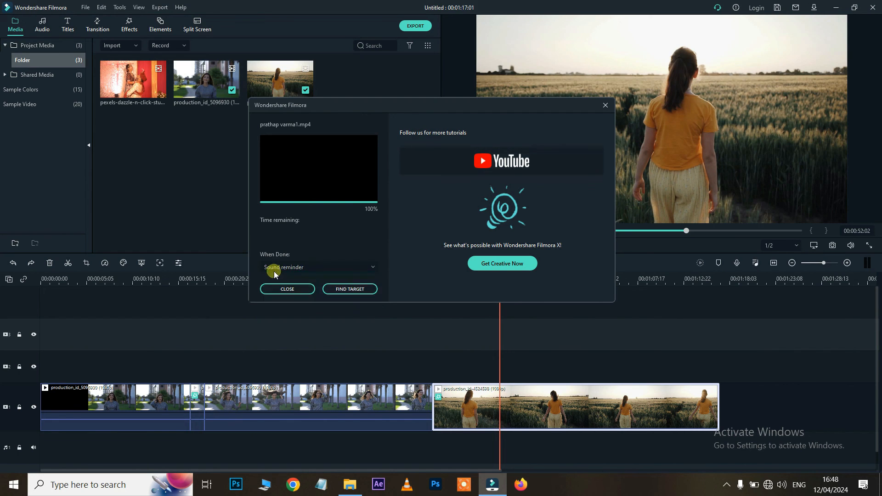
{"action": "left_click", "coordinate": [351, 290]}
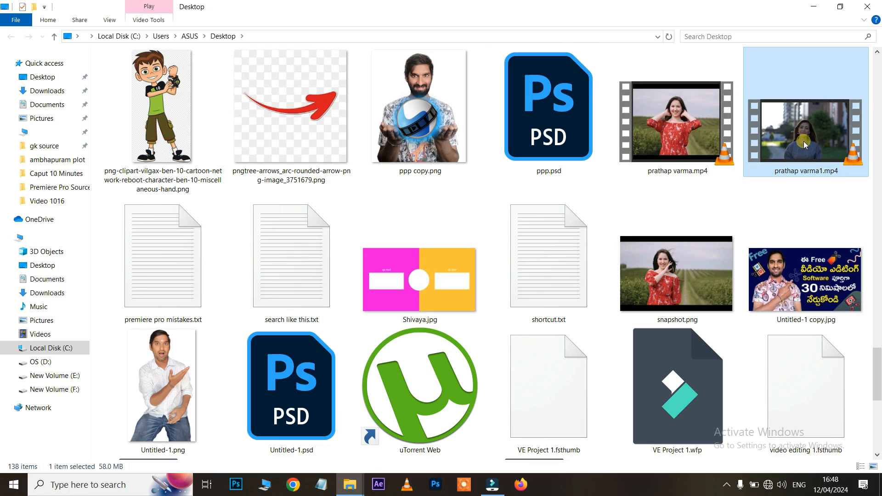
{"action": "double_click", "coordinate": [805, 145]}
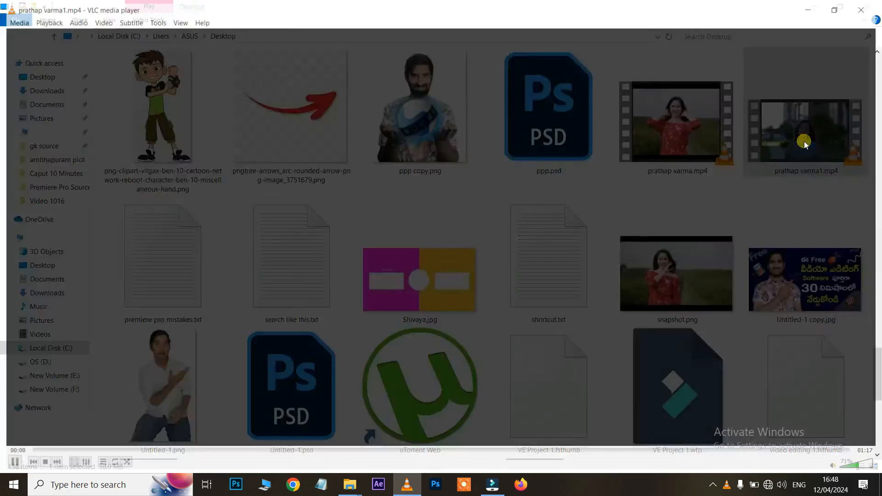